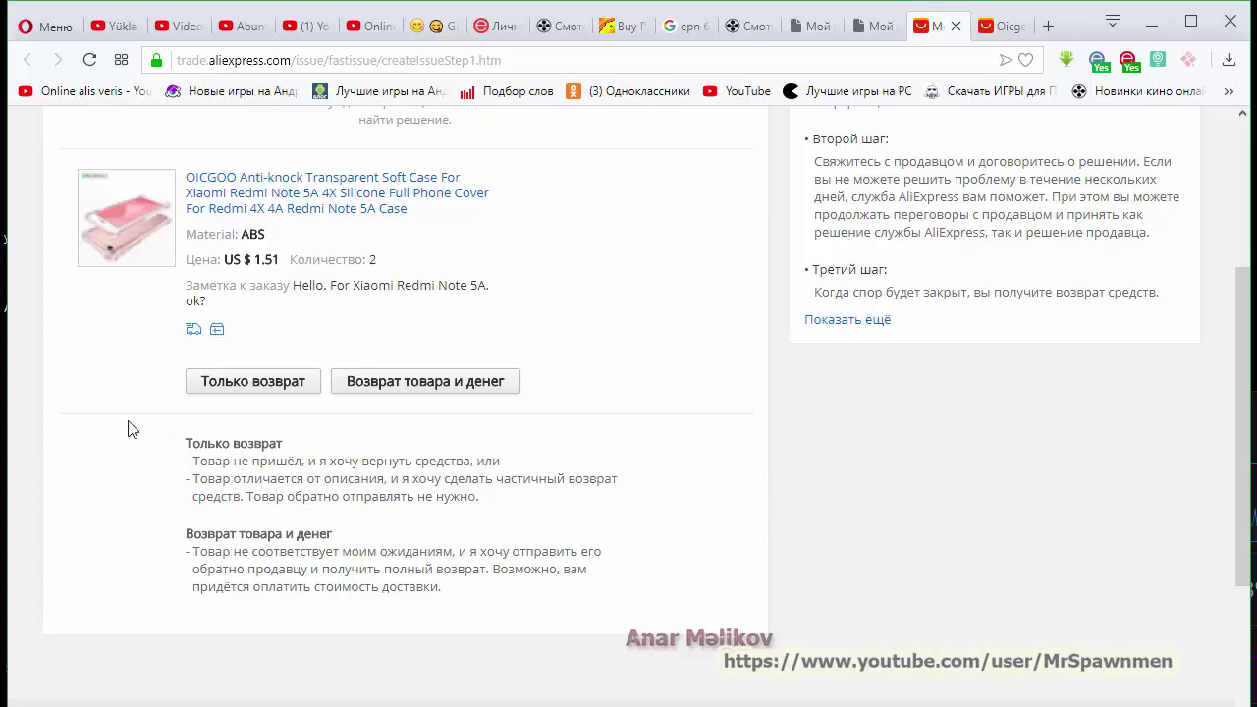
Step: Choose the refund-only claim (Только возврат) for the phone case and answer Нет to whether the item was received
{"action": "left_click", "coordinate": [226, 393]}
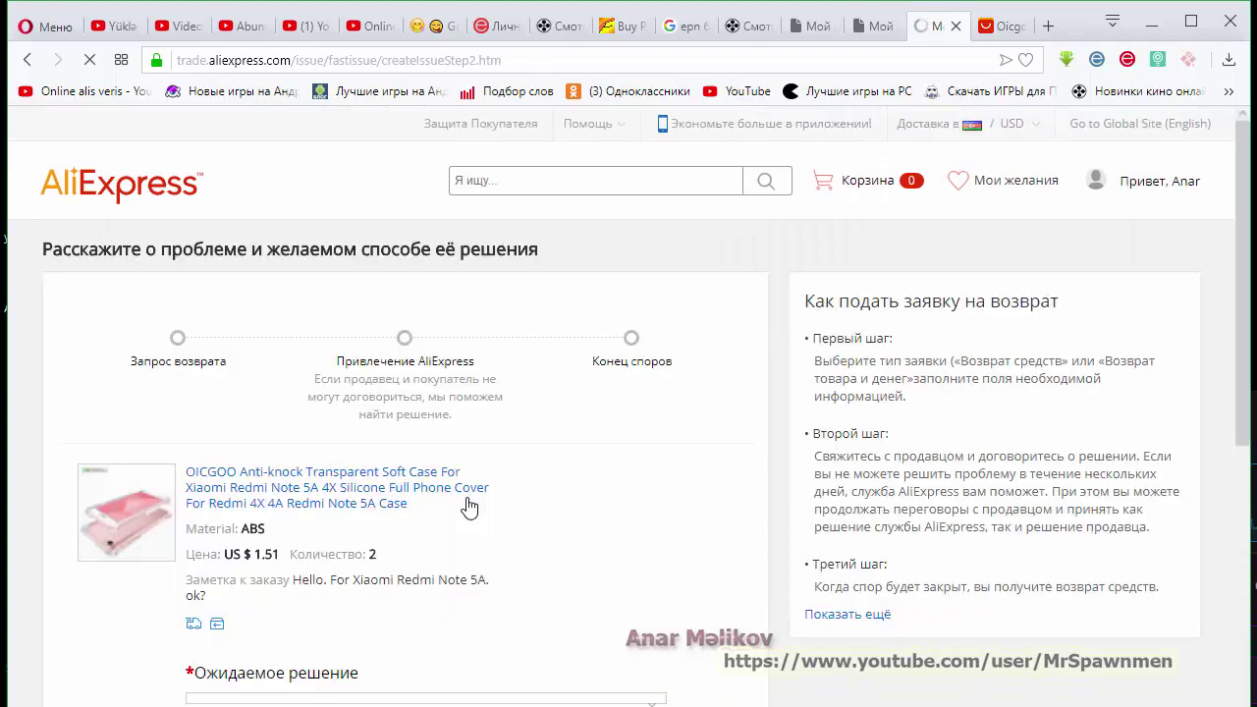
{"action": "scroll", "coordinate": [620, 530], "scroll_direction": "down", "scroll_amount": 2}
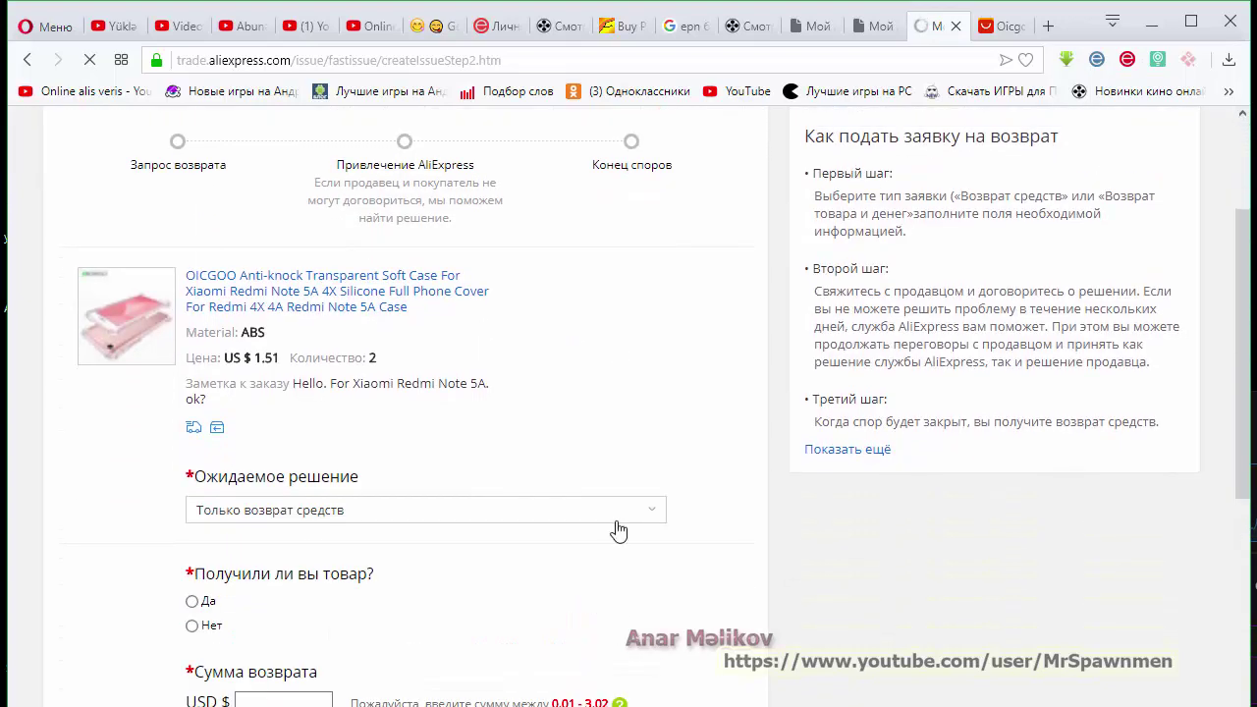
{"action": "scroll", "coordinate": [620, 531], "scroll_direction": "down", "scroll_amount": 1}
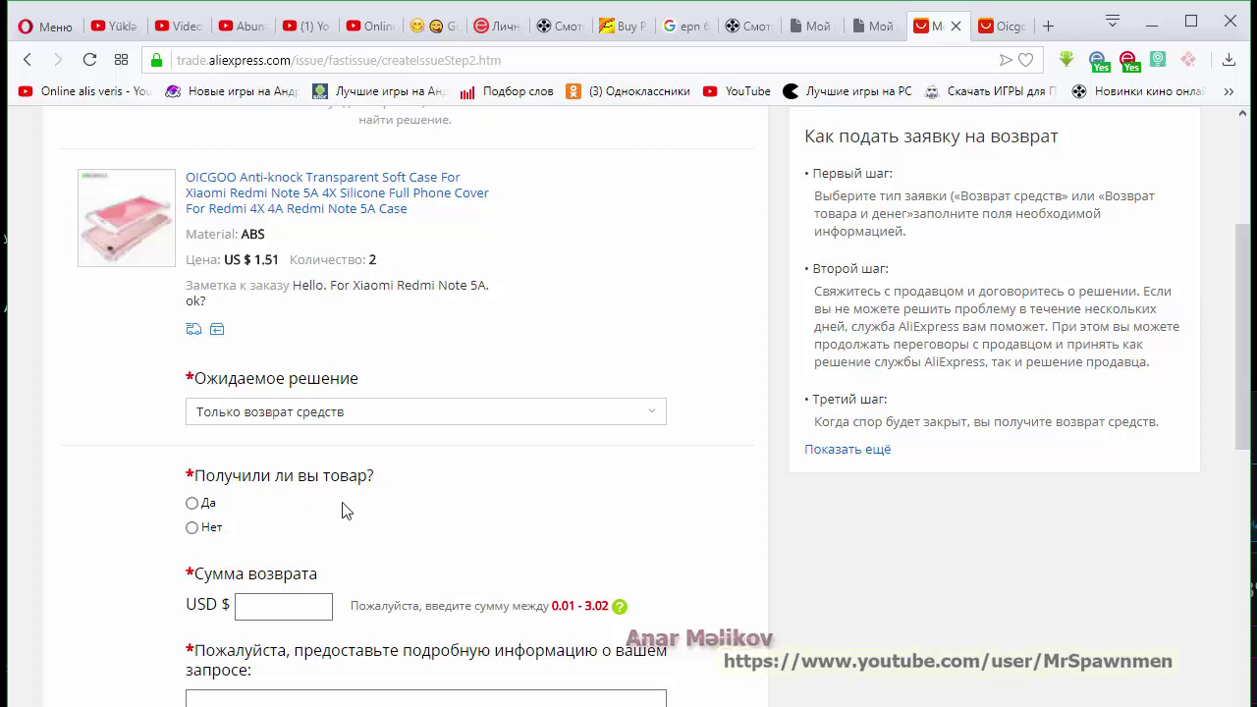
{"action": "left_click", "coordinate": [191, 530]}
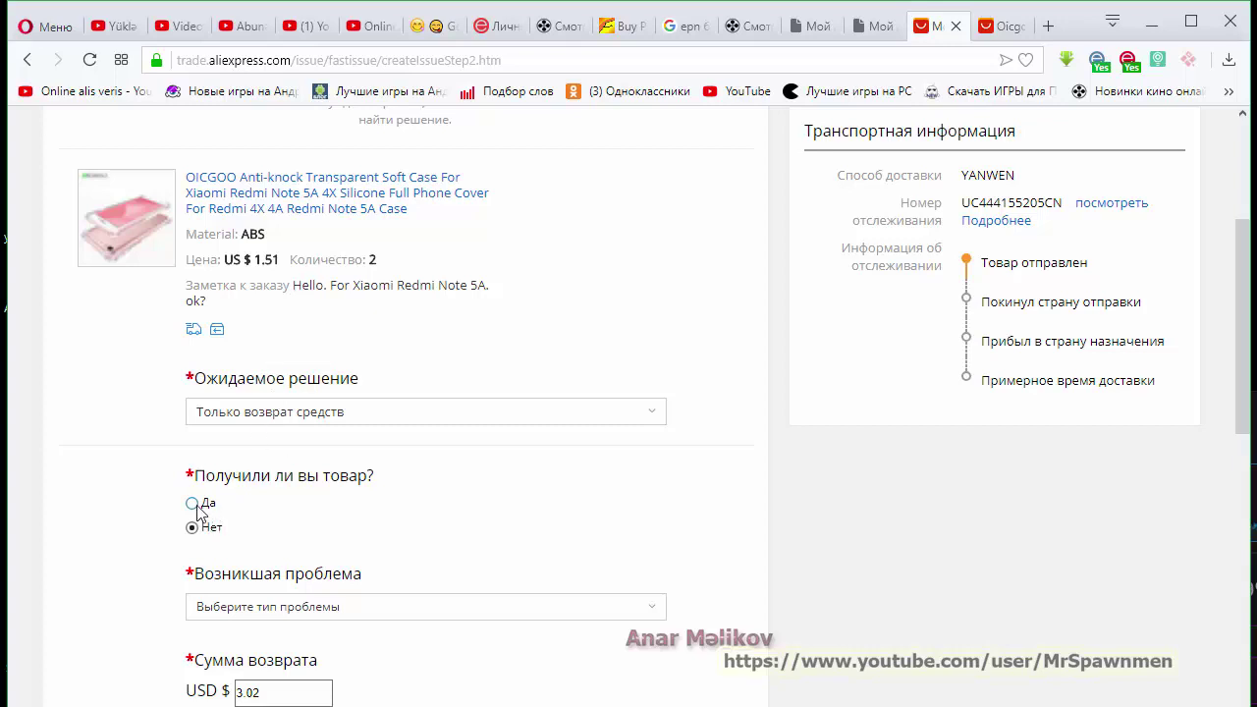
Step: Examine the problem types offered under Возникшая проблема for an item that was not received
{"action": "scroll", "coordinate": [597, 485], "scroll_direction": "down", "scroll_amount": 2}
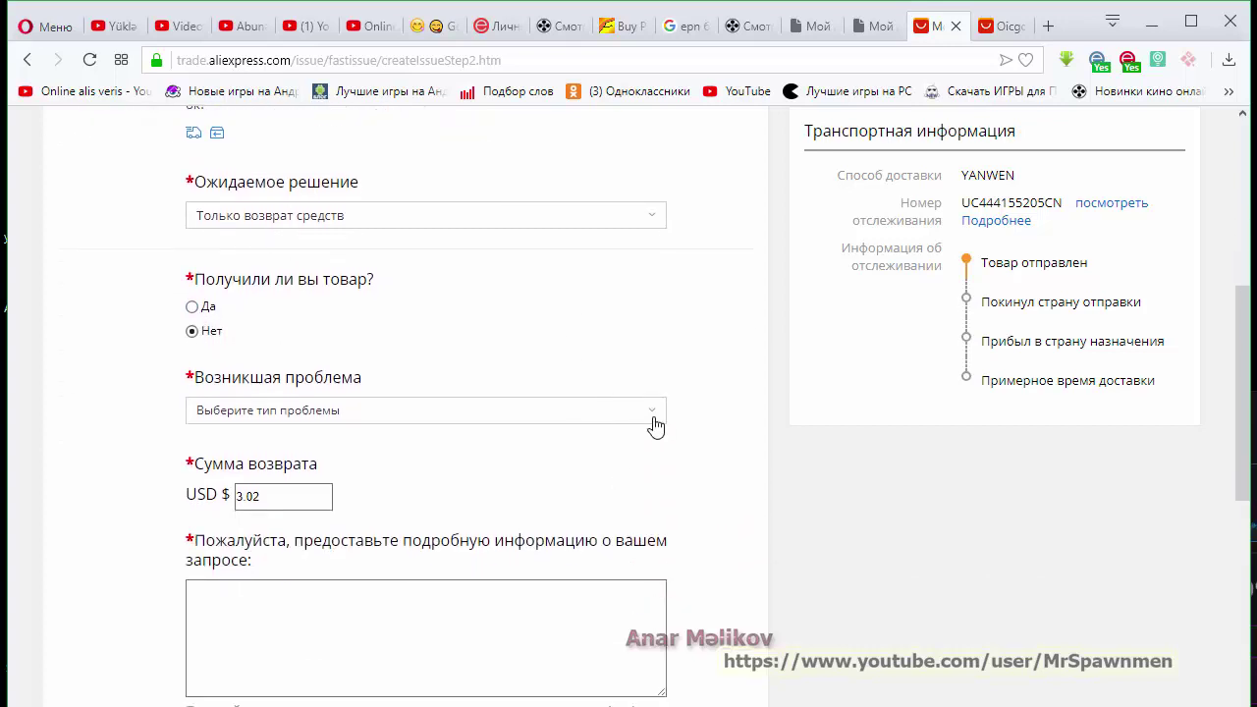
{"action": "left_click", "coordinate": [655, 413]}
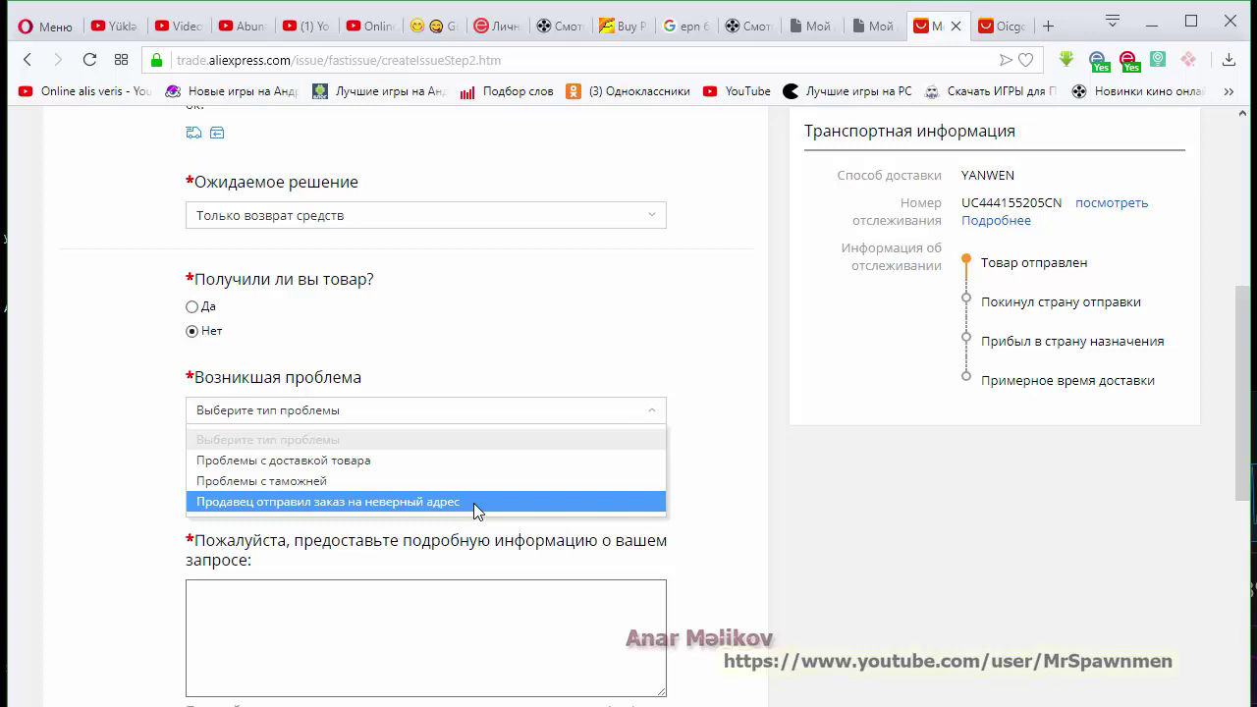
{"action": "scroll", "coordinate": [475, 510], "scroll_direction": "up", "scroll_amount": 2}
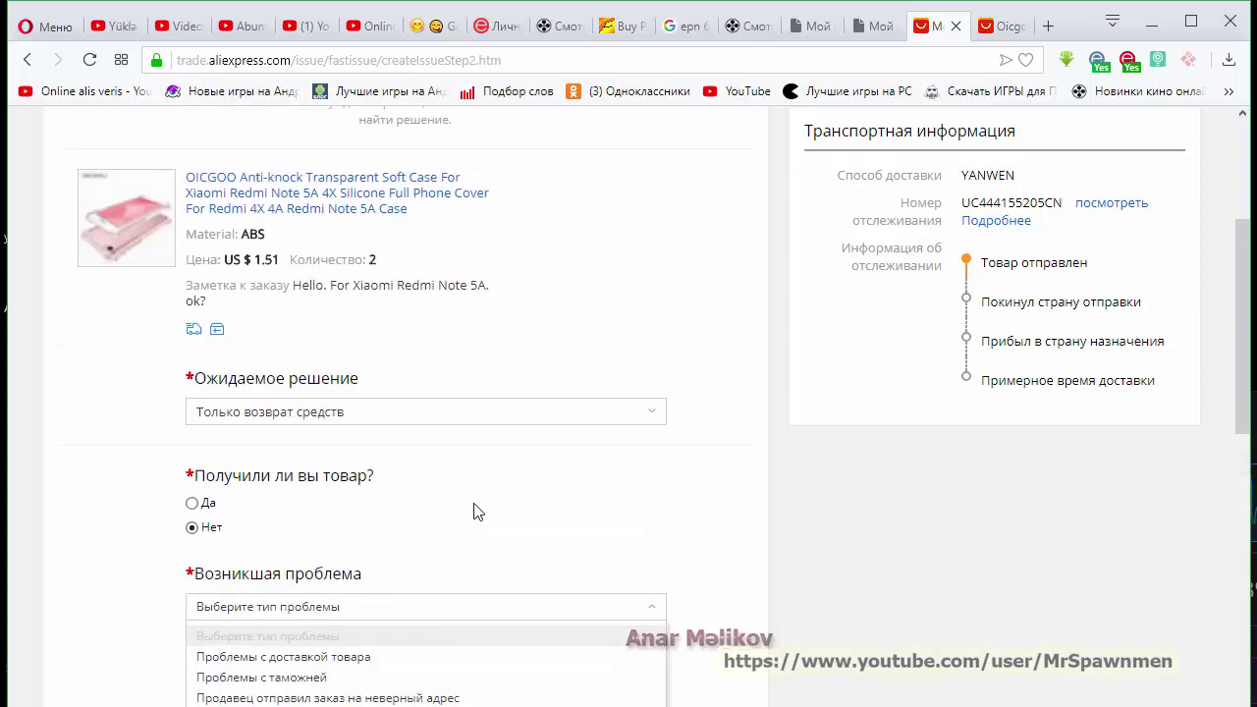
{"action": "scroll", "coordinate": [478, 513], "scroll_direction": "up", "scroll_amount": 1}
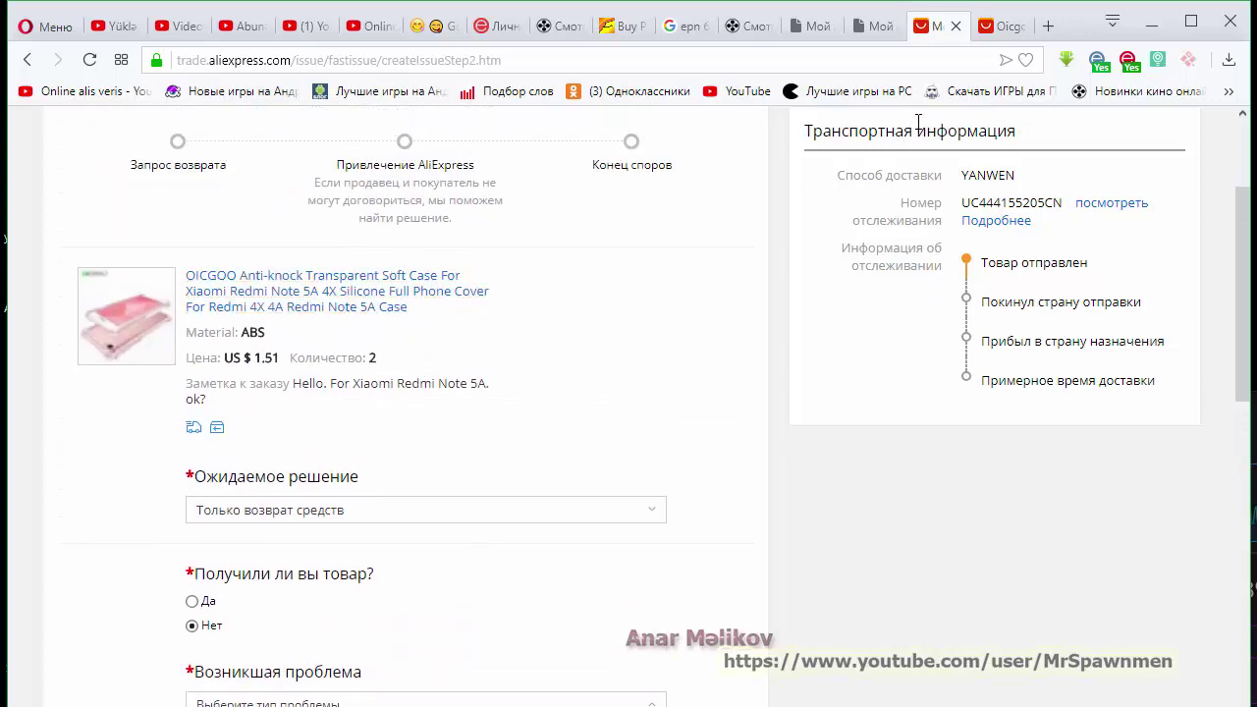
Step: Review the phone case's product page and the order's shipment tracking details, and return to the dispute form
{"action": "left_click", "coordinate": [1003, 27]}
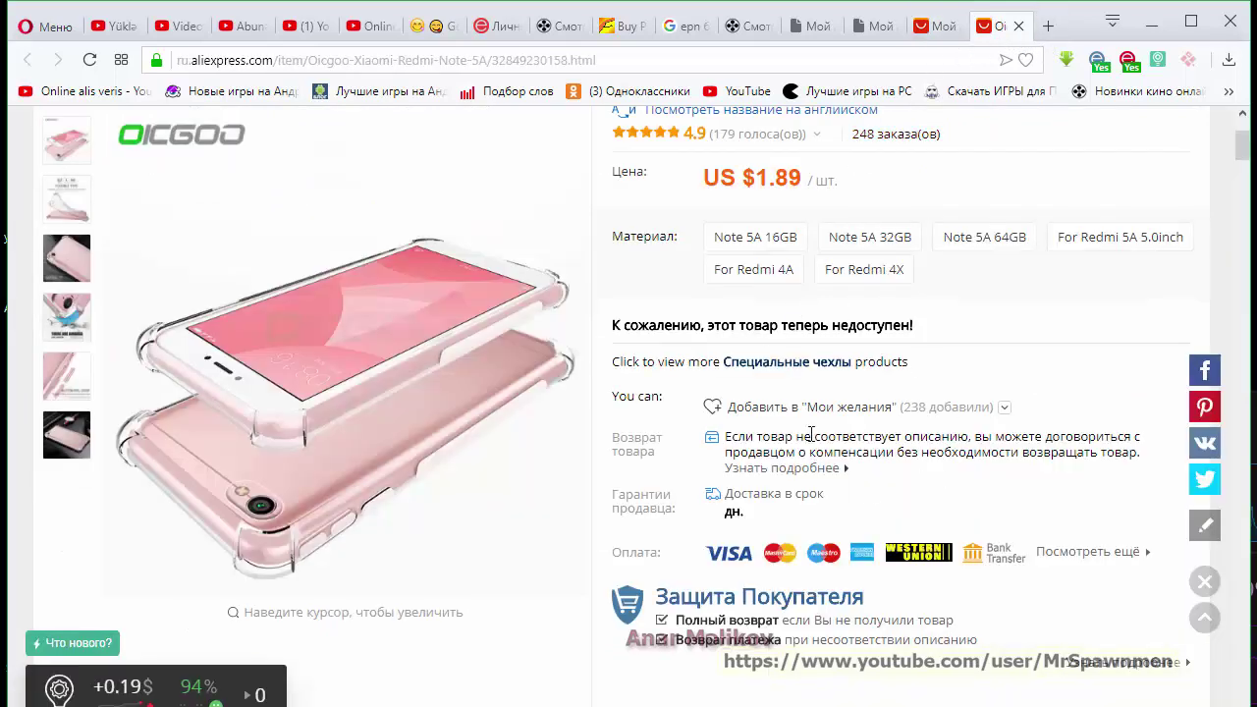
{"action": "left_click", "coordinate": [869, 26]}
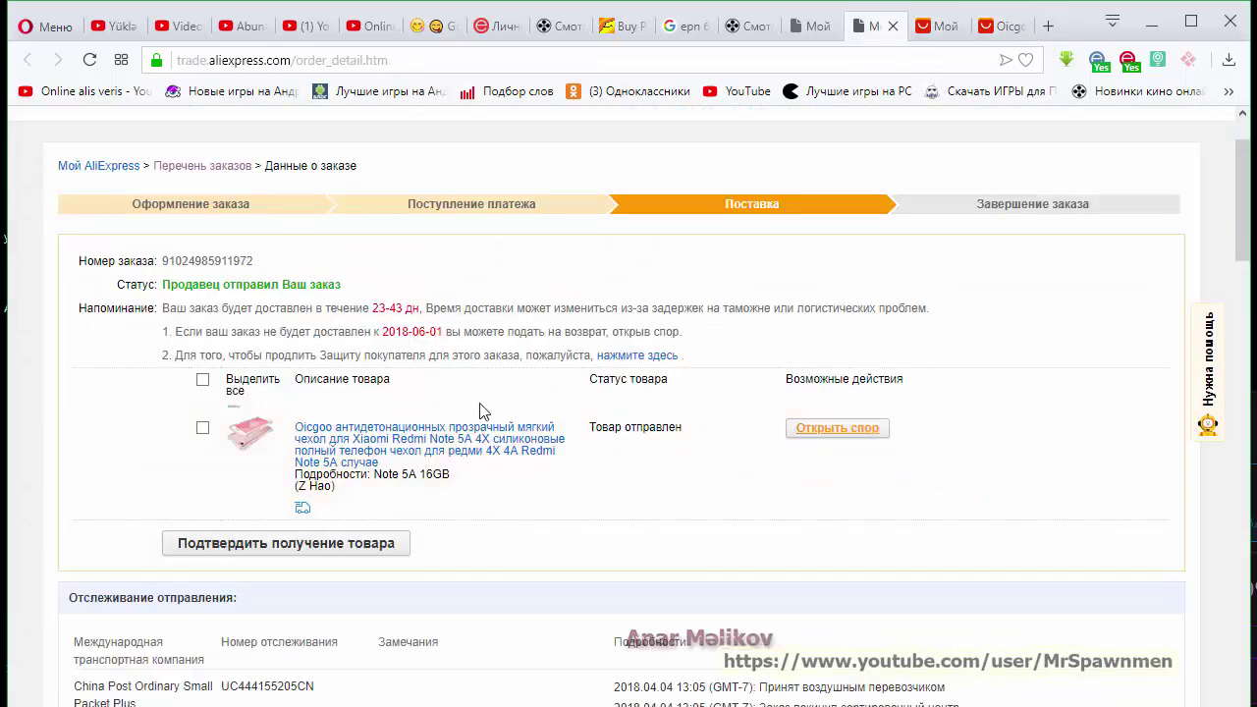
{"action": "scroll", "coordinate": [482, 411], "scroll_direction": "down", "scroll_amount": 3}
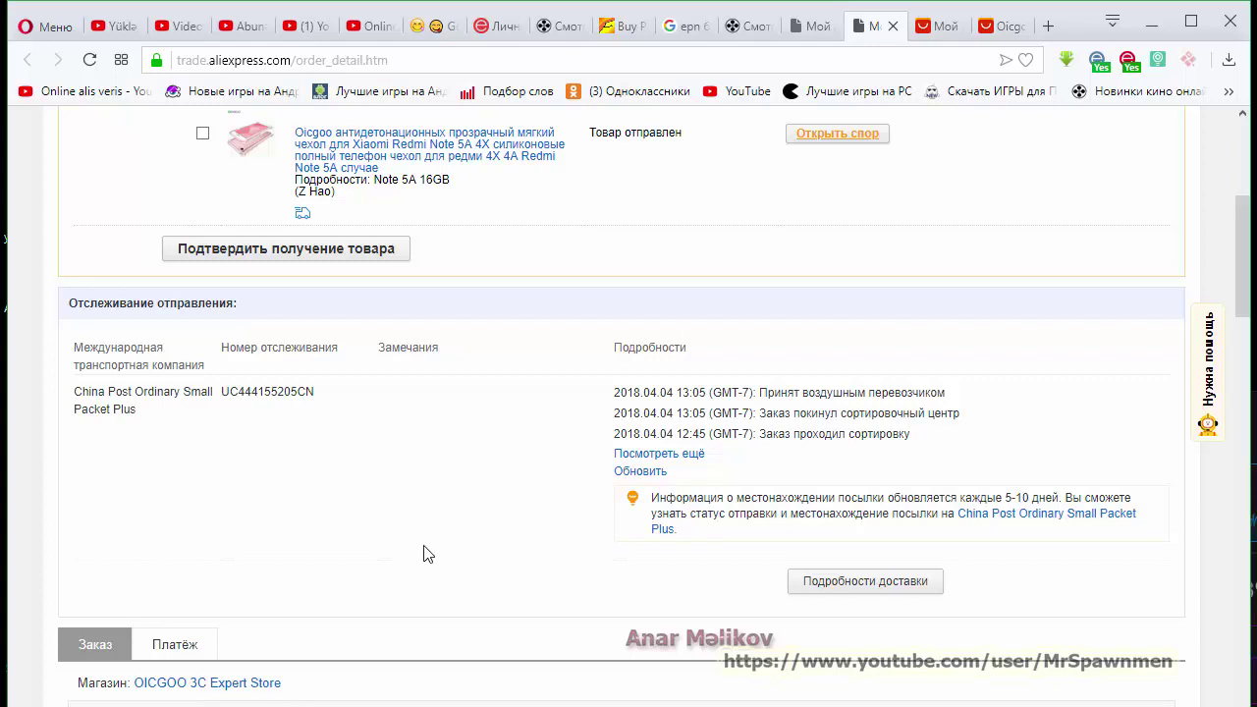
{"action": "left_click", "coordinate": [1004, 29]}
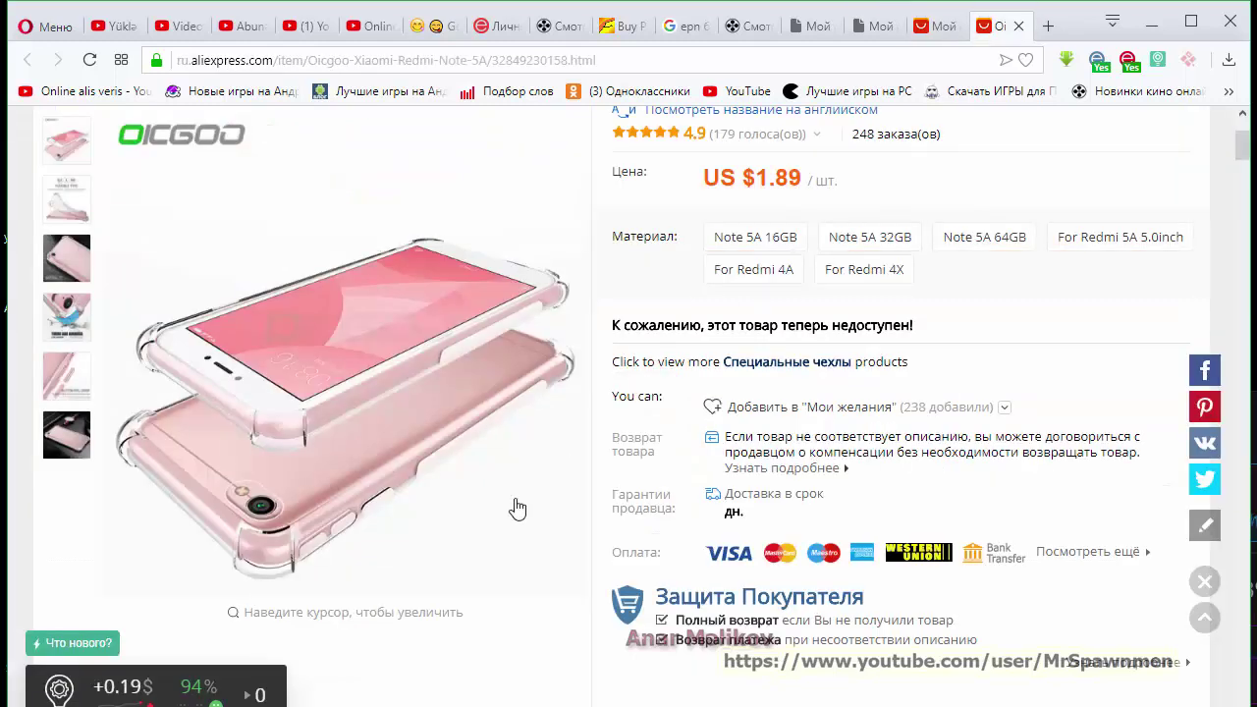
{"action": "left_click", "coordinate": [933, 26]}
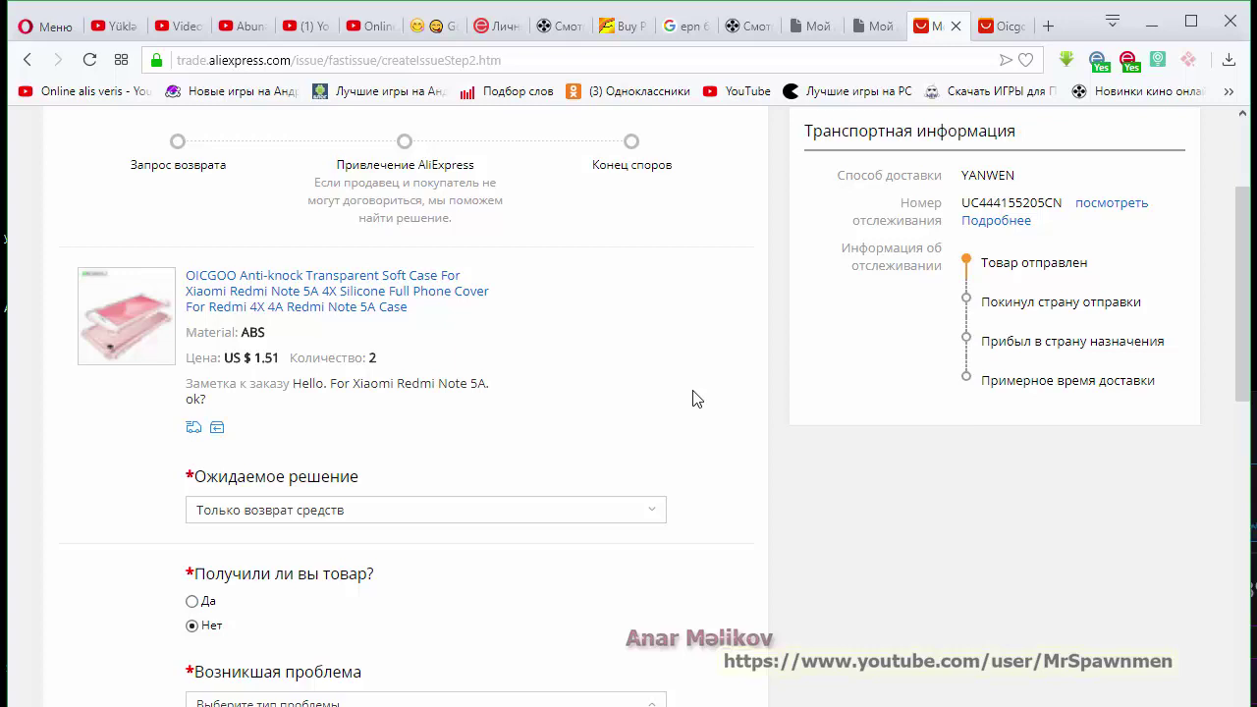
Step: Close the problem type list and set the expected solution to Возврат товара и денег
{"action": "scroll", "coordinate": [693, 398], "scroll_direction": "down", "scroll_amount": 1}
{"action": "scroll", "coordinate": [703, 496], "scroll_direction": "down", "scroll_amount": 1}
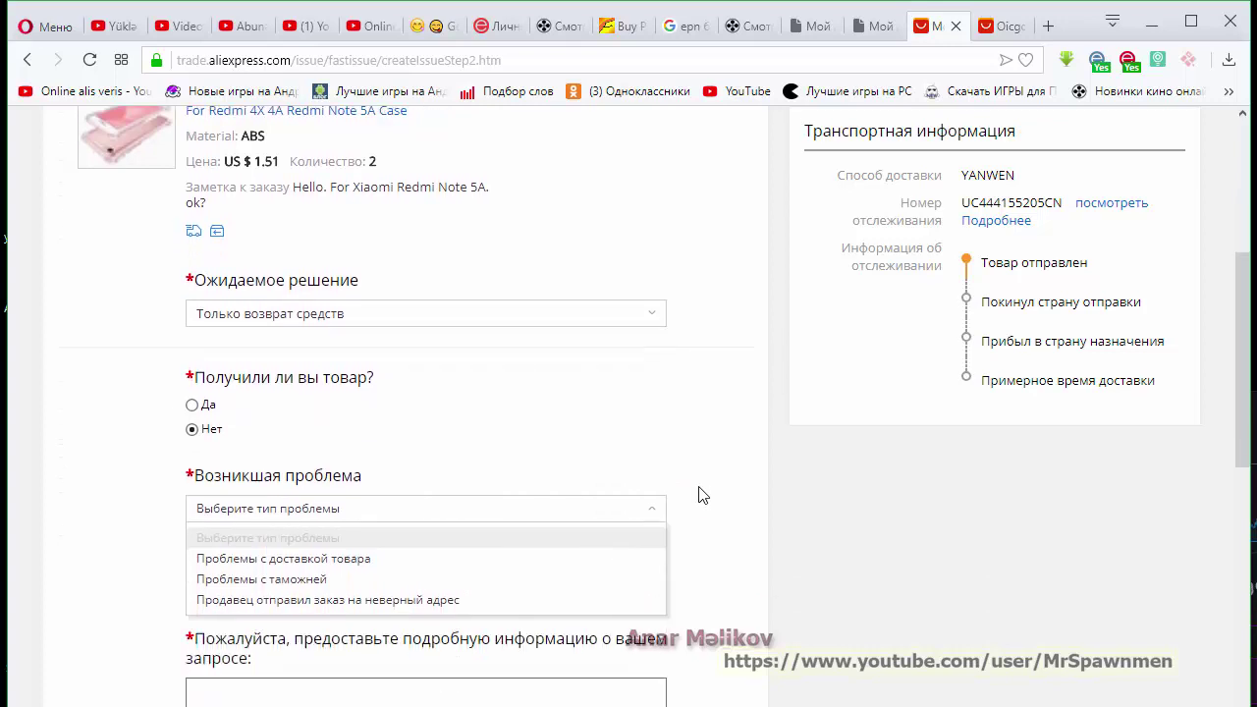
{"action": "left_click", "coordinate": [692, 419]}
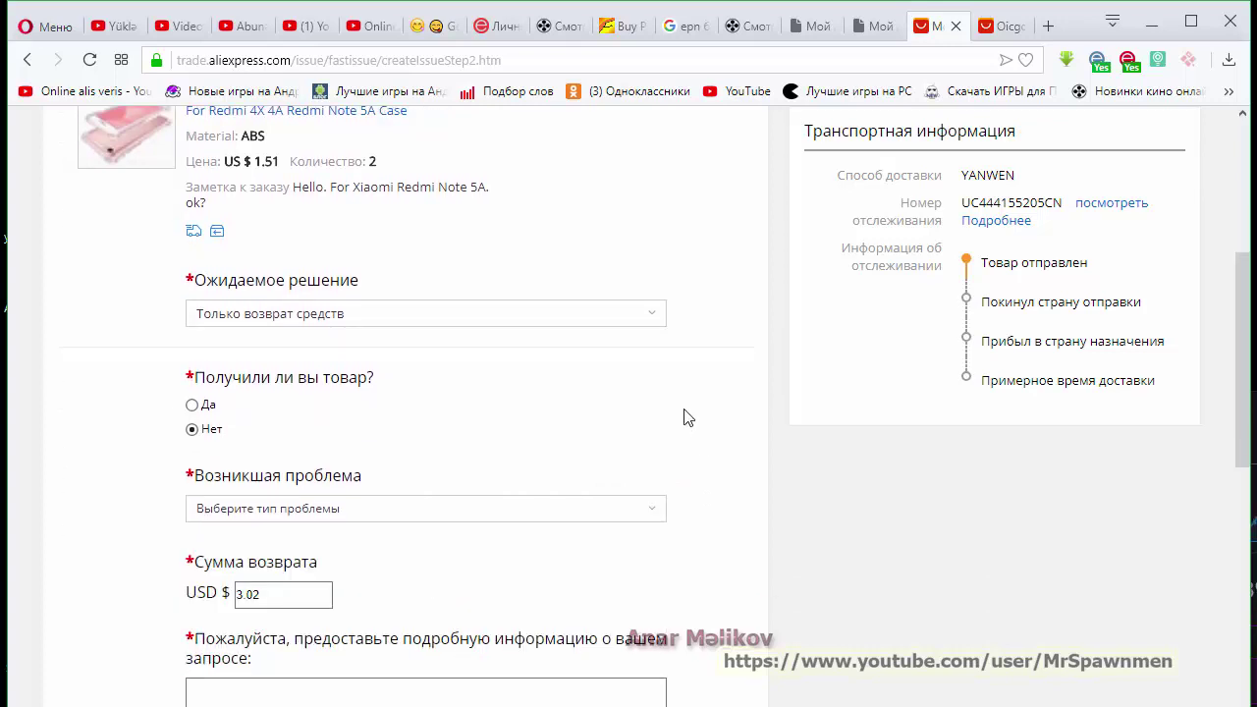
{"action": "left_click", "coordinate": [589, 317]}
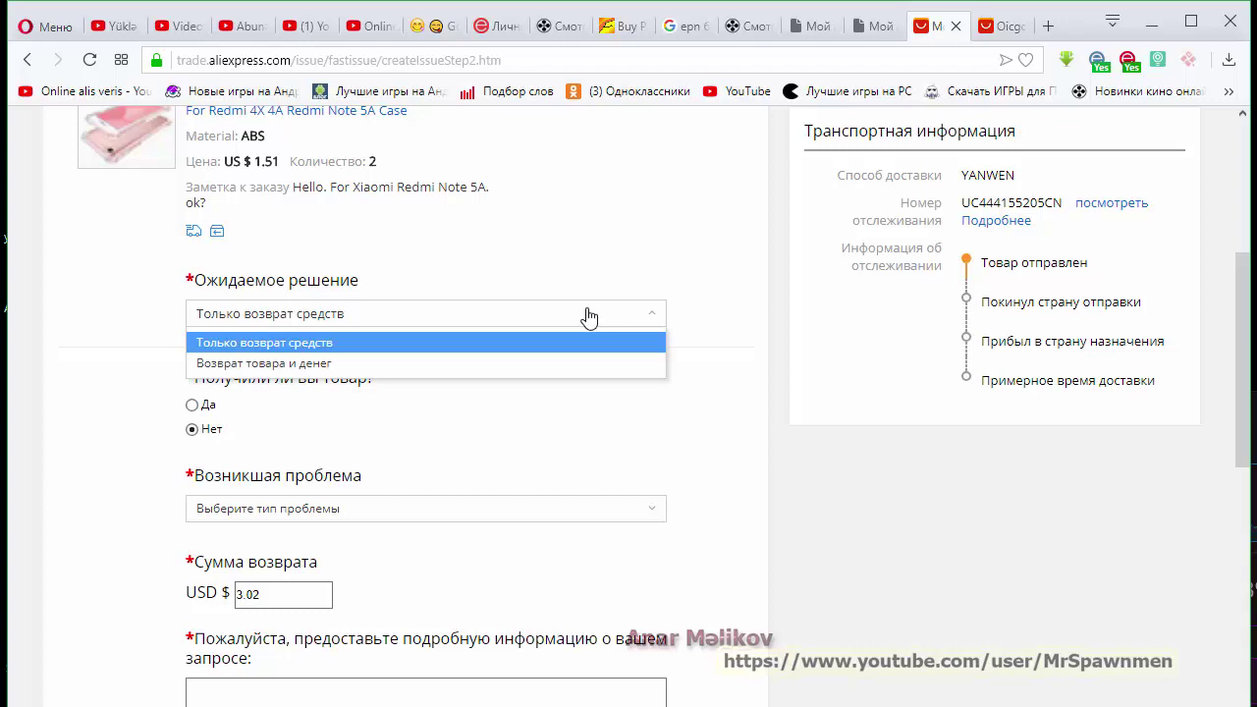
{"action": "left_click", "coordinate": [357, 365]}
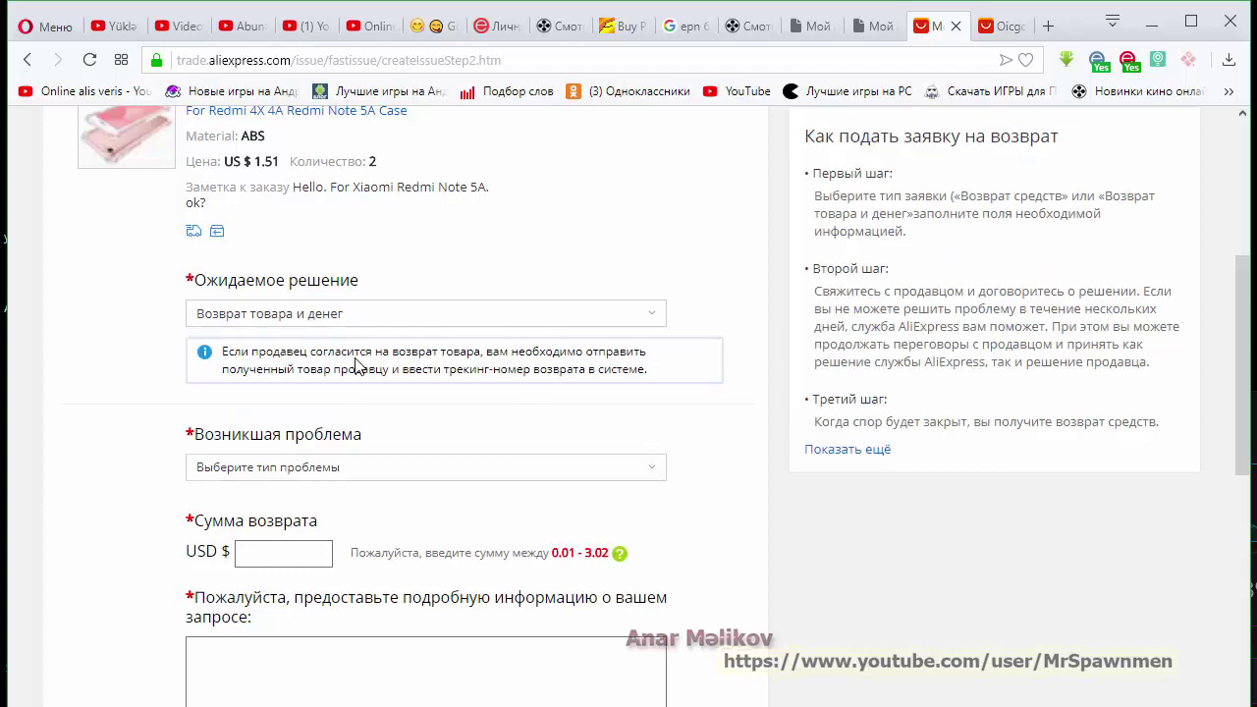
{"action": "scroll", "coordinate": [438, 477], "scroll_direction": "up", "scroll_amount": 1}
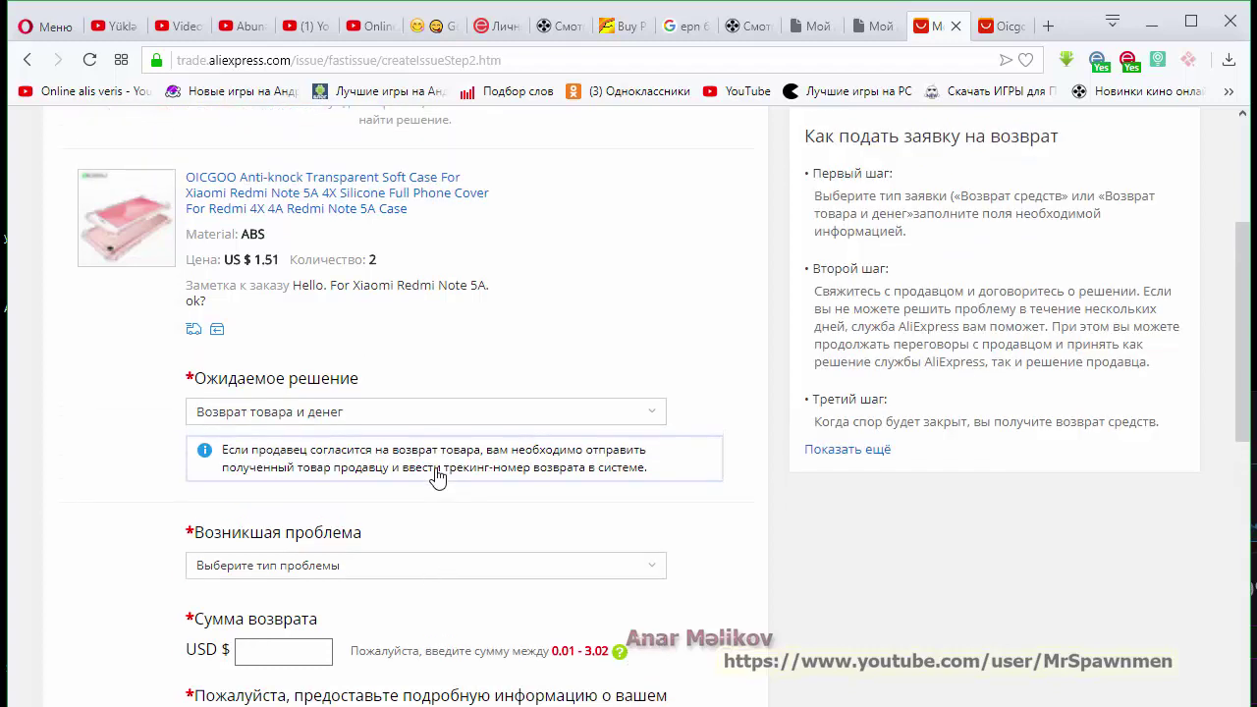
{"action": "scroll", "coordinate": [457, 437], "scroll_direction": "down", "scroll_amount": 1}
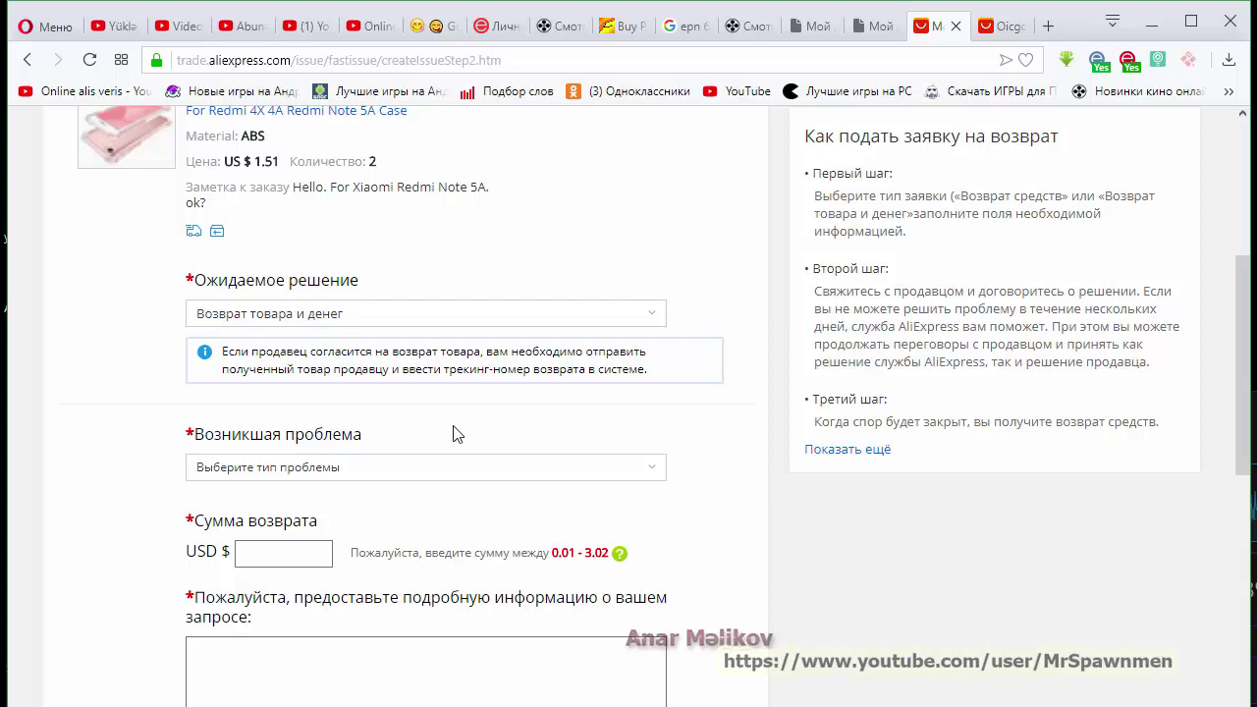
Step: Examine the problem types and the request details field offered for a return of goods and money
{"action": "left_click", "coordinate": [627, 473]}
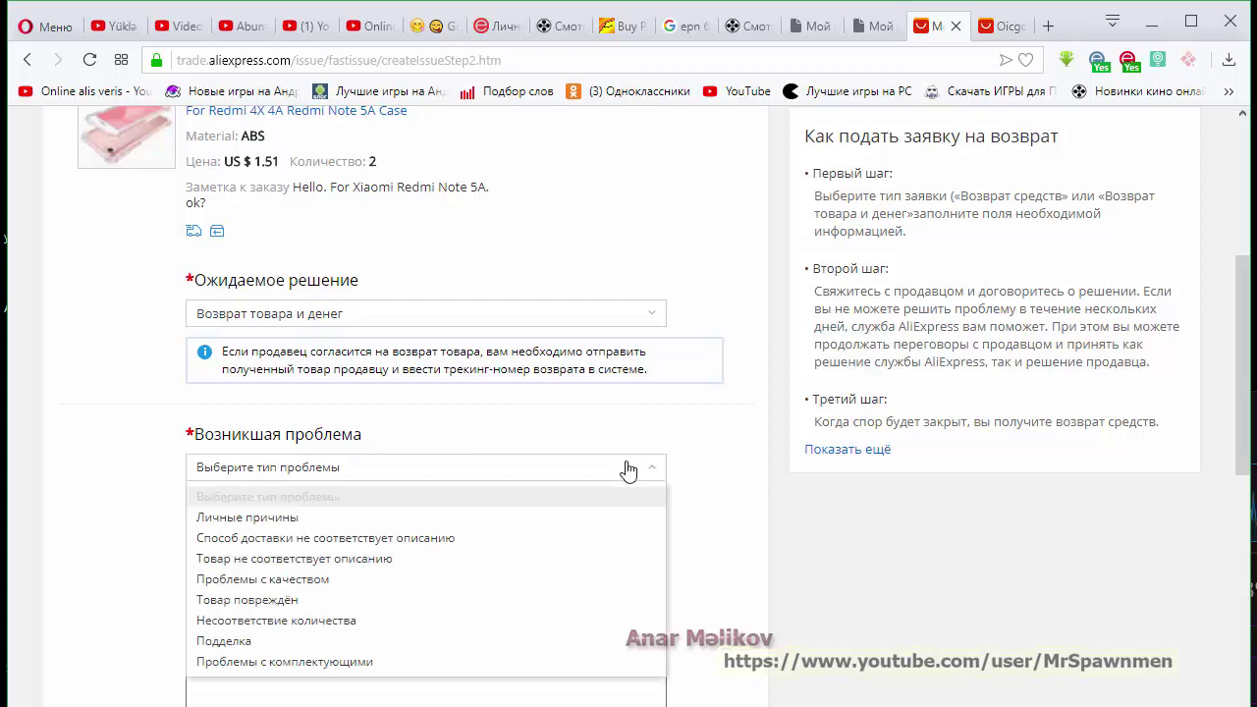
{"action": "scroll", "coordinate": [730, 471], "scroll_direction": "down", "scroll_amount": 1}
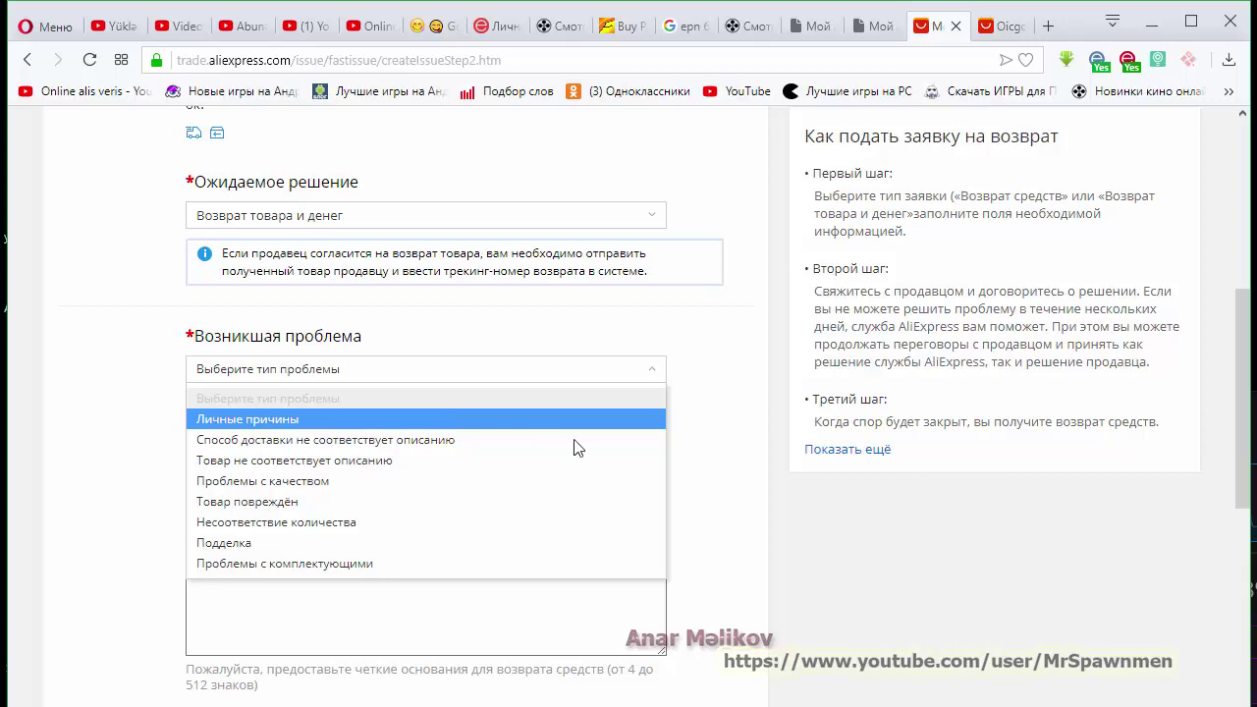
{"action": "left_click", "coordinate": [688, 436]}
{"action": "left_click", "coordinate": [434, 591]}
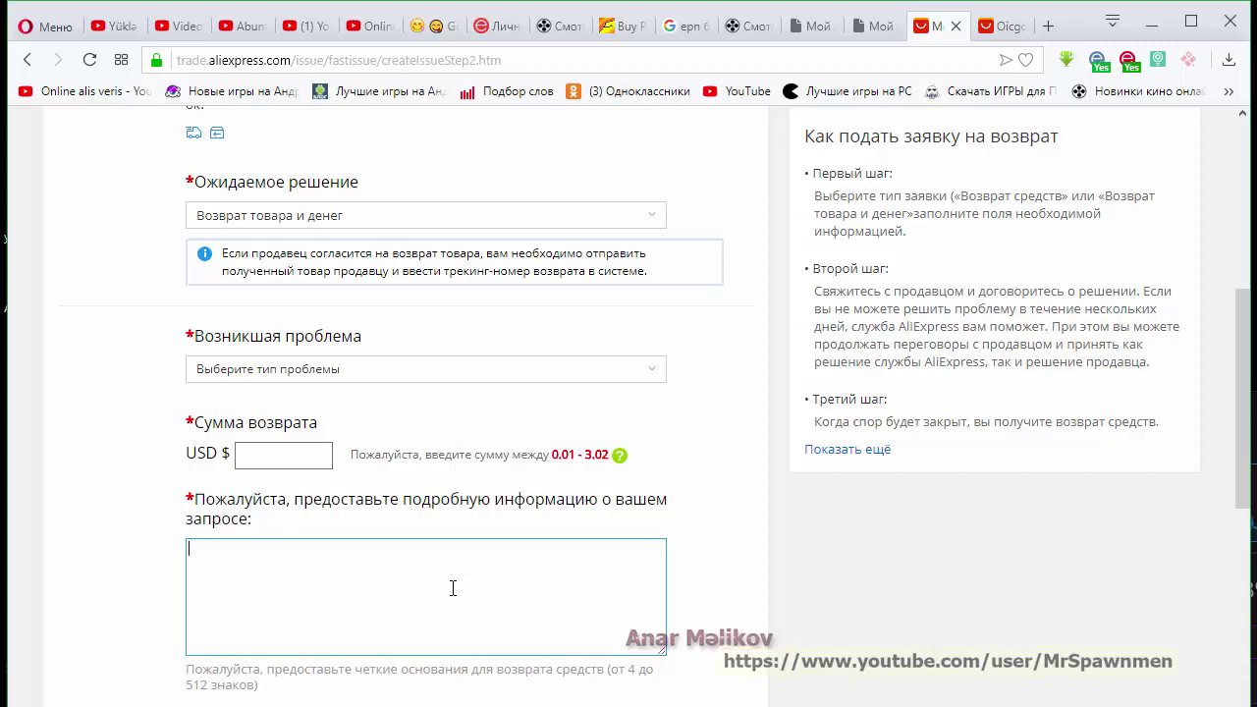
{"action": "left_click", "coordinate": [452, 588]}
{"action": "left_click", "coordinate": [647, 372]}
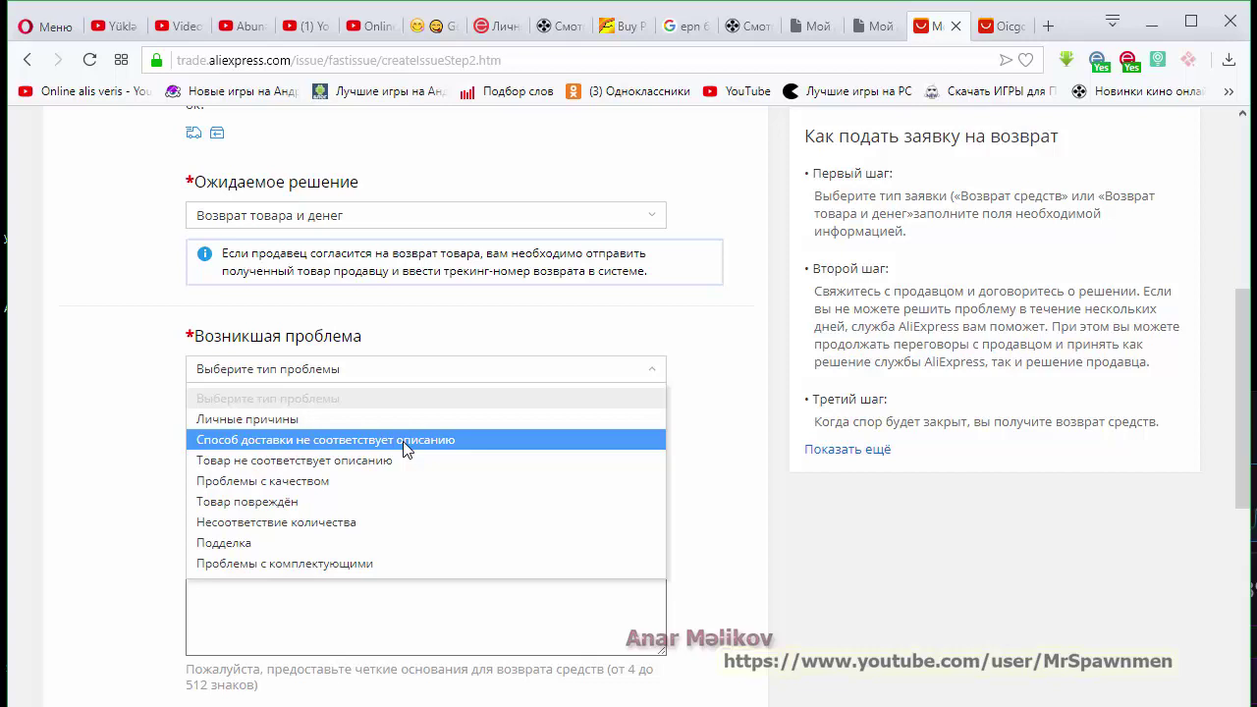
Step: Open the Oicgoo phone case's product page in a new tab from the order list
{"action": "left_click", "coordinate": [881, 34]}
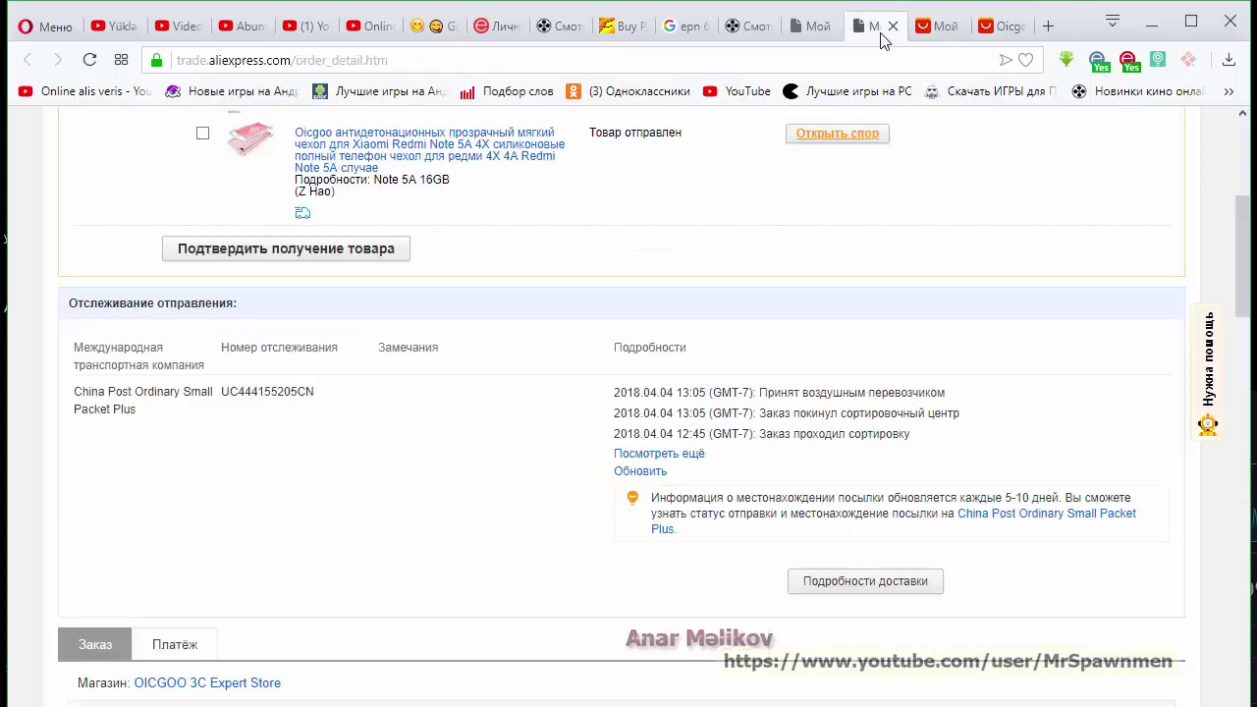
{"action": "left_click", "coordinate": [814, 26]}
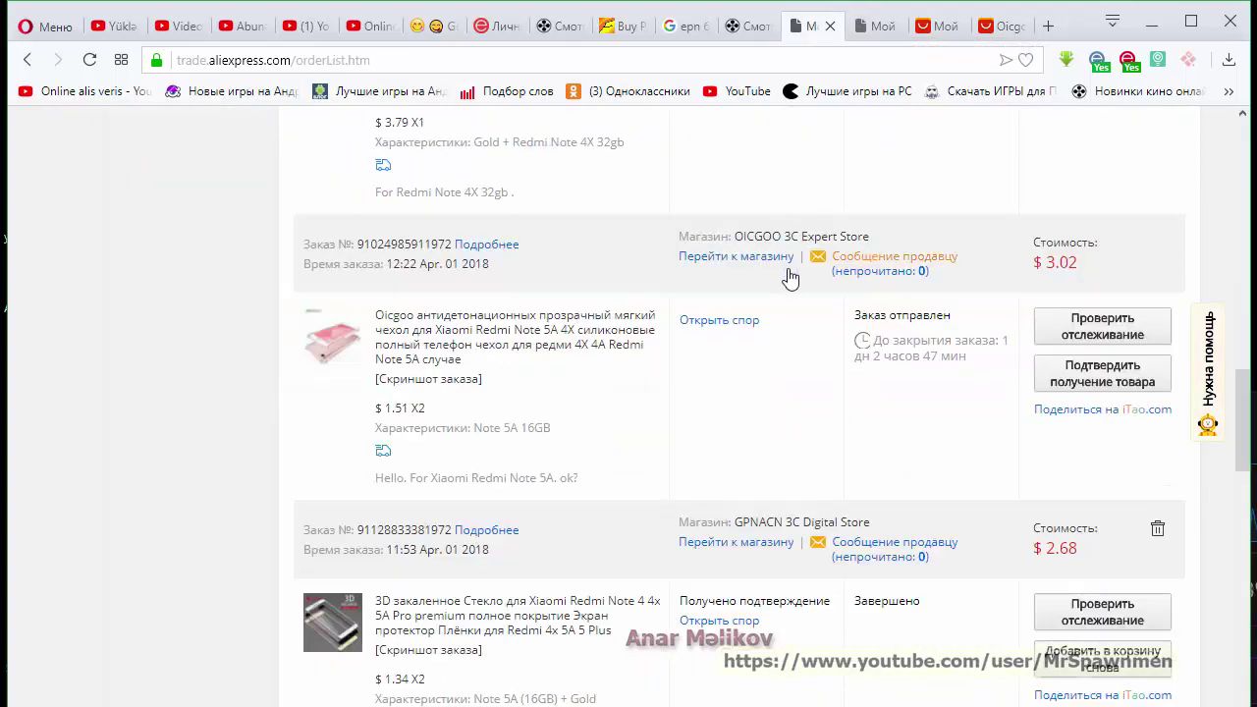
{"action": "right_click", "coordinate": [611, 334]}
{"action": "left_click", "coordinate": [664, 339]}
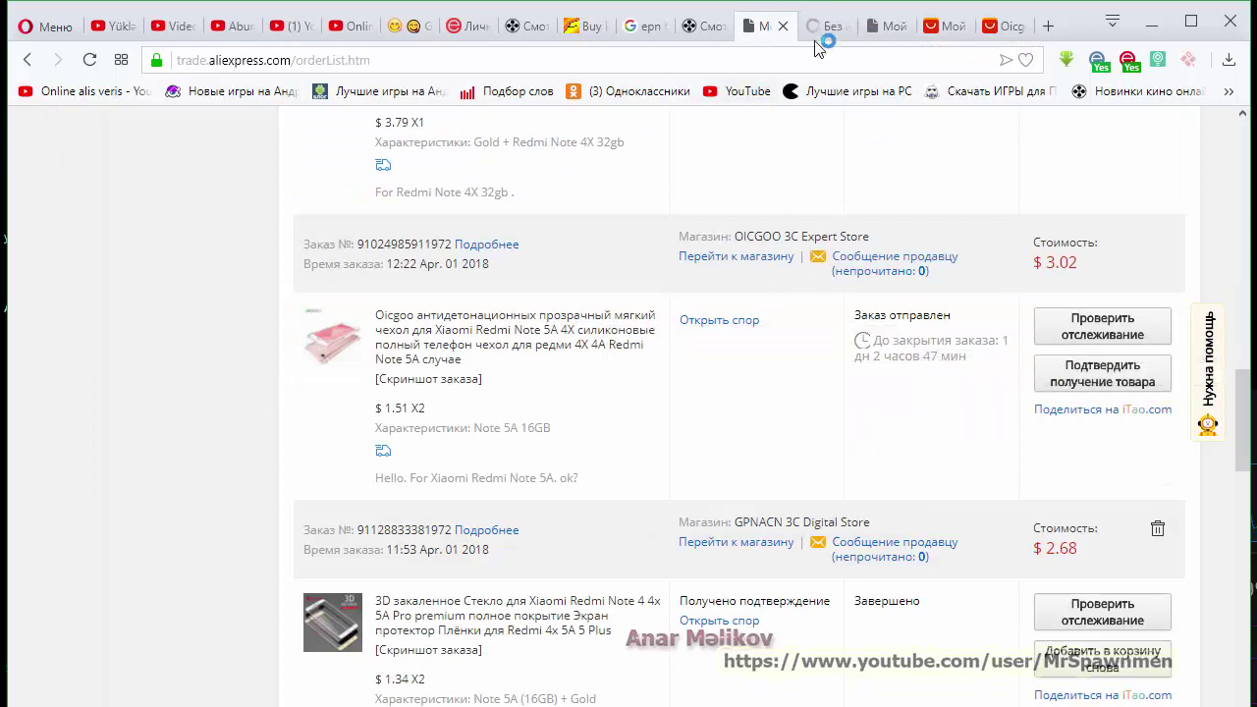
{"action": "left_click", "coordinate": [831, 29]}
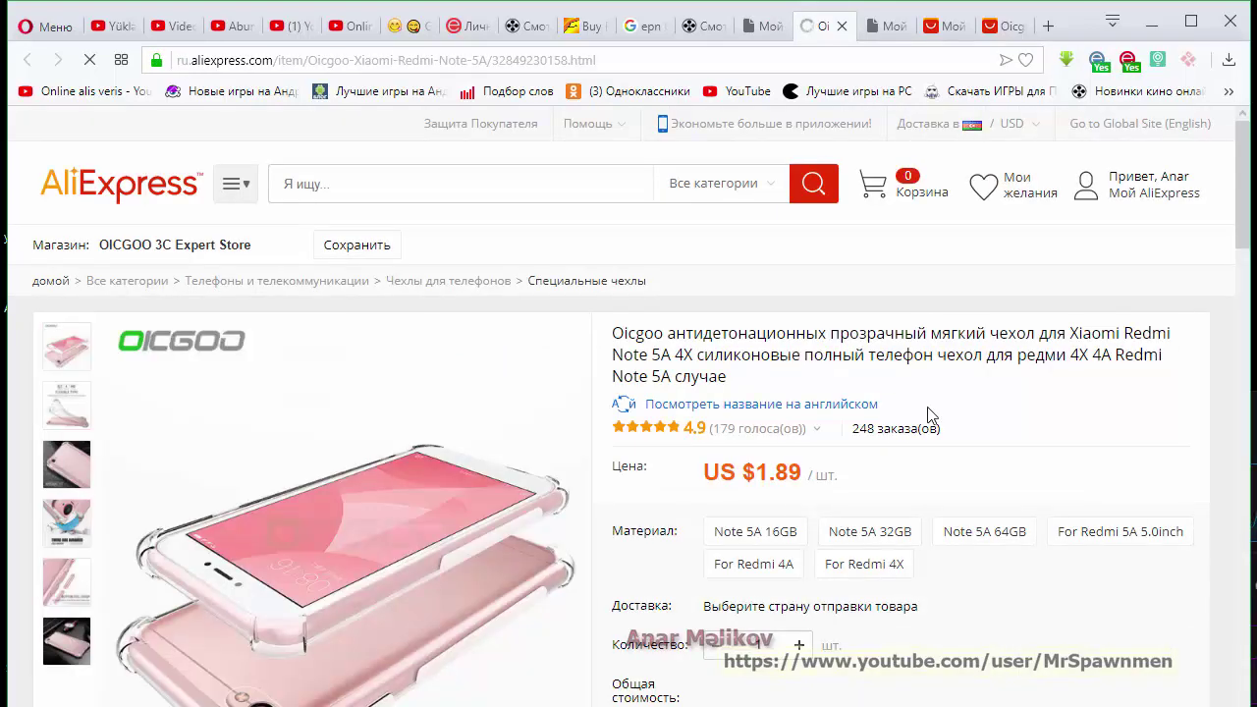
Step: Show the product's delivery and payment information (Доставка и оплата)
{"action": "scroll", "coordinate": [928, 414], "scroll_direction": "down", "scroll_amount": 5}
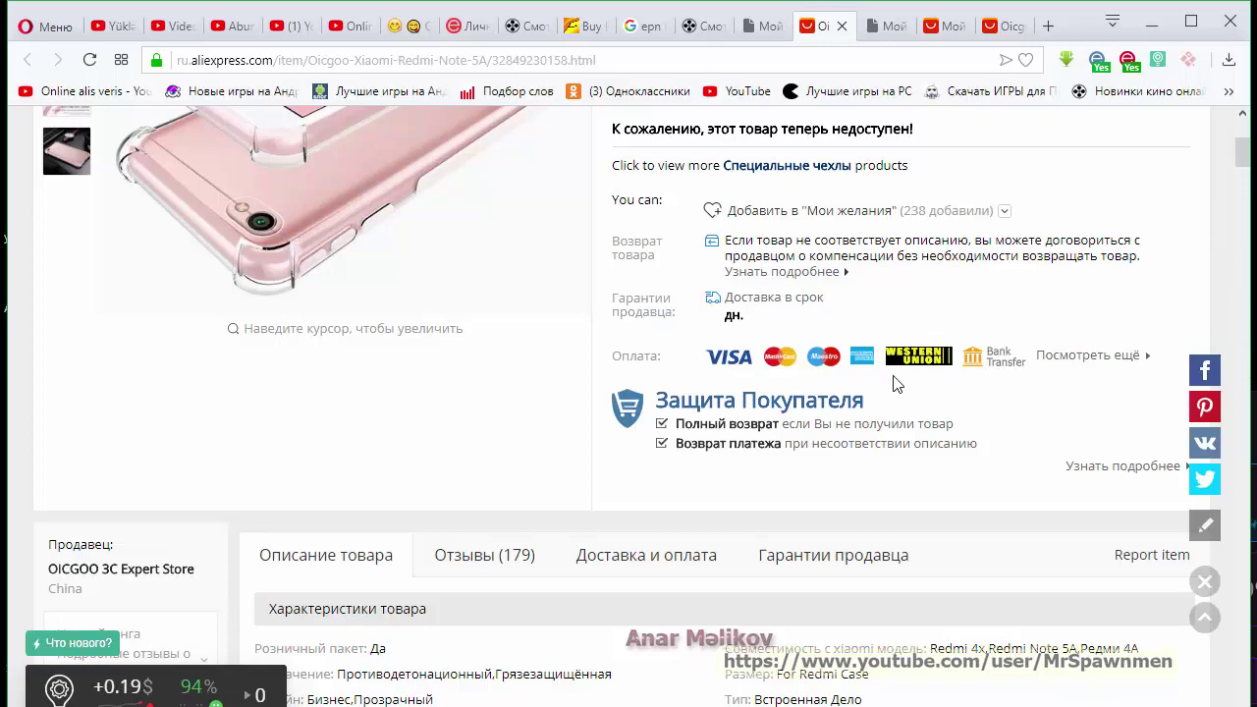
{"action": "scroll", "coordinate": [895, 383], "scroll_direction": "down", "scroll_amount": 3}
{"action": "scroll", "coordinate": [895, 383], "scroll_direction": "down", "scroll_amount": 1}
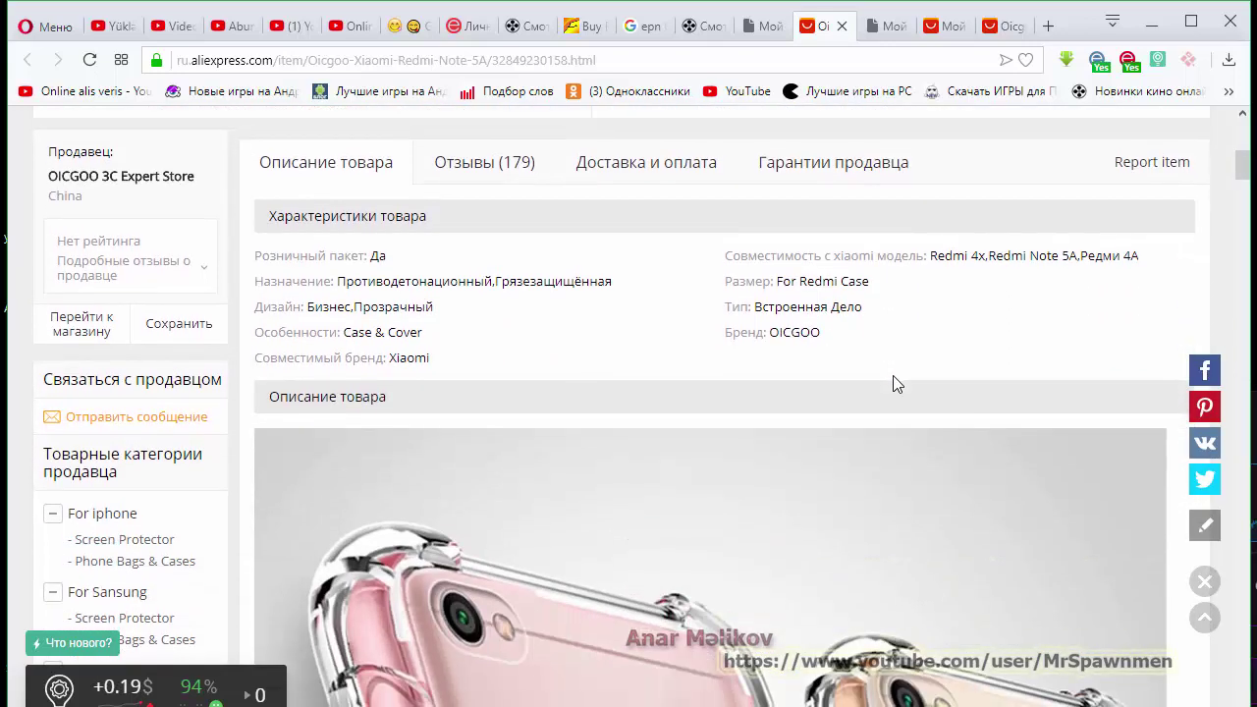
{"action": "left_click", "coordinate": [675, 175]}
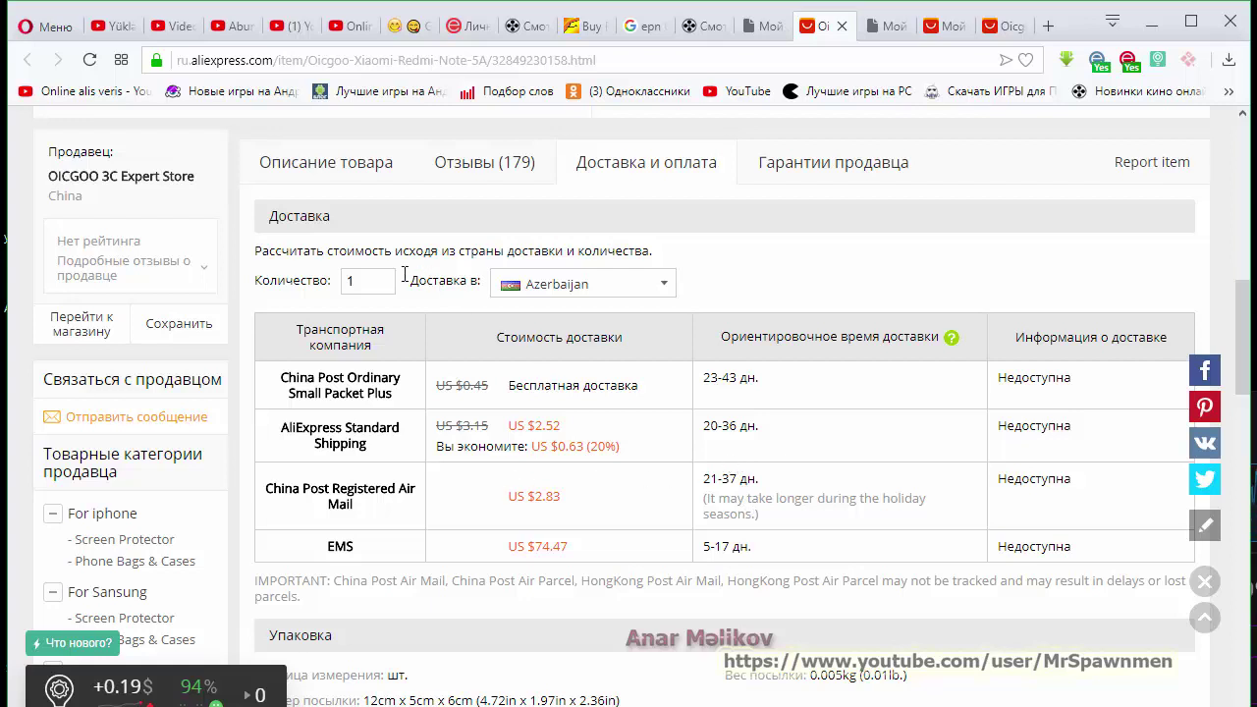
Step: Examine the carriers, shipping costs and estimated delivery times for Azerbaijan, along with the product's buyer protection terms
{"action": "left_click", "coordinate": [652, 294]}
{"action": "left_click", "coordinate": [651, 286]}
{"action": "scroll", "coordinate": [707, 553], "scroll_direction": "down", "scroll_amount": 2}
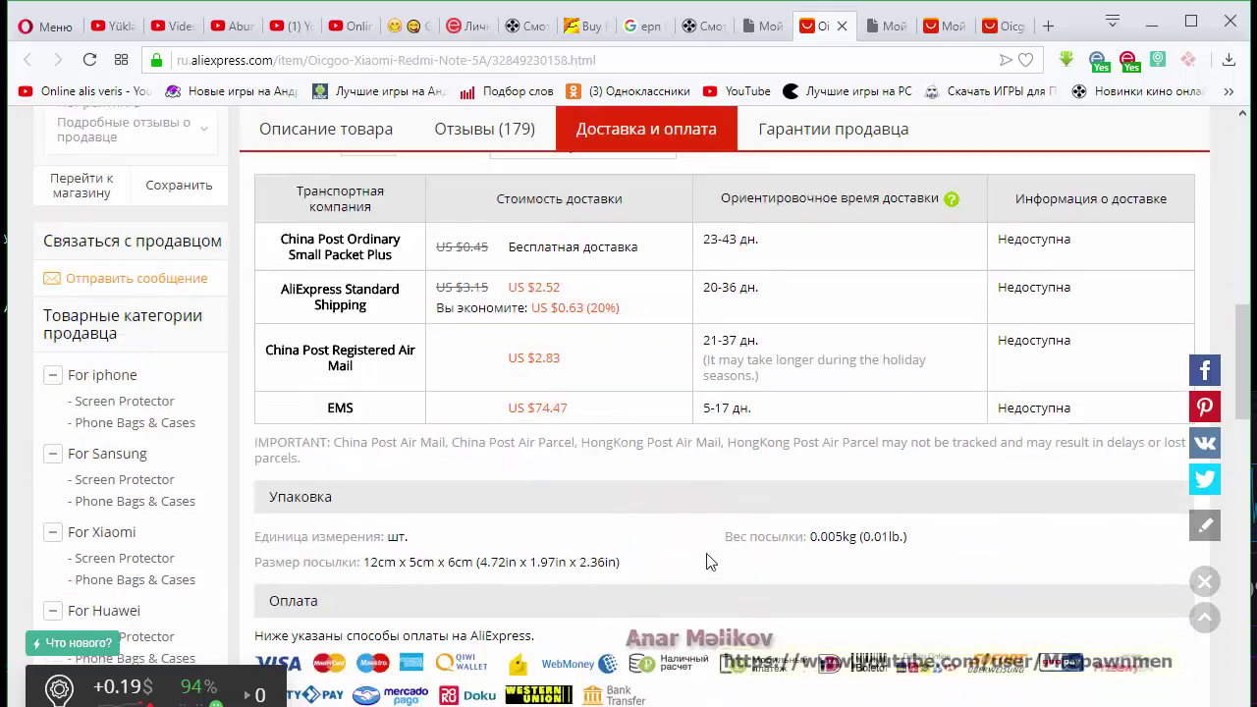
{"action": "scroll", "coordinate": [707, 553], "scroll_direction": "up", "scroll_amount": 1}
{"action": "scroll", "coordinate": [706, 553], "scroll_direction": "up", "scroll_amount": 1}
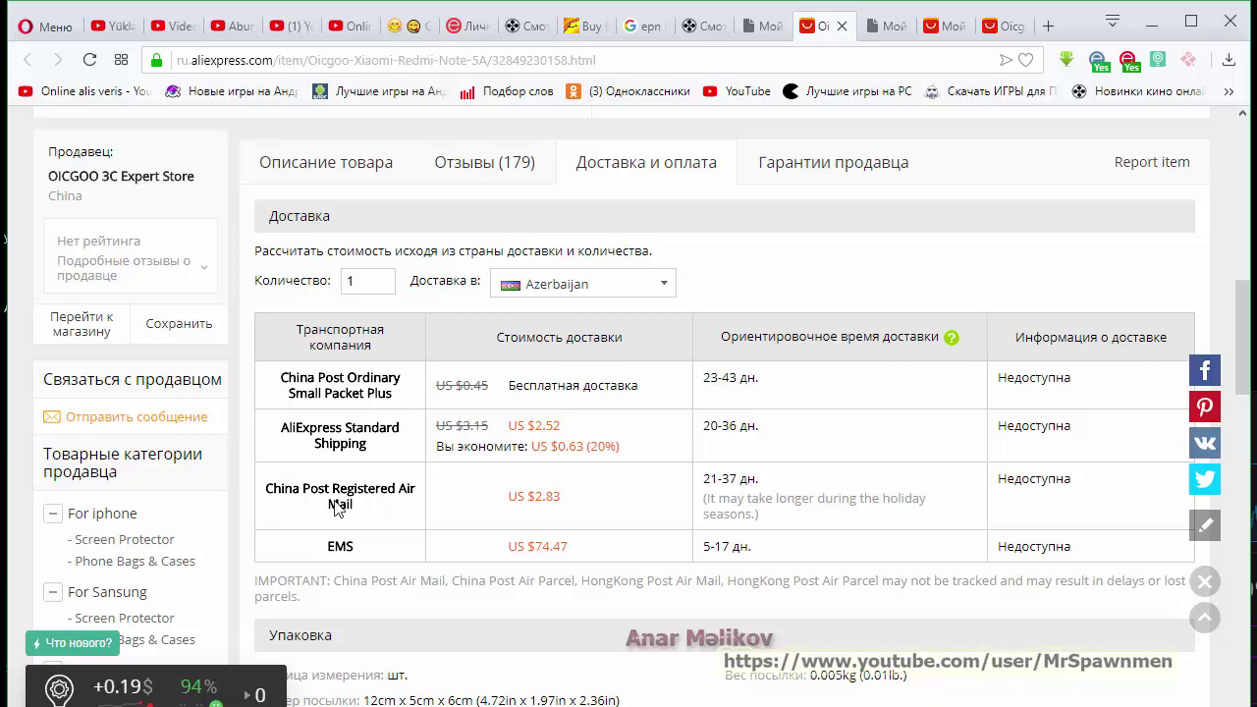
{"action": "scroll", "coordinate": [652, 472], "scroll_direction": "up", "scroll_amount": 4}
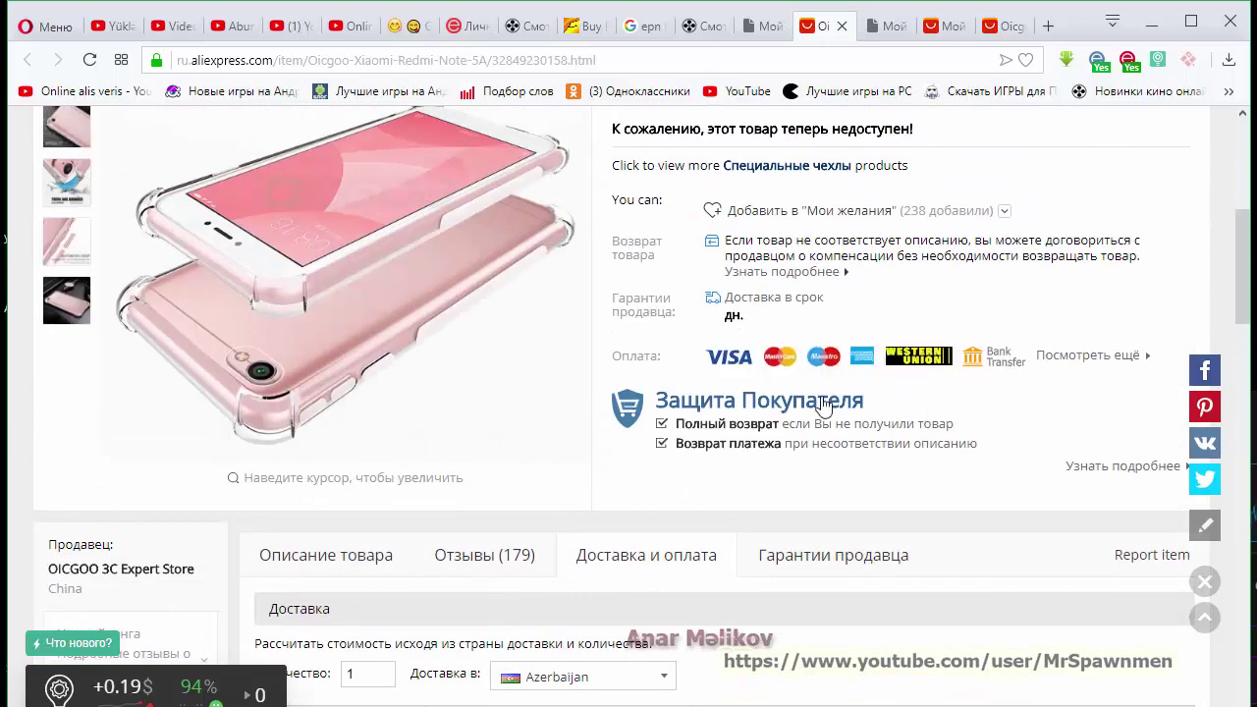
{"action": "scroll", "coordinate": [791, 378], "scroll_direction": "up", "scroll_amount": 3}
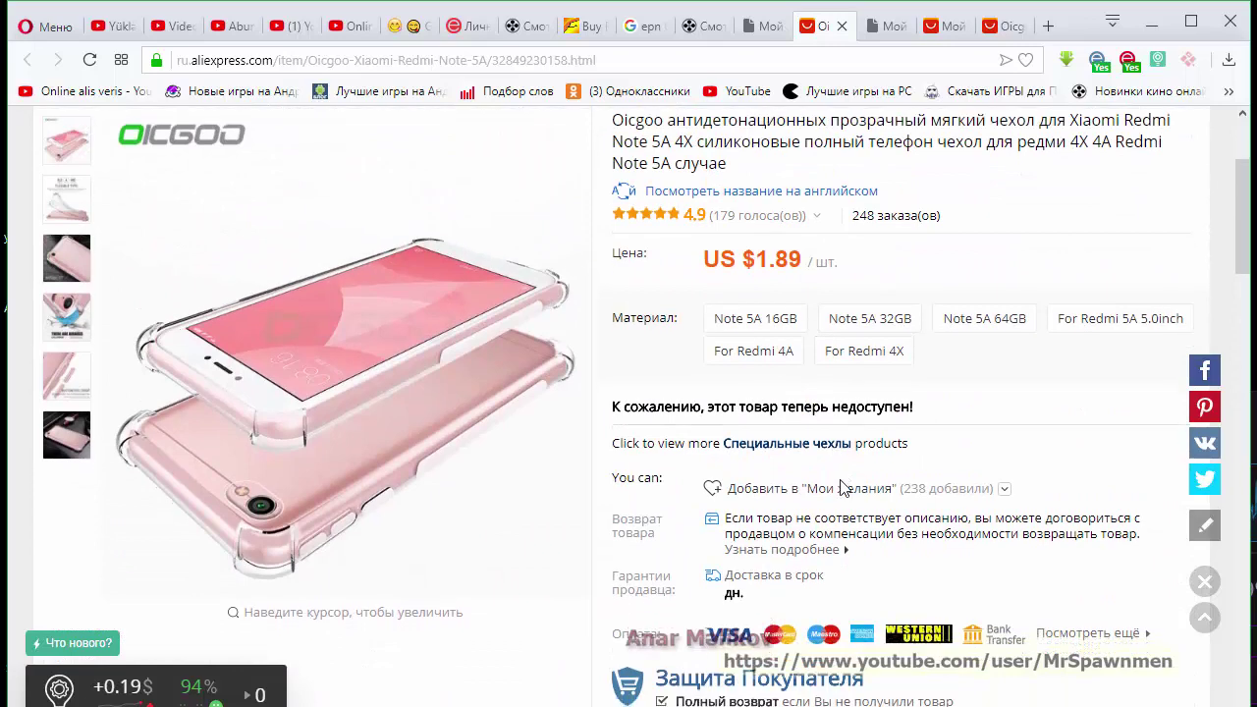
{"action": "scroll", "coordinate": [840, 489], "scroll_direction": "down", "scroll_amount": 5}
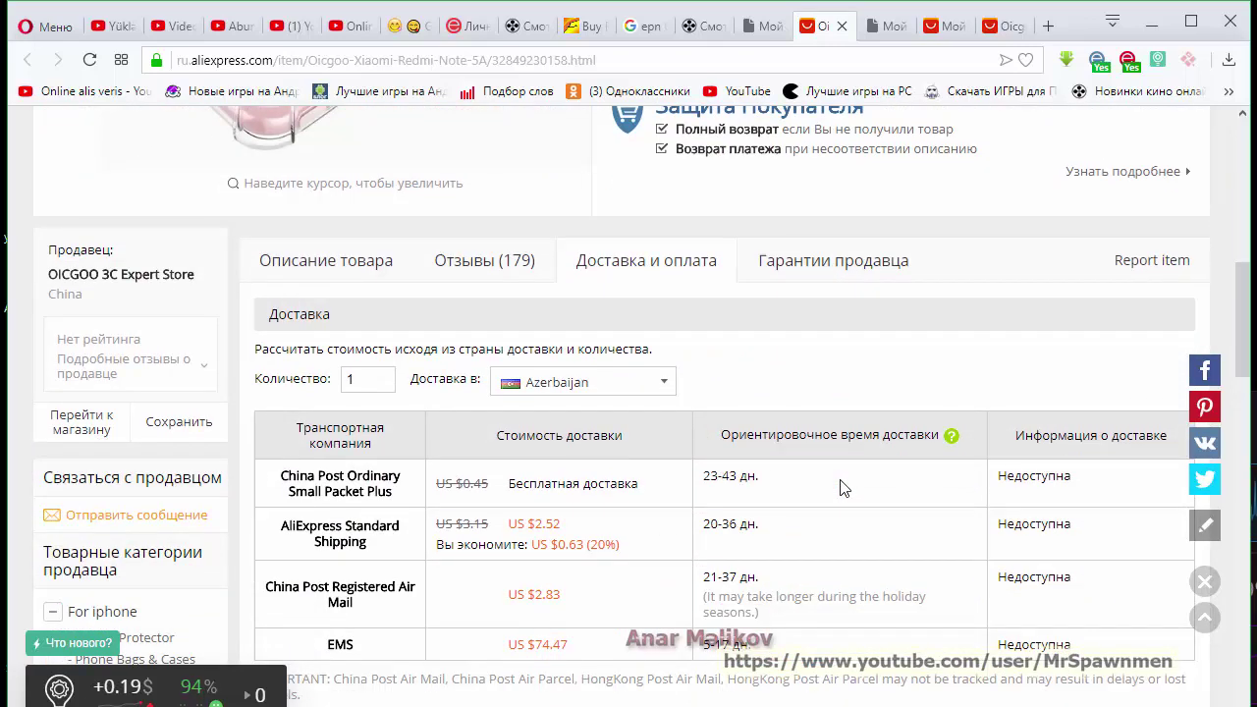
Step: Return to the dispute form, activate the request details field, and display the list of problem types under Возникшая проблема
{"action": "left_click", "coordinate": [940, 35]}
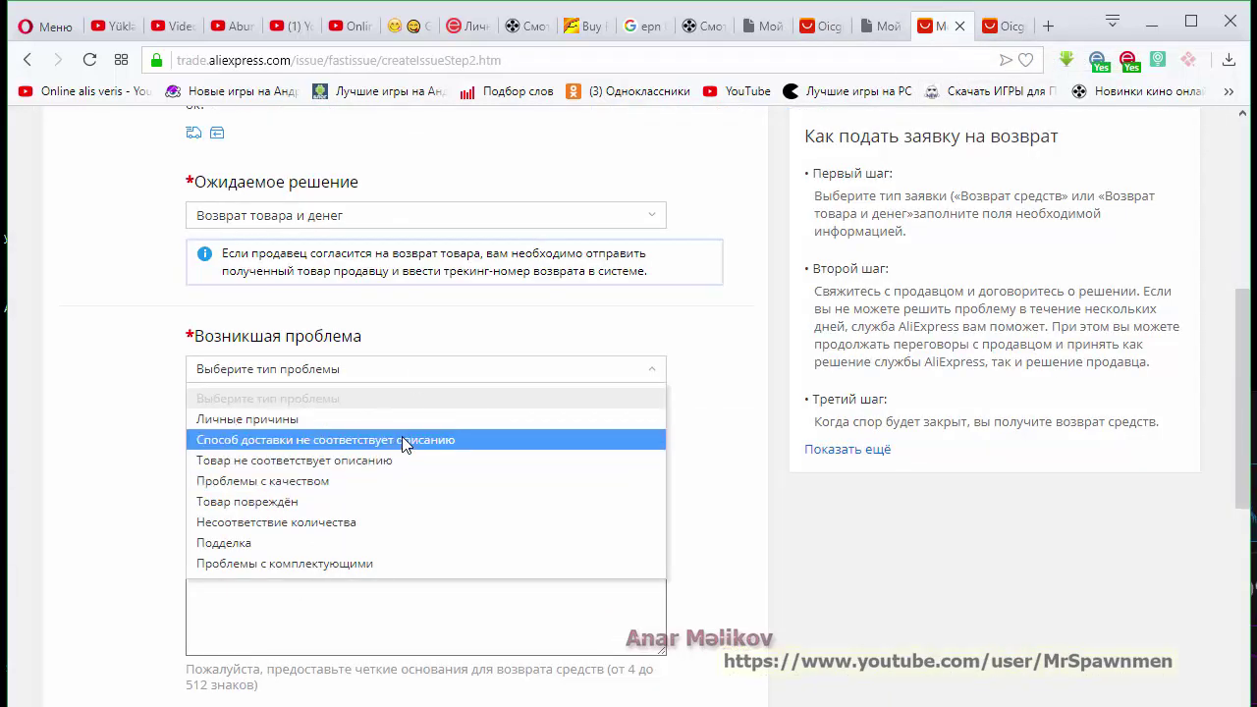
{"action": "left_click", "coordinate": [332, 615]}
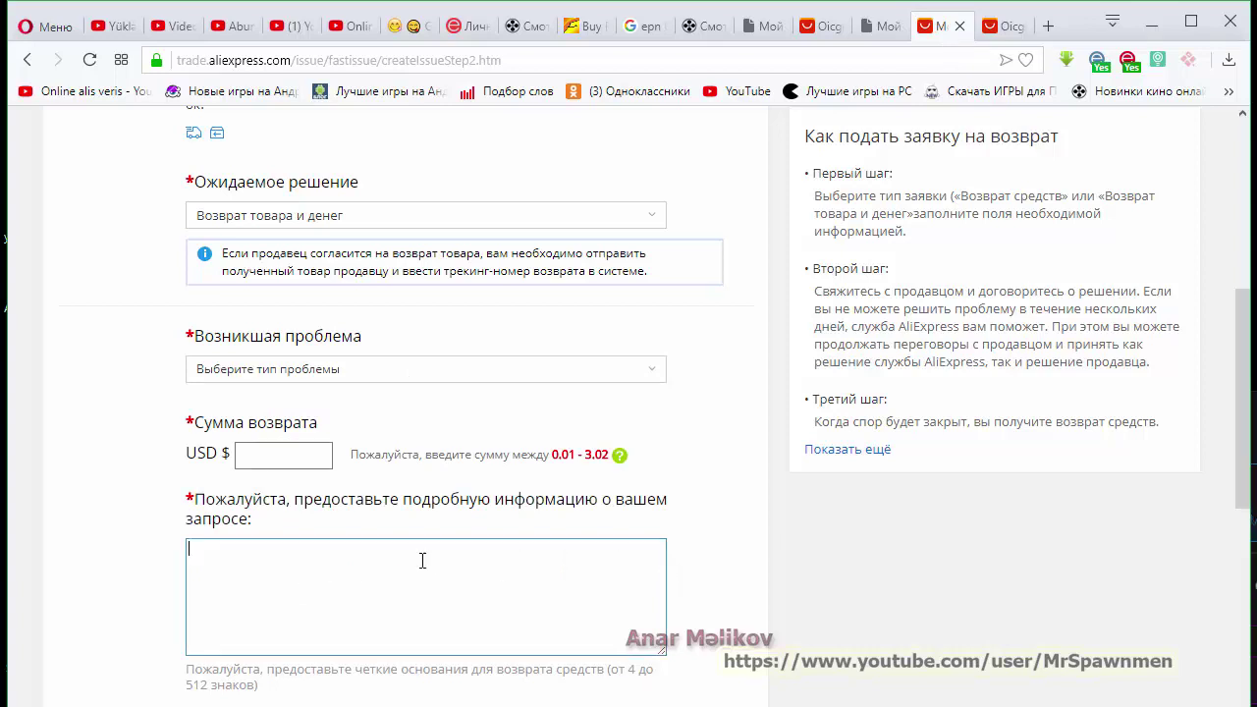
{"action": "left_click", "coordinate": [531, 383]}
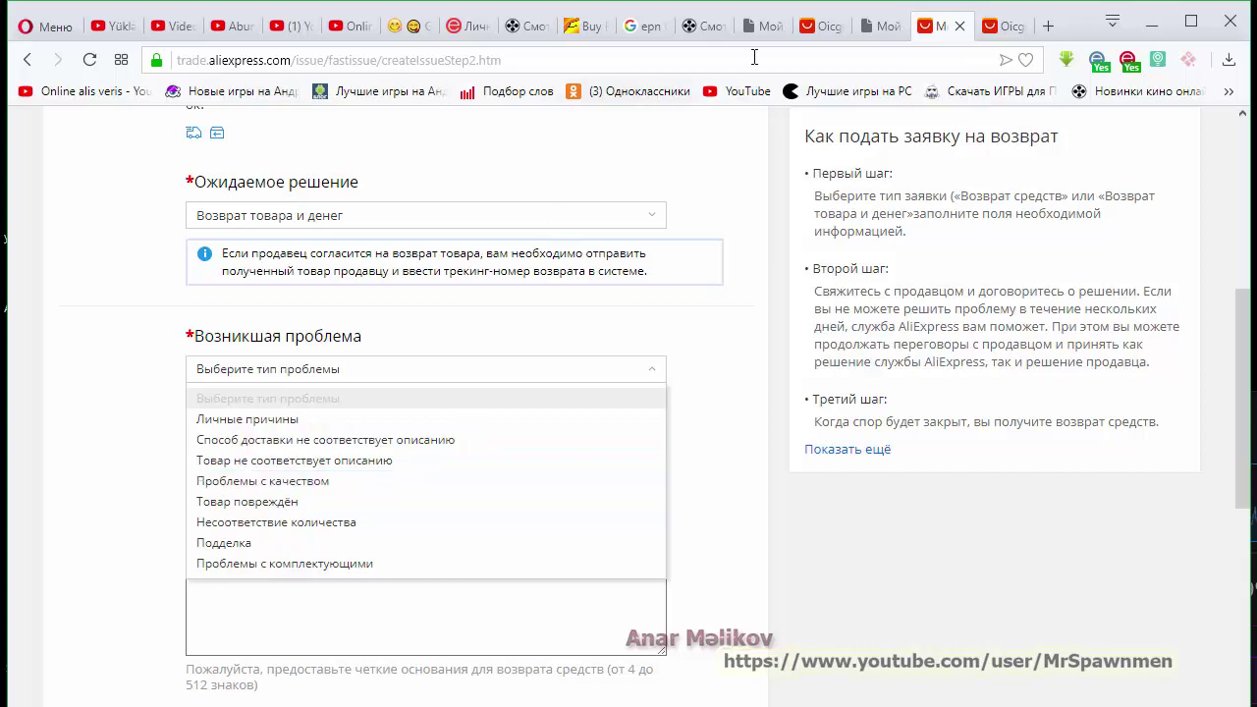
Step: Switch back to the order list and go to its page 2
{"action": "left_click", "coordinate": [813, 35]}
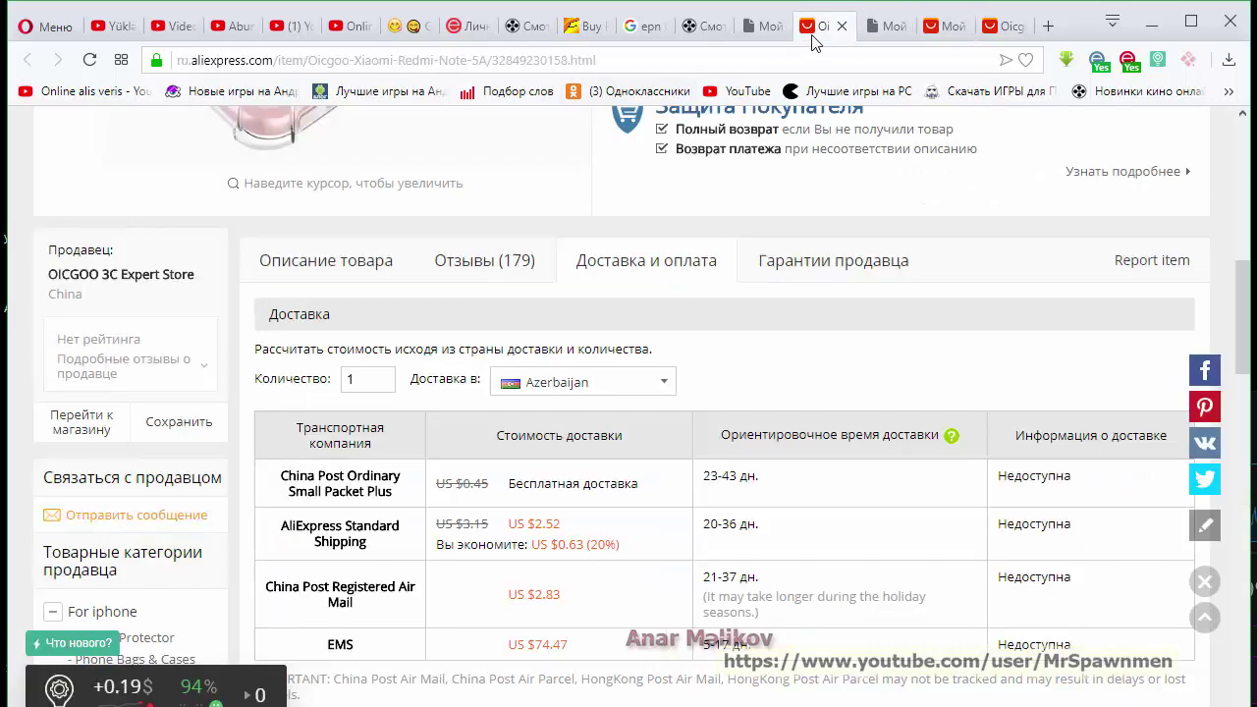
{"action": "left_click", "coordinate": [880, 33]}
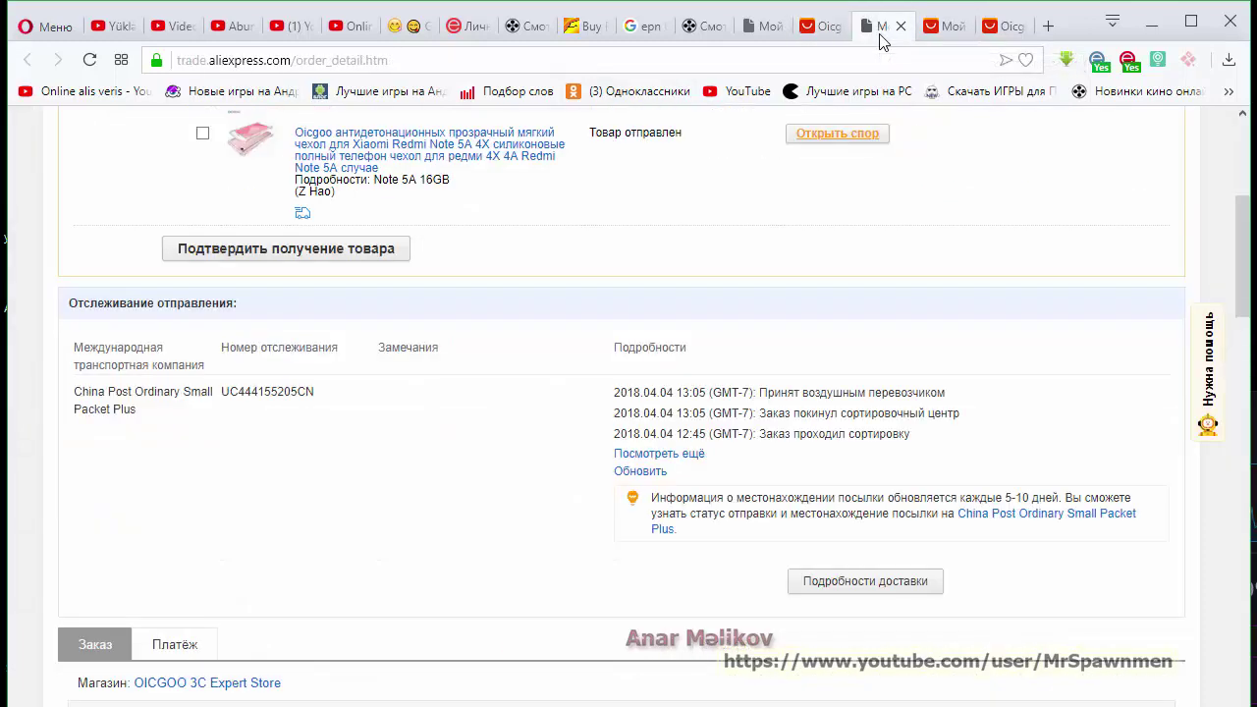
{"action": "left_click", "coordinate": [767, 37]}
{"action": "scroll", "coordinate": [552, 416], "scroll_direction": "down", "scroll_amount": 15}
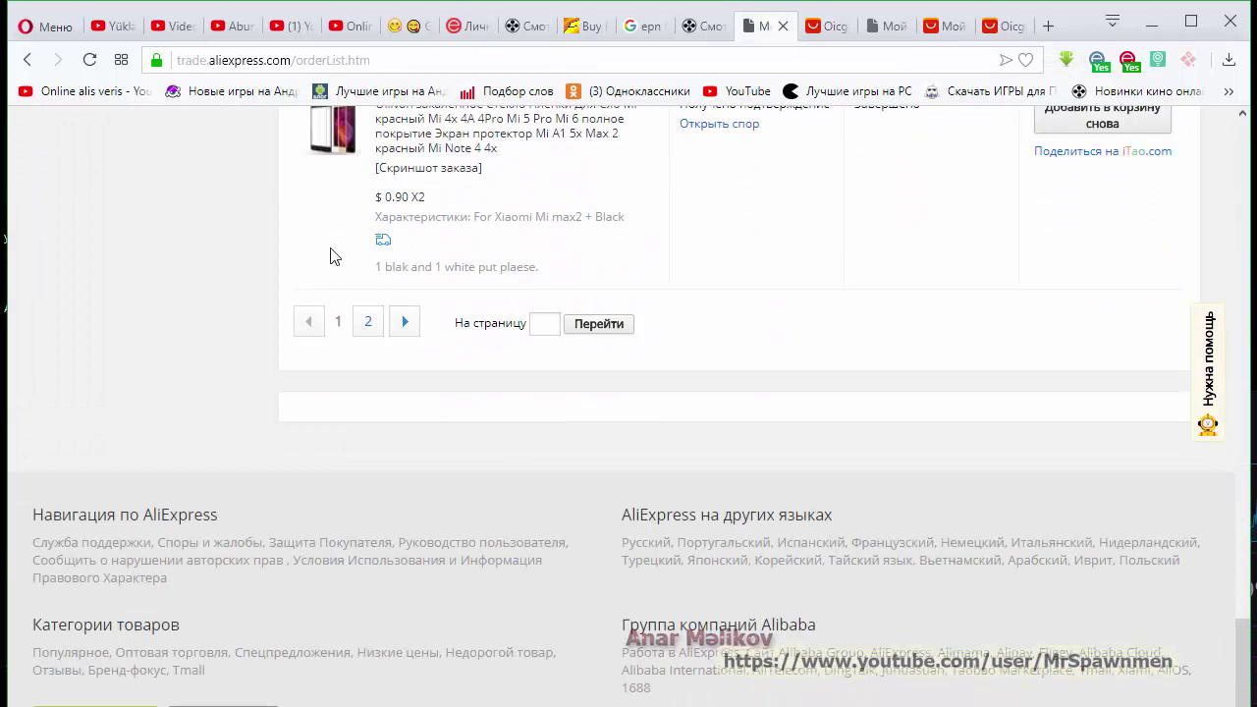
{"action": "left_click", "coordinate": [369, 322]}
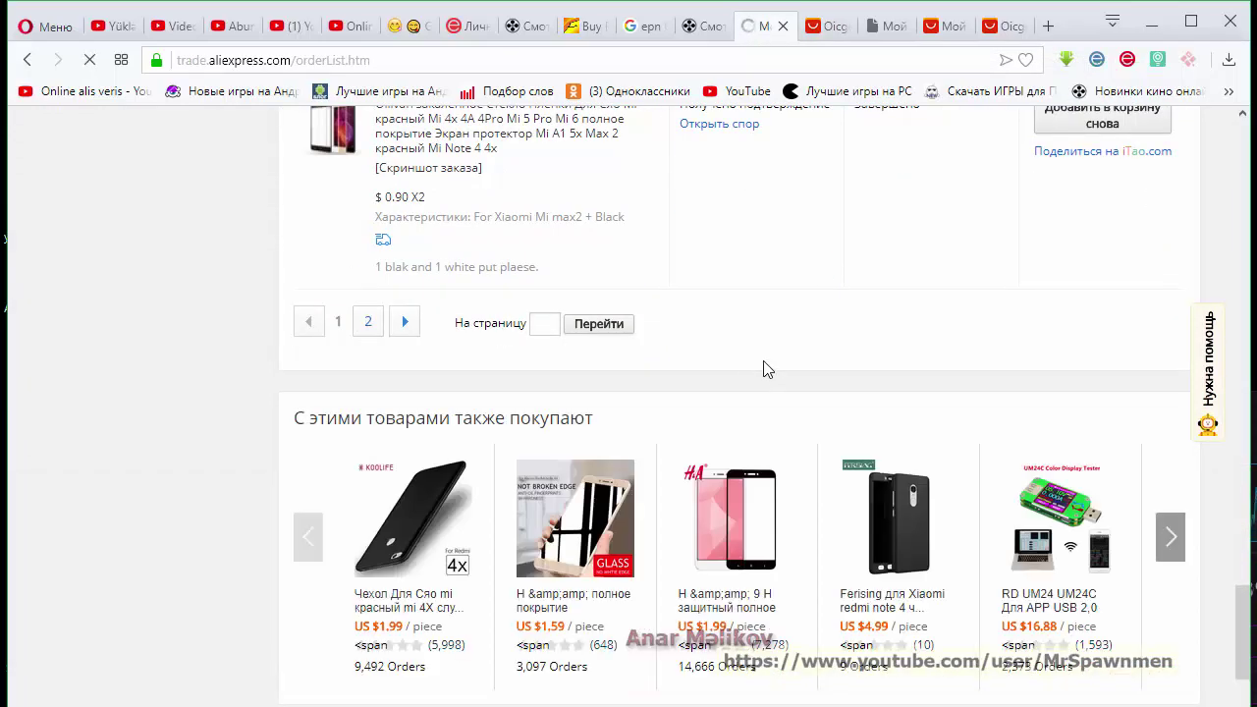
Step: Open the Xiaomi Redmi Note 4X phone's product page in a new tab from the order list and switch to it
{"action": "scroll", "coordinate": [767, 369], "scroll_direction": "down", "scroll_amount": 4}
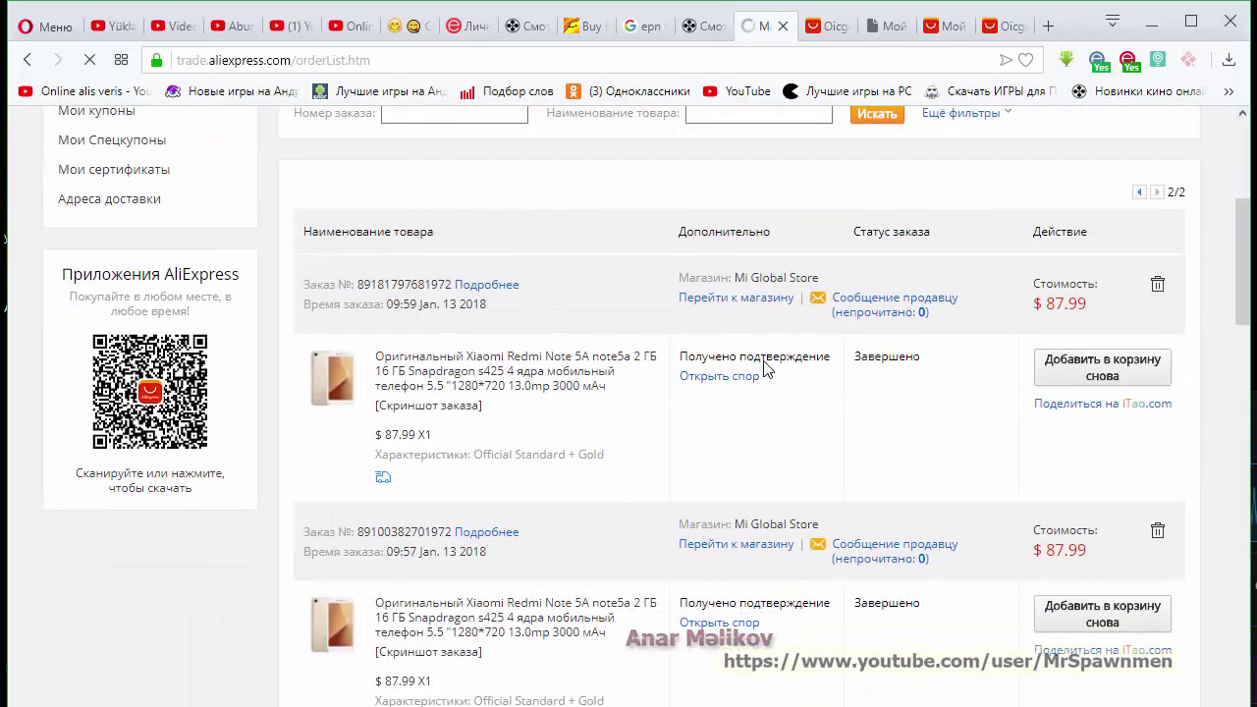
{"action": "scroll", "coordinate": [765, 368], "scroll_direction": "down", "scroll_amount": 3}
{"action": "scroll", "coordinate": [550, 363], "scroll_direction": "down", "scroll_amount": 8}
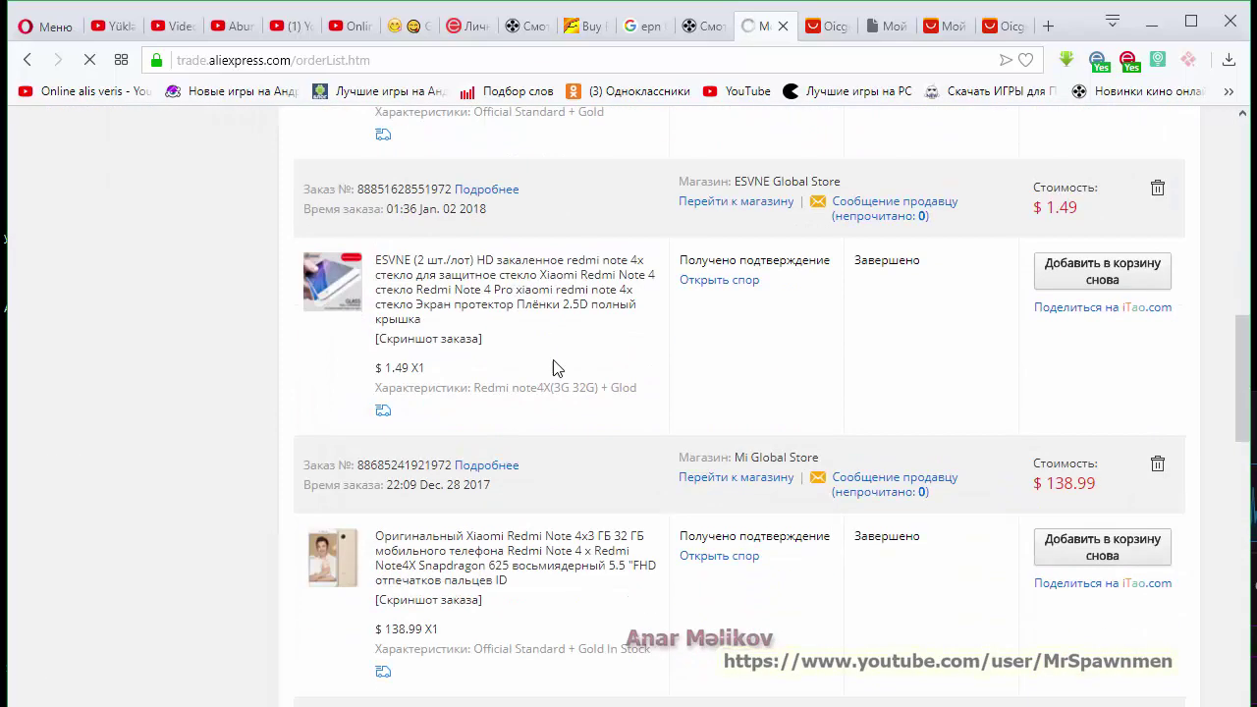
{"action": "scroll", "coordinate": [540, 317], "scroll_direction": "up", "scroll_amount": 3}
{"action": "right_click", "coordinate": [512, 355]}
{"action": "left_click", "coordinate": [565, 369]}
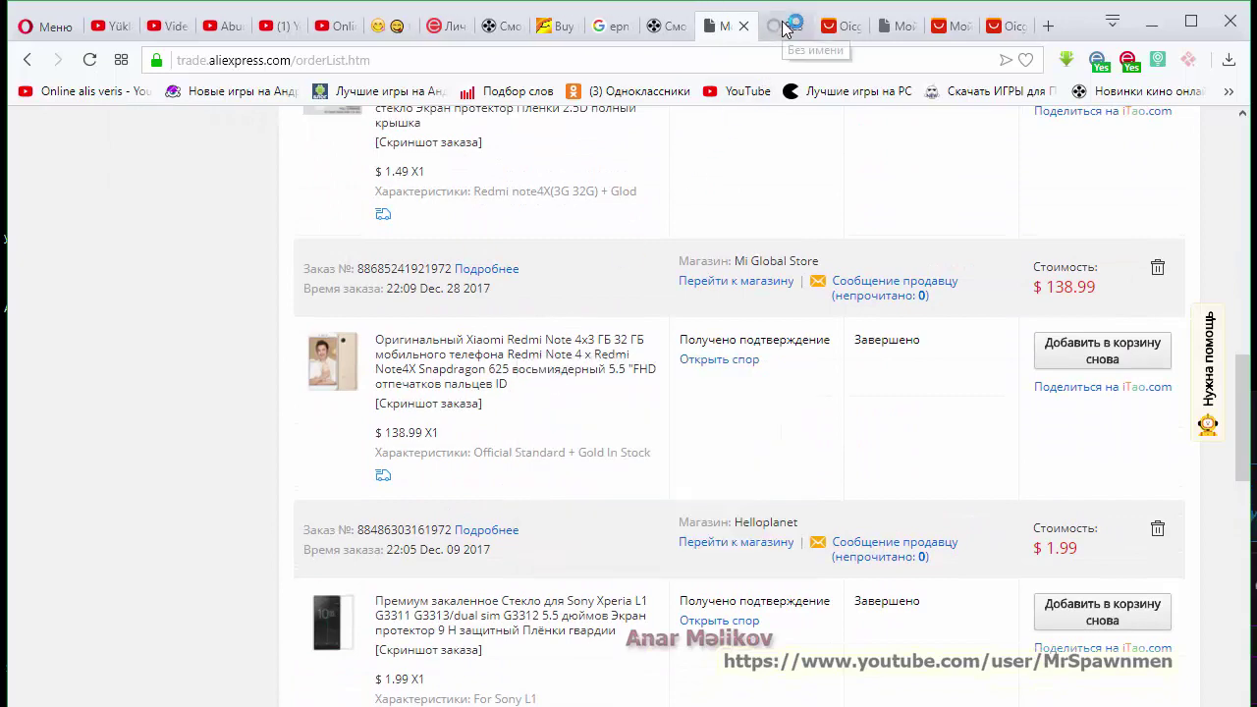
{"action": "left_click", "coordinate": [793, 27]}
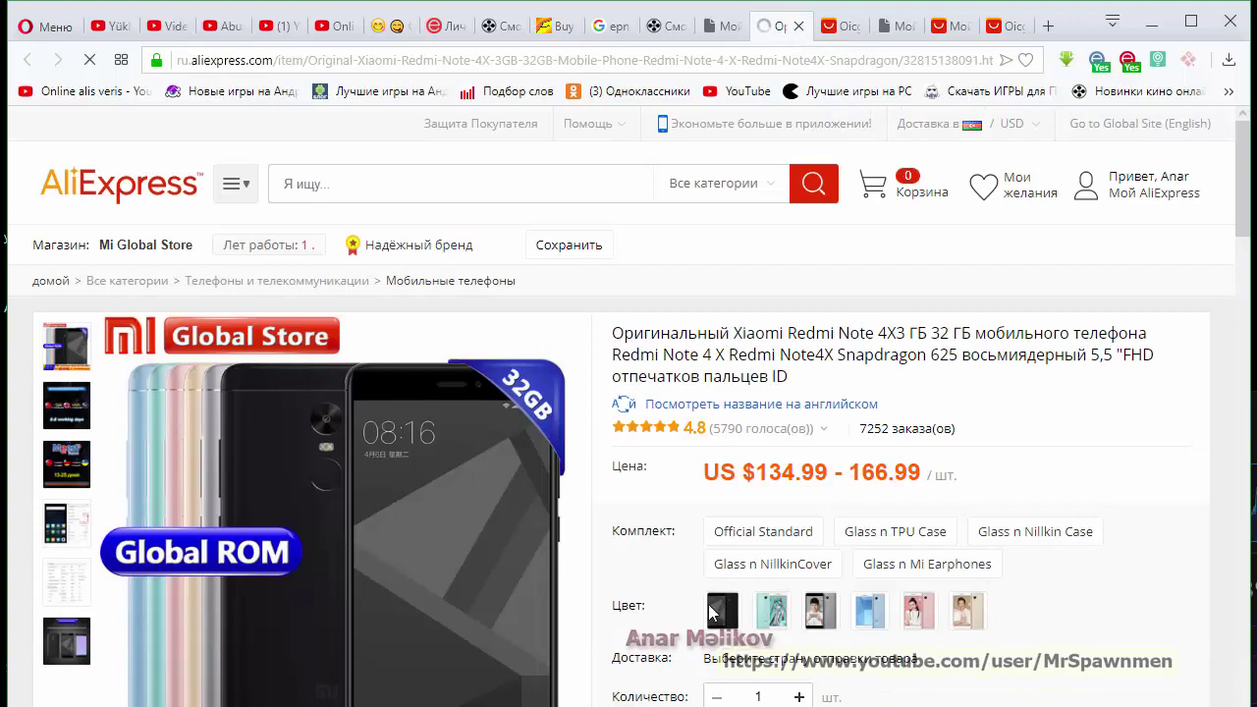
Step: Examine the phone's specifications, buyer protection terms, and the shipping methods and delivery times in its description
{"action": "scroll", "coordinate": [711, 610], "scroll_direction": "down", "scroll_amount": 10}
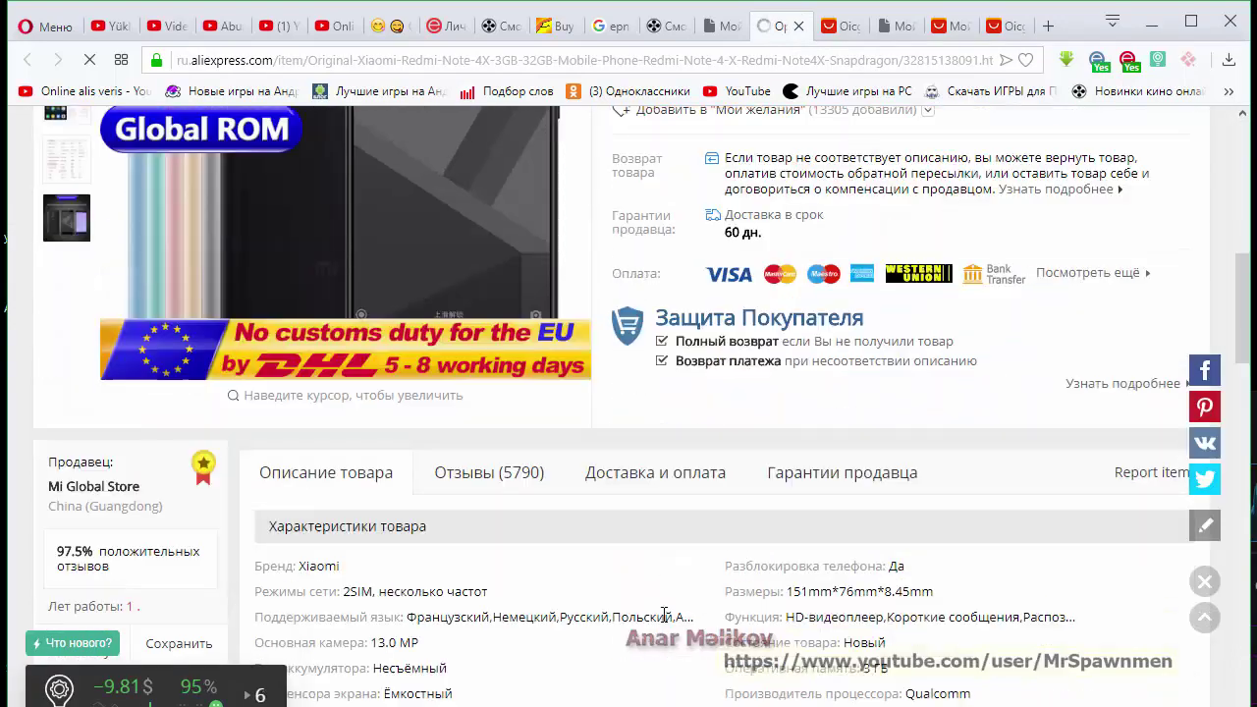
{"action": "scroll", "coordinate": [664, 614], "scroll_direction": "down", "scroll_amount": 3}
{"action": "scroll", "coordinate": [663, 619], "scroll_direction": "up", "scroll_amount": 4}
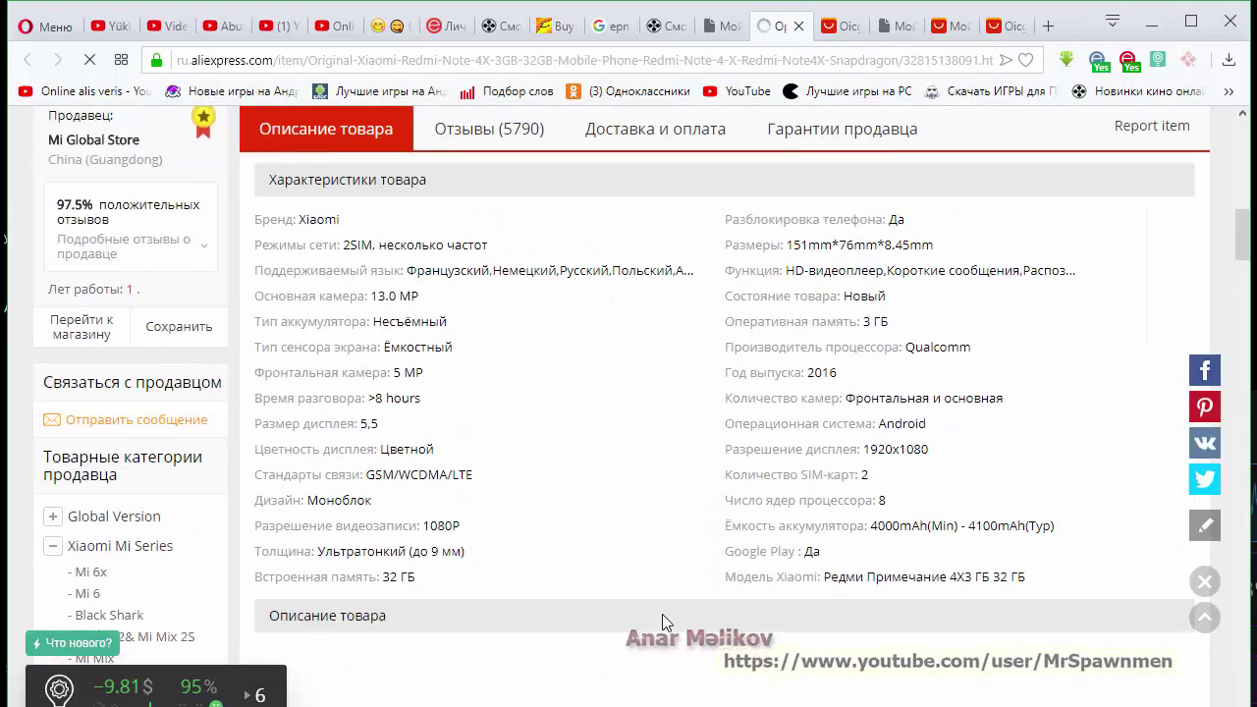
{"action": "scroll", "coordinate": [663, 621], "scroll_direction": "up", "scroll_amount": 1}
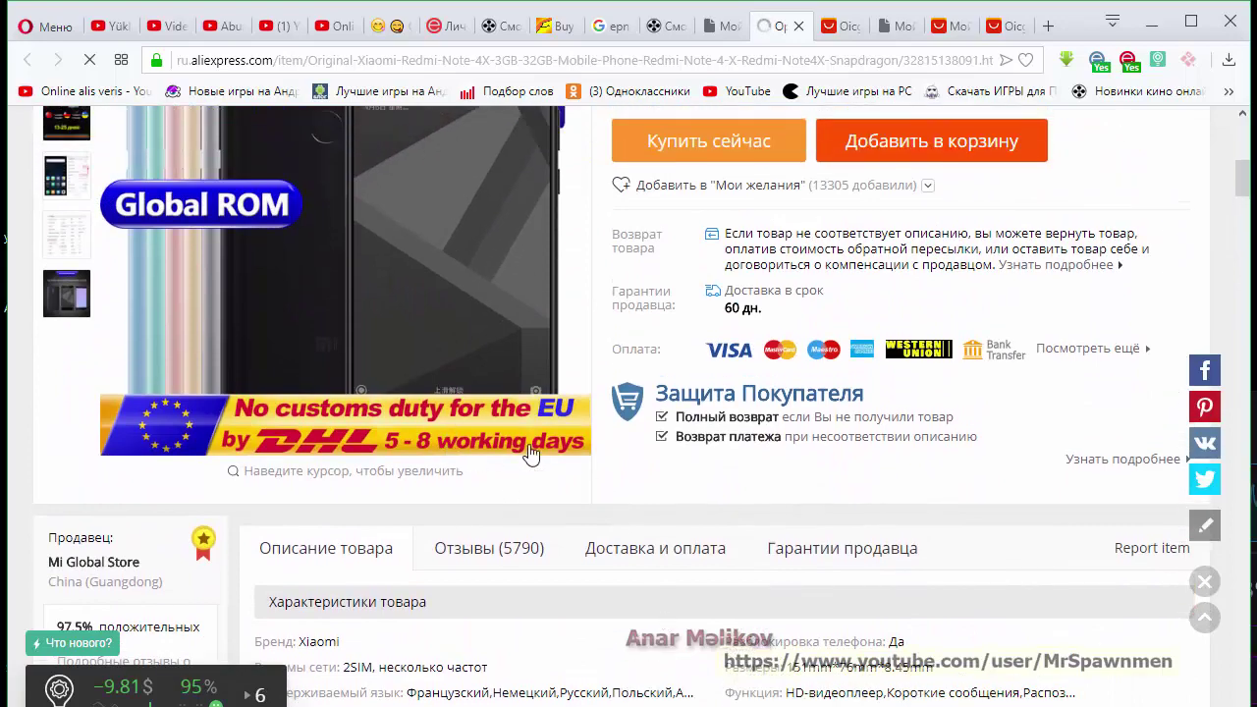
{"action": "scroll", "coordinate": [777, 510], "scroll_direction": "down", "scroll_amount": 4}
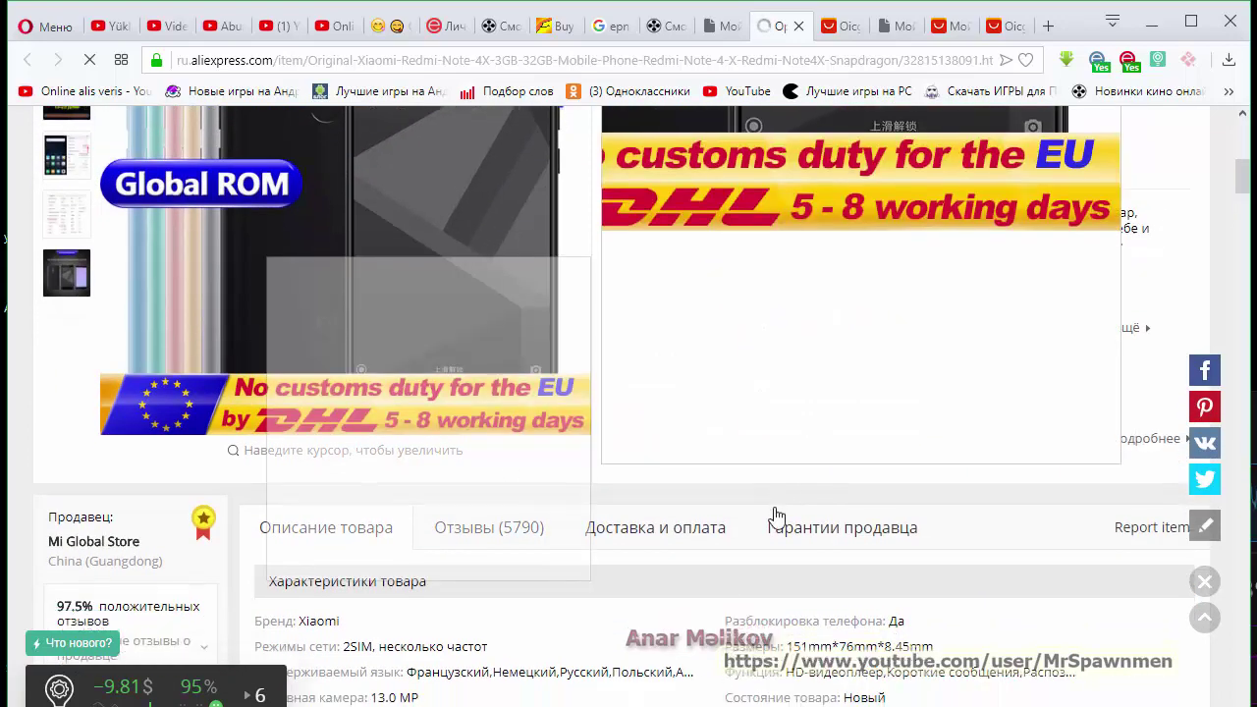
{"action": "scroll", "coordinate": [776, 515], "scroll_direction": "down", "scroll_amount": 5}
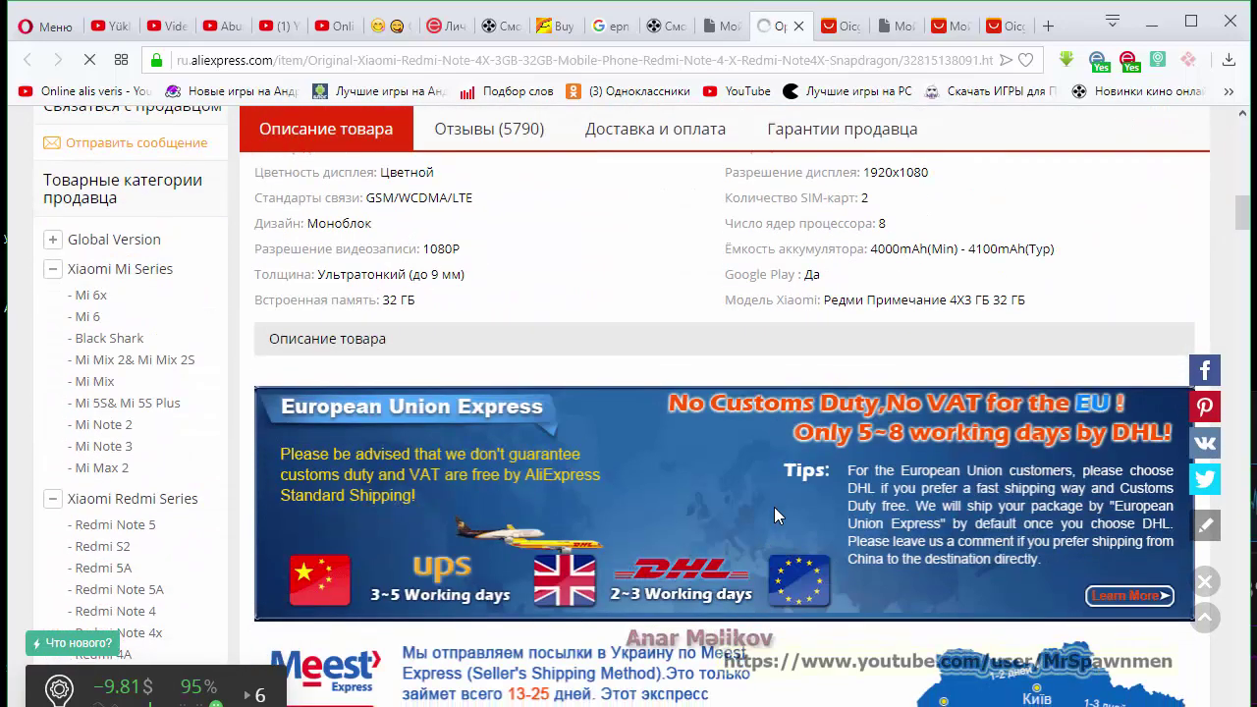
{"action": "scroll", "coordinate": [776, 517], "scroll_direction": "down", "scroll_amount": 5}
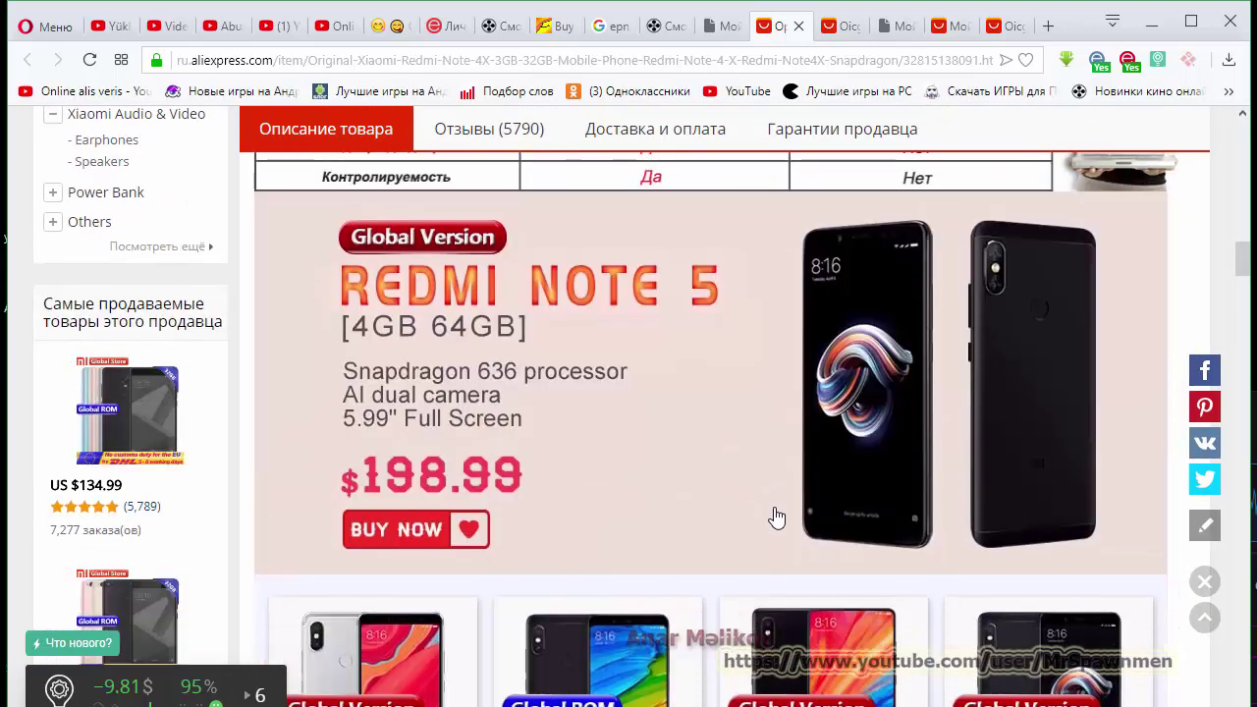
{"action": "scroll", "coordinate": [776, 517], "scroll_direction": "up", "scroll_amount": 3}
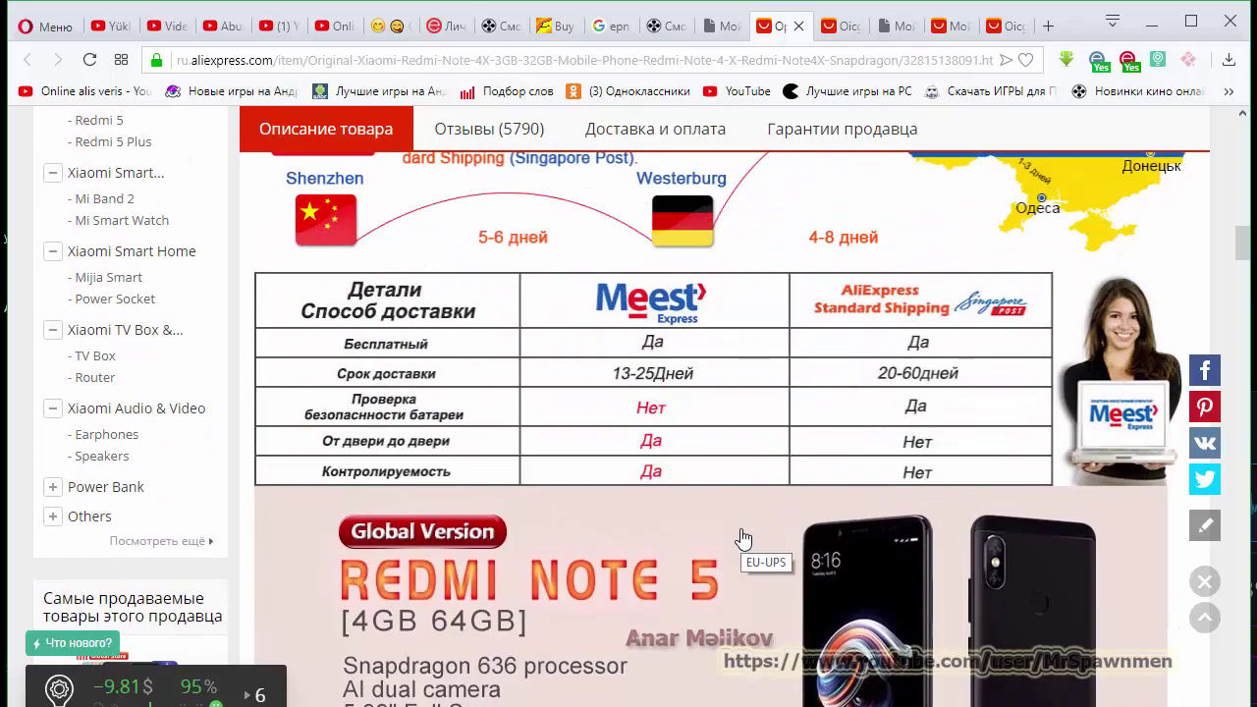
{"action": "scroll", "coordinate": [743, 540], "scroll_direction": "down", "scroll_amount": 2}
{"action": "scroll", "coordinate": [744, 541], "scroll_direction": "down", "scroll_amount": 6}
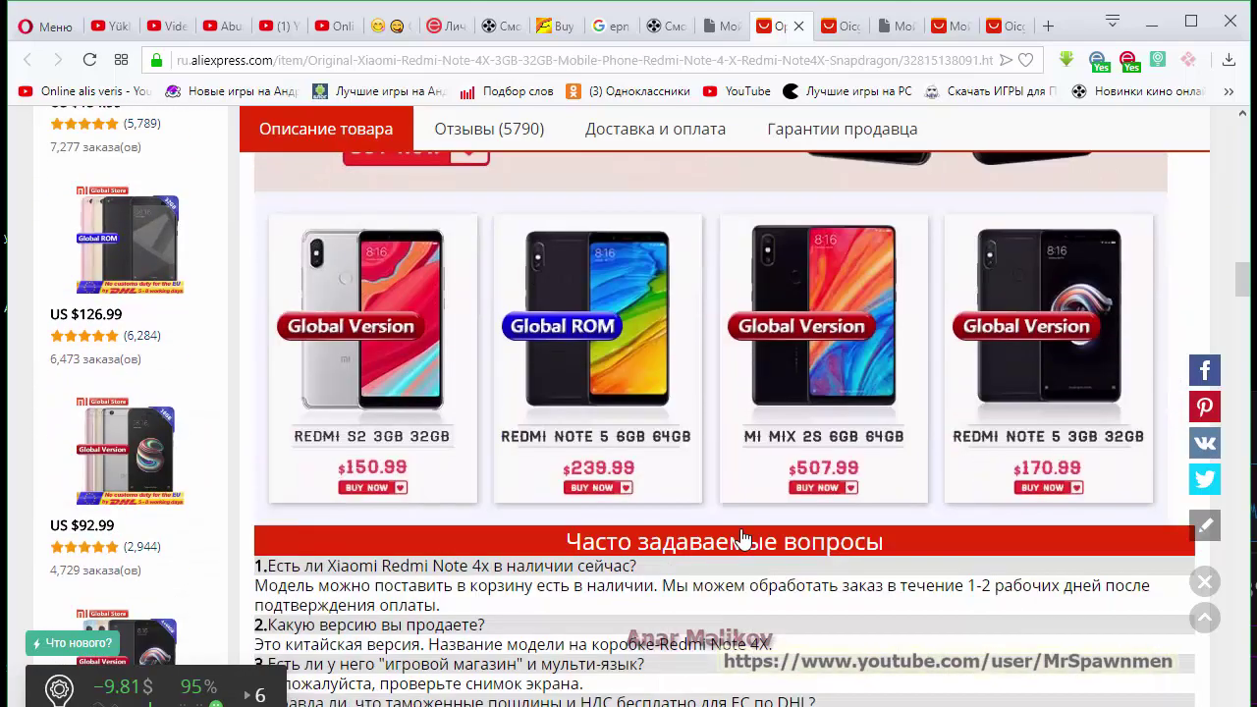
Step: Read the frequently asked questions (Часто задаваемые вопросы) in the phone's description, including the warranty answer
{"action": "scroll", "coordinate": [743, 537], "scroll_direction": "down", "scroll_amount": 1}
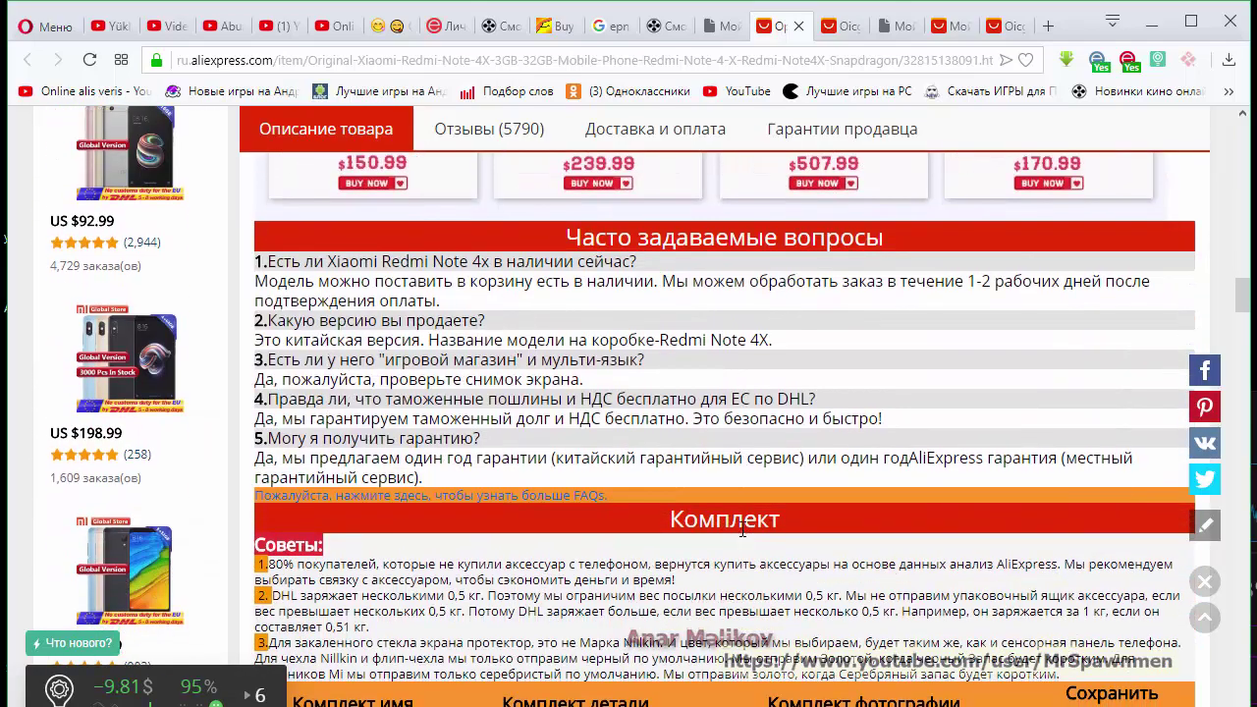
{"action": "scroll", "coordinate": [744, 537], "scroll_direction": "down", "scroll_amount": 4}
{"action": "scroll", "coordinate": [744, 537], "scroll_direction": "up", "scroll_amount": 3}
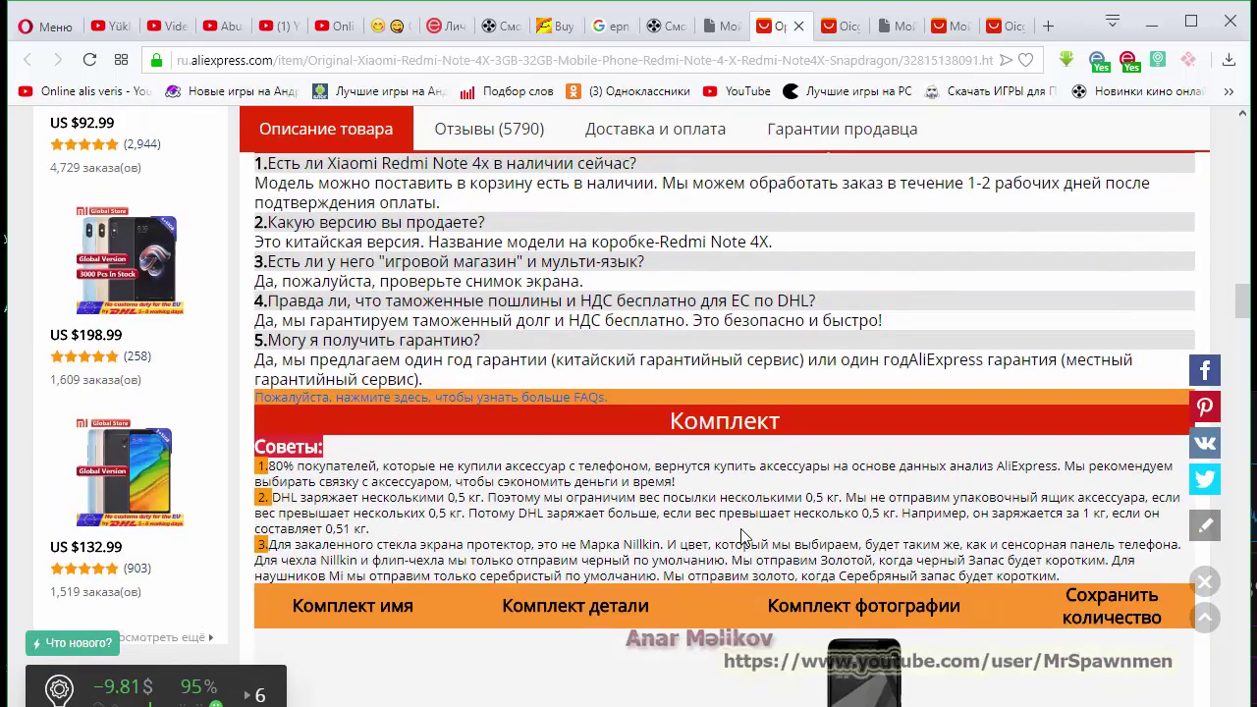
{"action": "scroll", "coordinate": [743, 537], "scroll_direction": "up", "scroll_amount": 1}
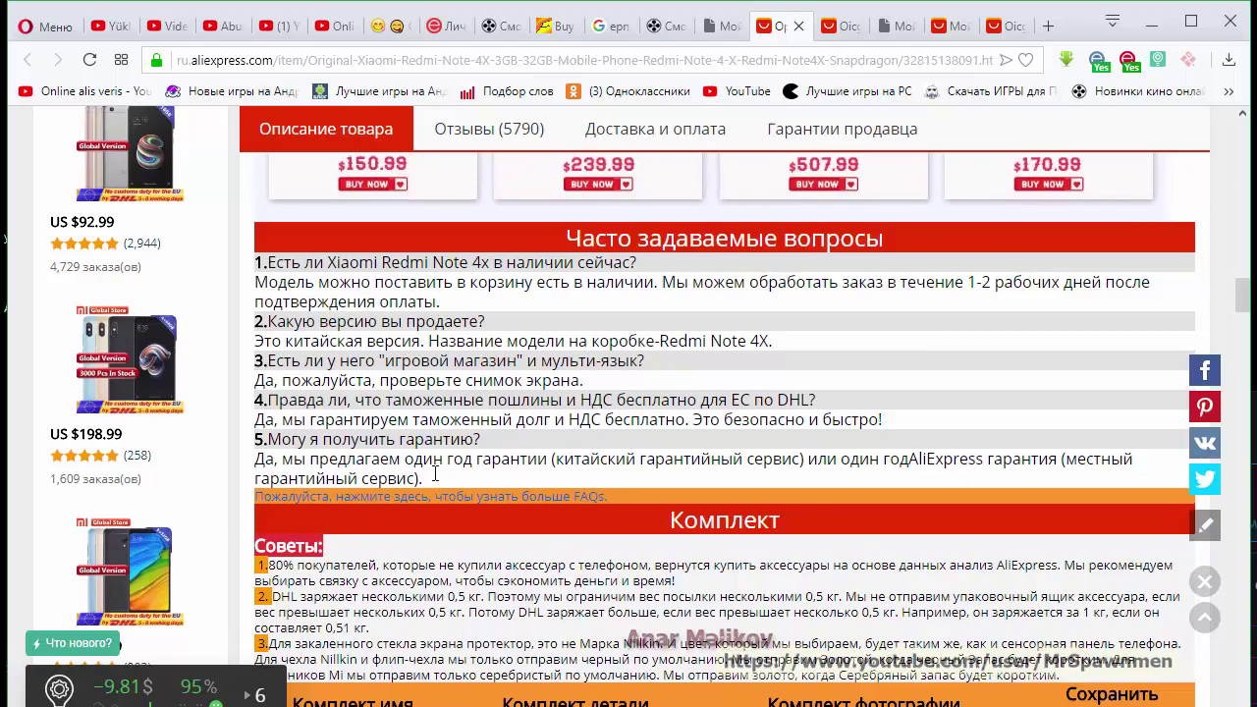
{"action": "scroll", "coordinate": [437, 481], "scroll_direction": "up", "scroll_amount": 10}
{"action": "scroll", "coordinate": [437, 481], "scroll_direction": "up", "scroll_amount": 10}
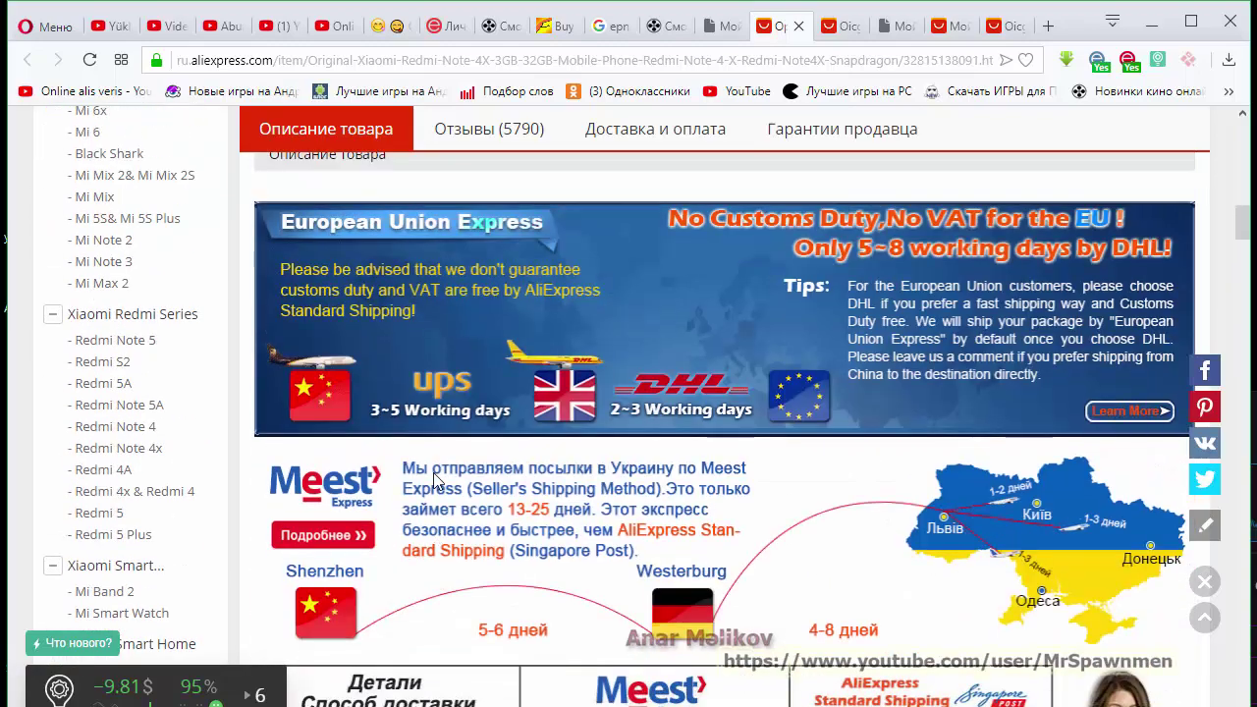
{"action": "scroll", "coordinate": [435, 474], "scroll_direction": "up", "scroll_amount": 3}
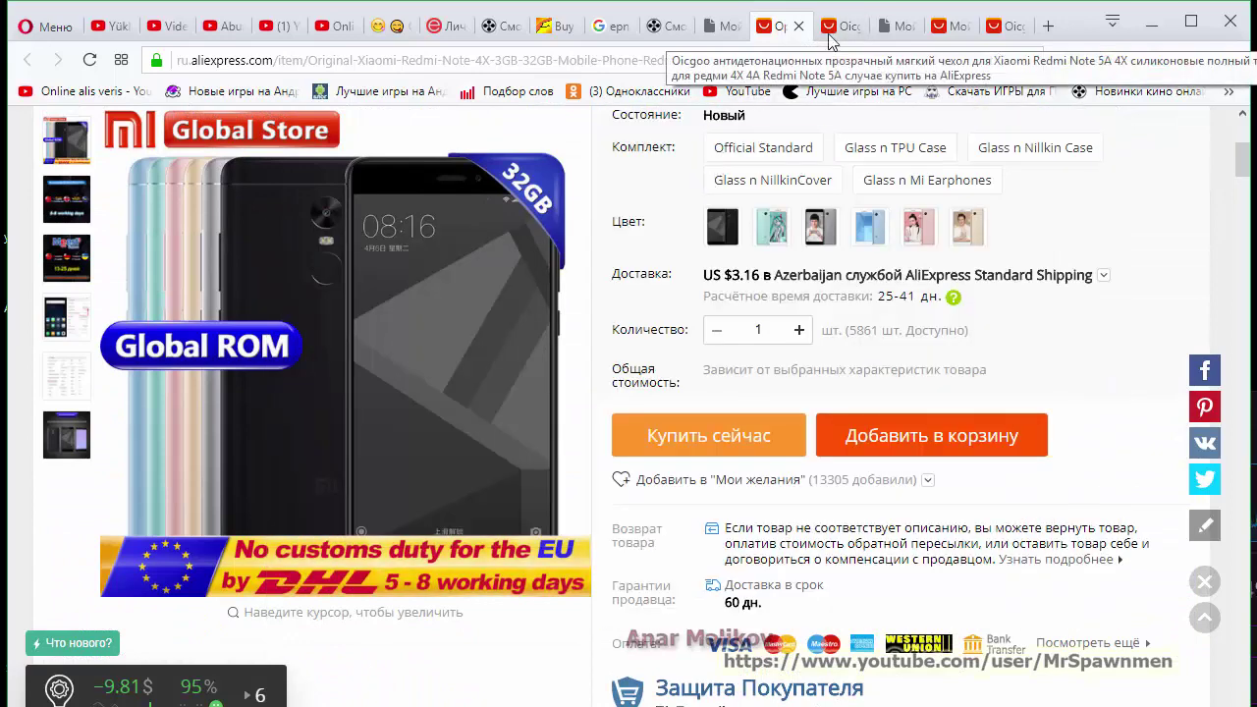
Step: Revisit the completed phone order in the order list, then review the quality-related problem types in the dispute form
{"action": "left_click", "coordinate": [722, 26]}
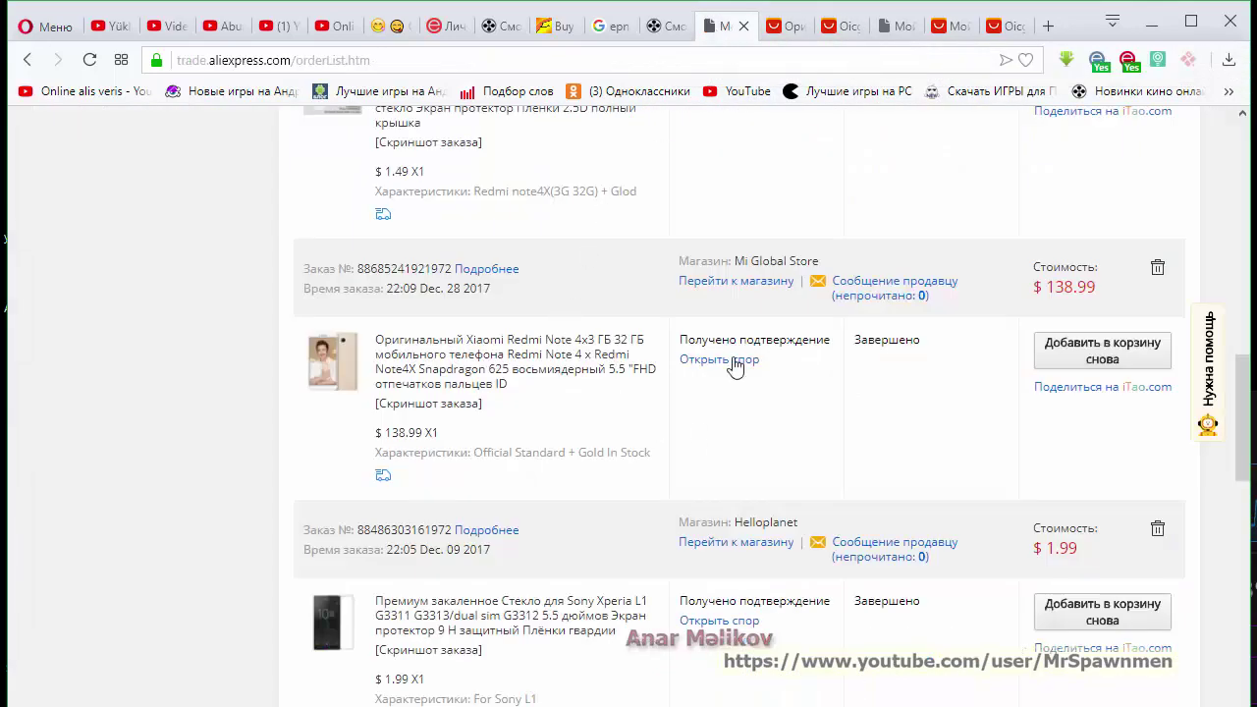
{"action": "left_click", "coordinate": [953, 26]}
{"action": "left_click", "coordinate": [996, 29]}
{"action": "left_click", "coordinate": [943, 27]}
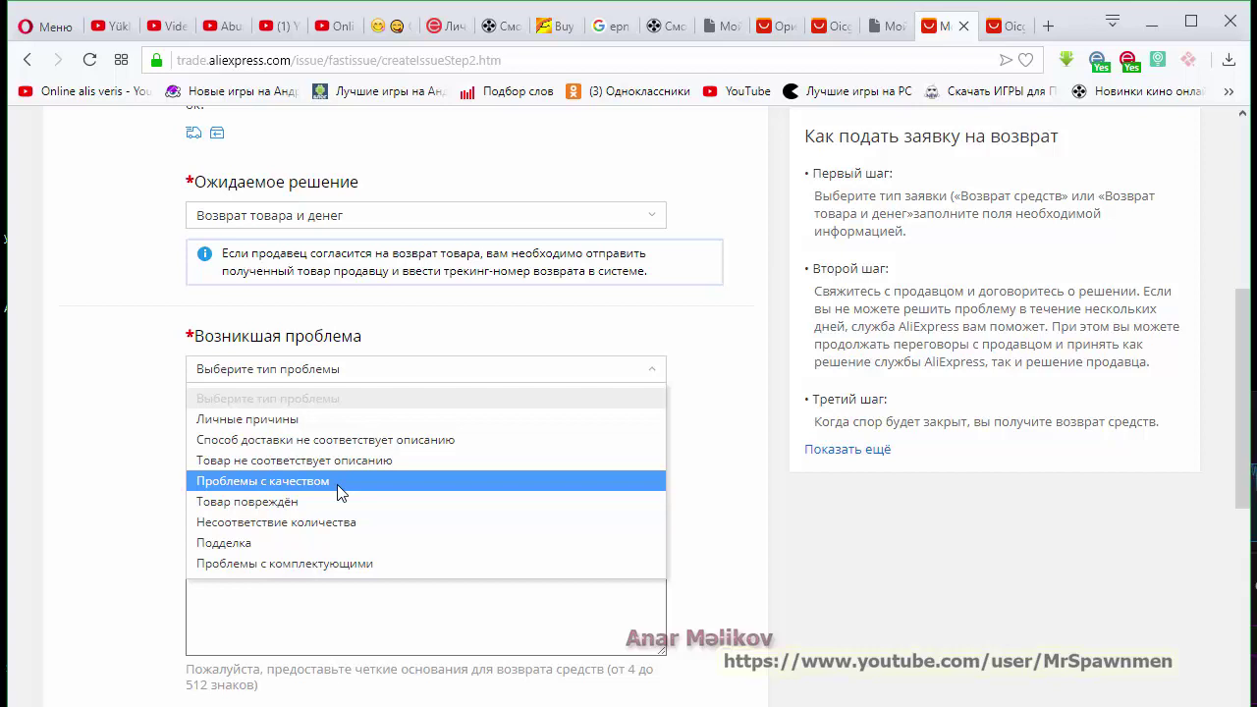
Step: Check the phone case order's shipment tracking details and go back to the dispute form
{"action": "left_click", "coordinate": [726, 30]}
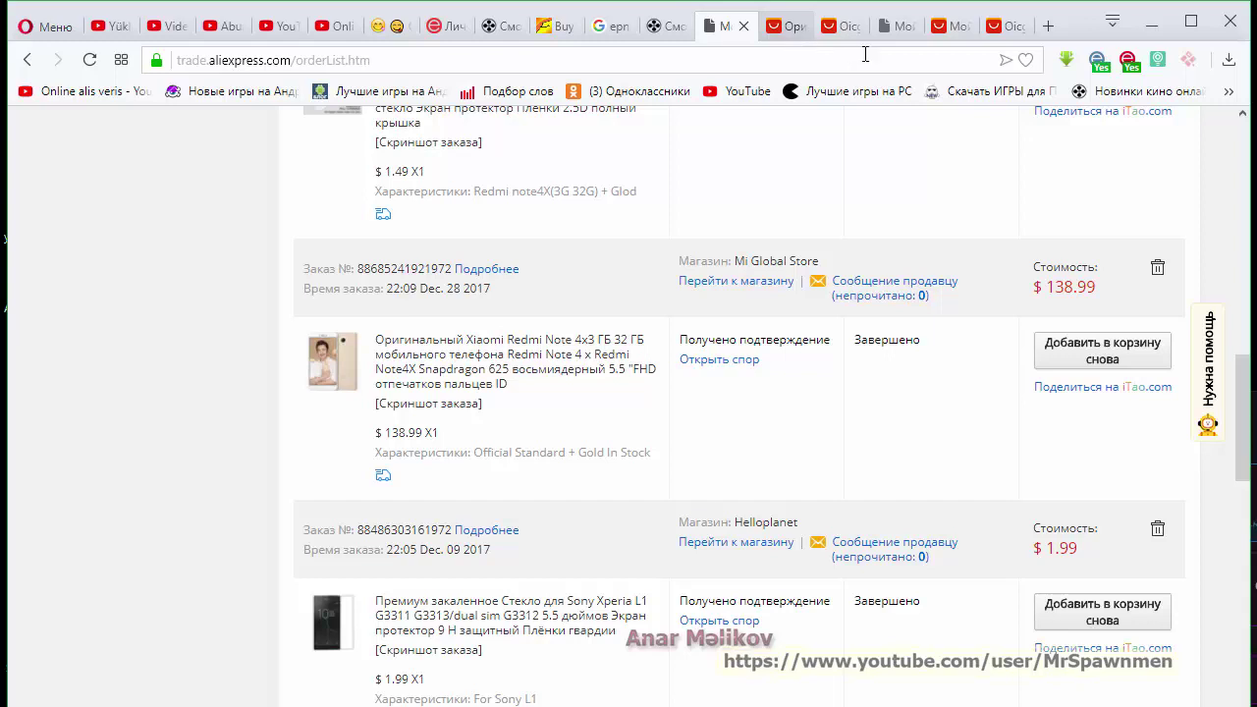
{"action": "left_click", "coordinate": [899, 36]}
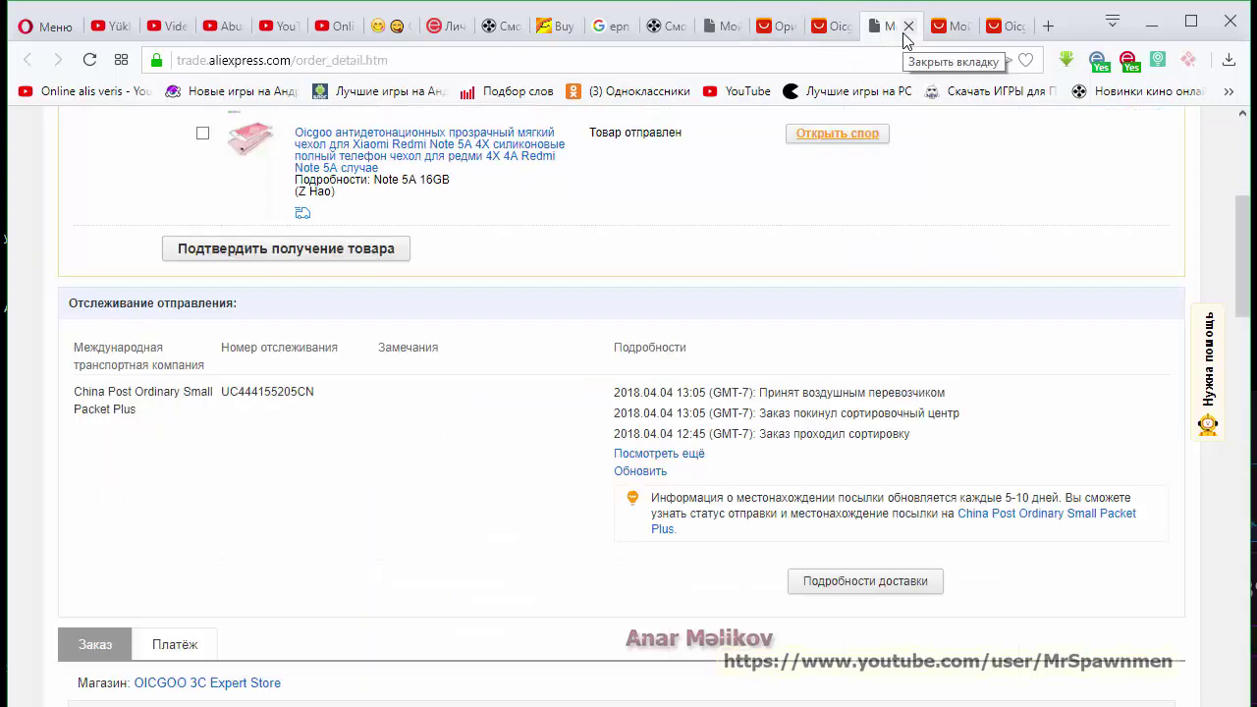
{"action": "left_click", "coordinate": [933, 41]}
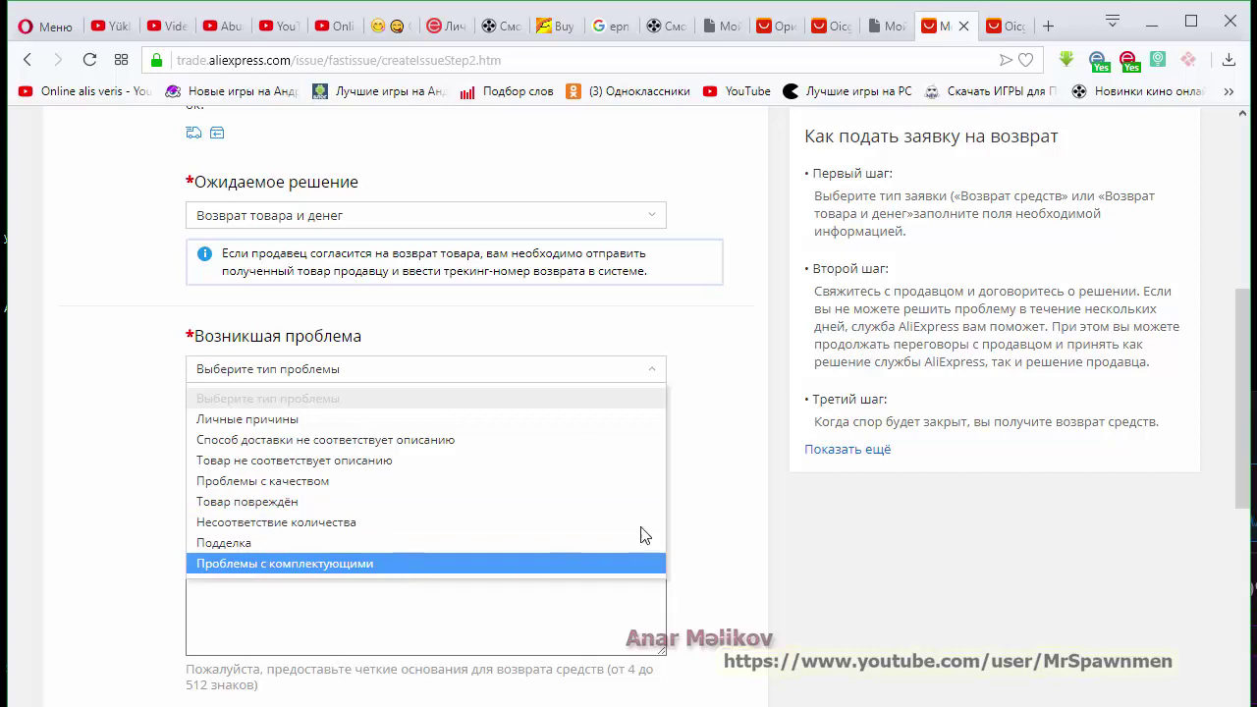
Step: Close the problem type list and examine the form's evidence requirements for uploading photos and a video
{"action": "left_click", "coordinate": [729, 501]}
{"action": "scroll", "coordinate": [729, 503], "scroll_direction": "down", "scroll_amount": 3}
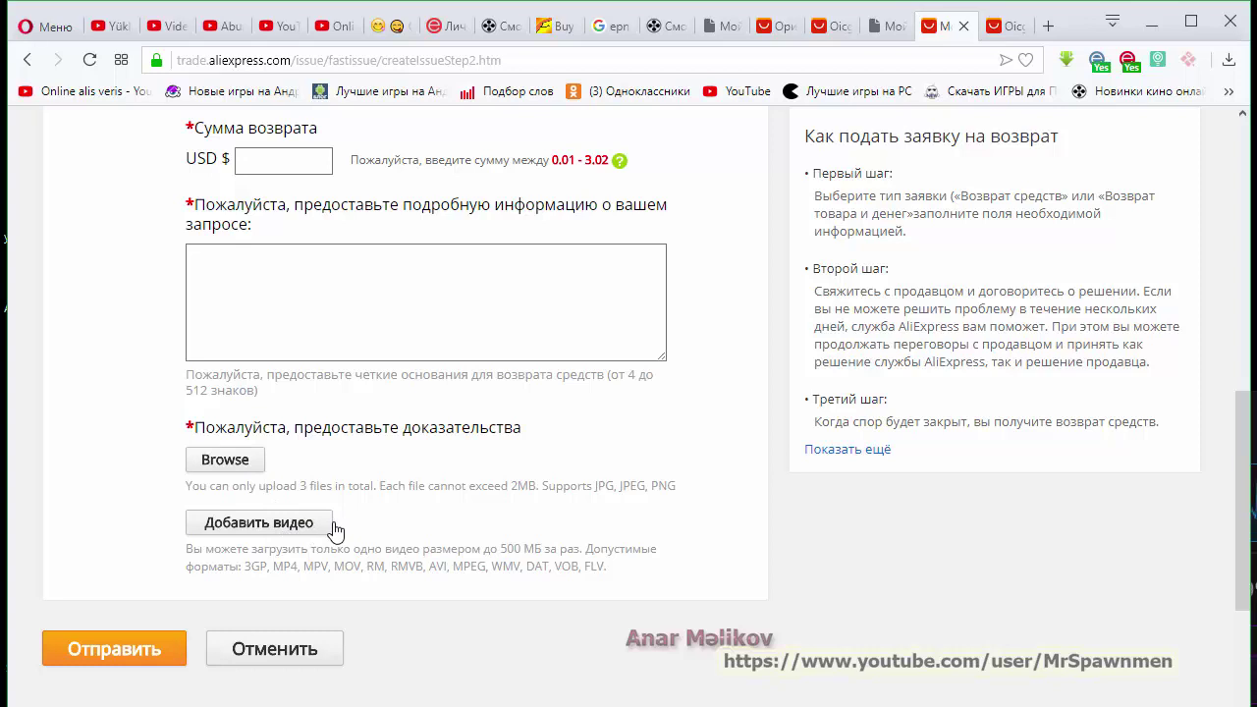
{"action": "scroll", "coordinate": [334, 530], "scroll_direction": "up", "scroll_amount": 3}
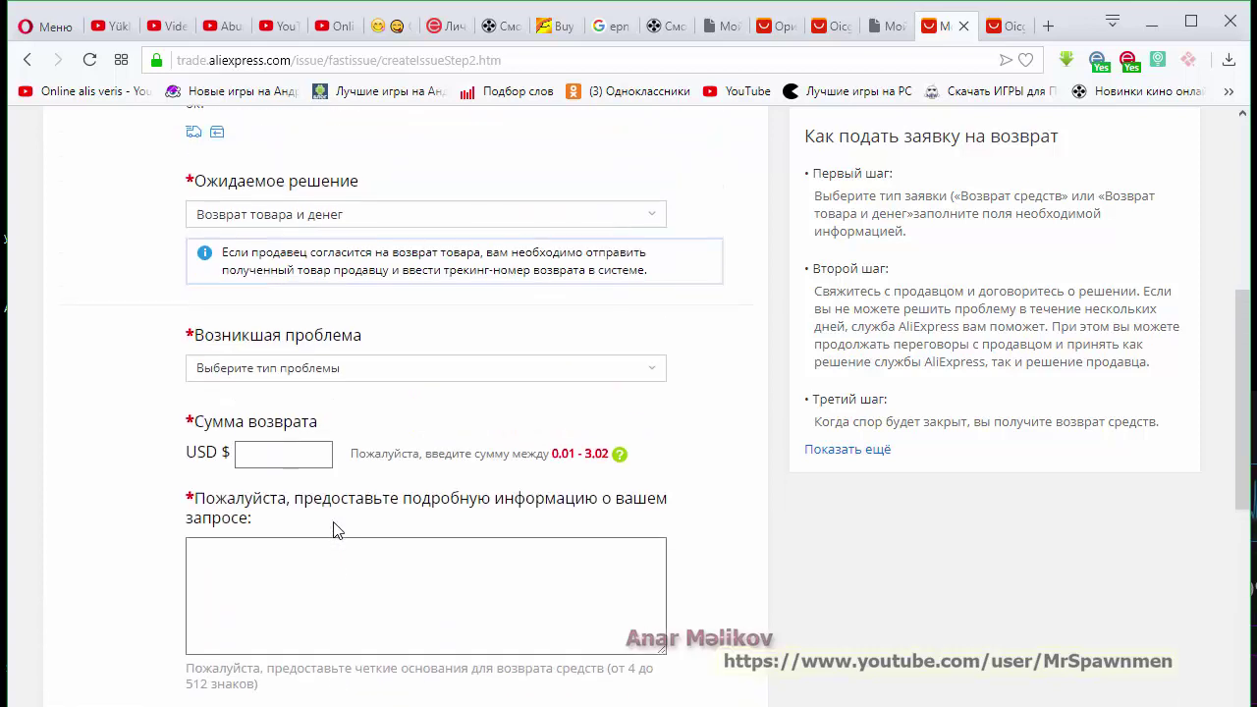
{"action": "scroll", "coordinate": [256, 527], "scroll_direction": "down", "scroll_amount": 2}
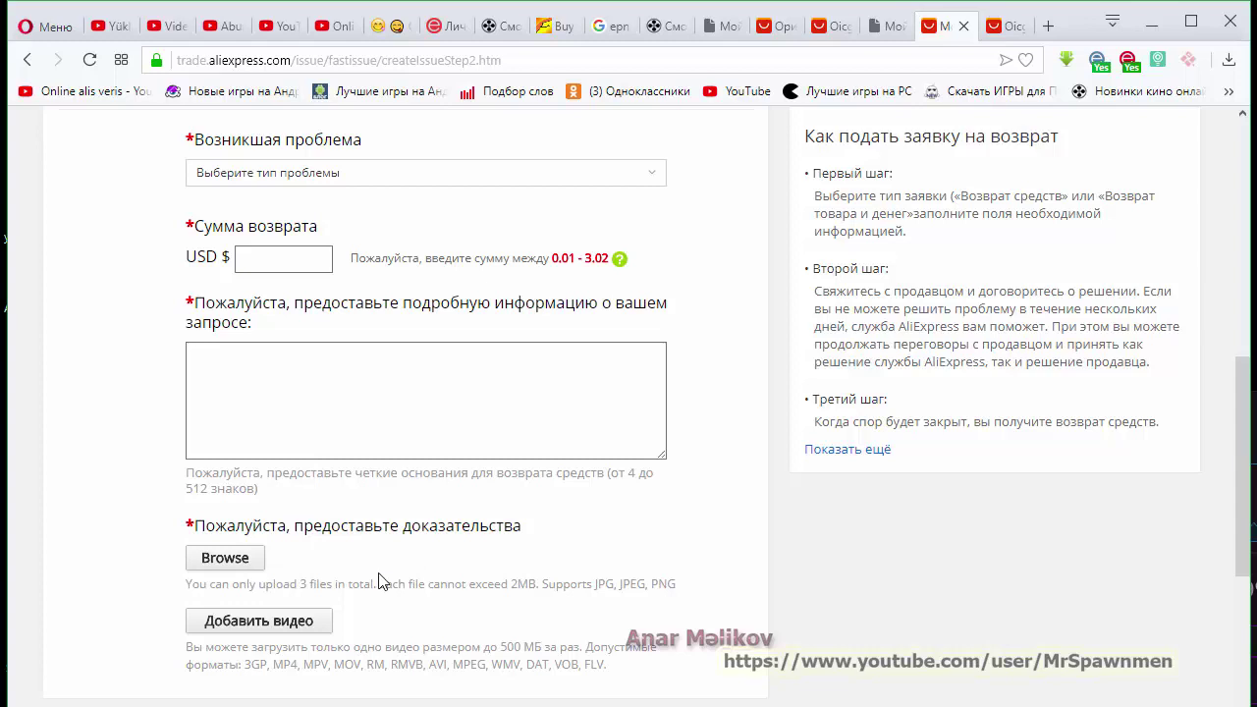
{"action": "scroll", "coordinate": [382, 582], "scroll_direction": "up", "scroll_amount": 3}
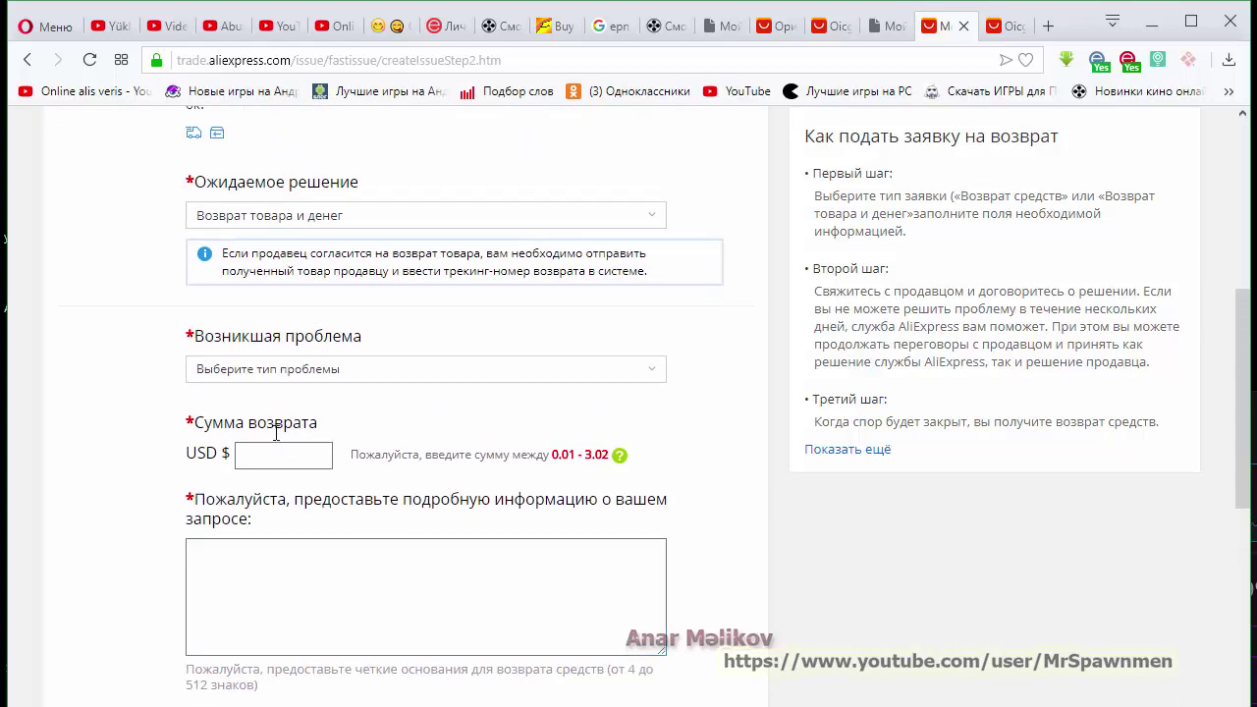
Step: Activate the refund amount field (Сумма возврата) and examine the permitted range beside it
{"action": "left_click", "coordinate": [296, 451]}
{"action": "left_click", "coordinate": [608, 481]}
{"action": "left_click", "coordinate": [318, 455]}
{"action": "left_click", "coordinate": [287, 452]}
Step: Review the problem types under Возникшая проблема once more and close the list without choosing one
{"action": "left_click", "coordinate": [523, 379]}
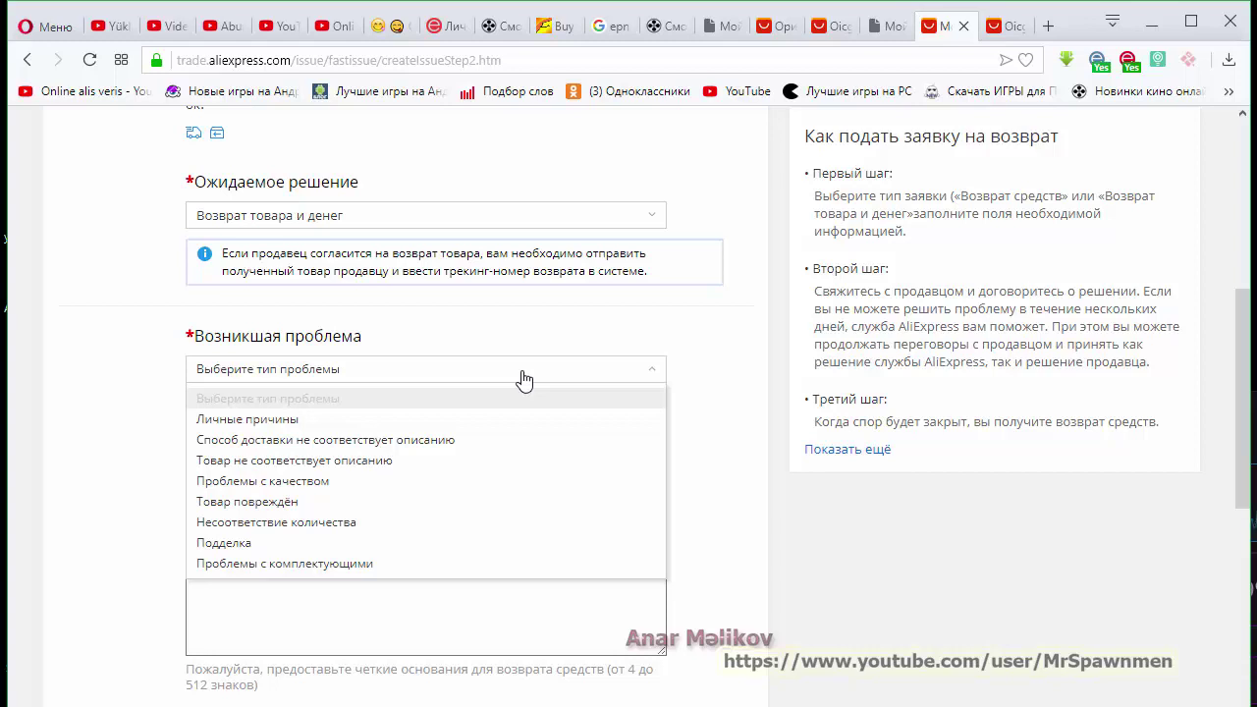
{"action": "left_click", "coordinate": [522, 379]}
{"action": "left_click", "coordinate": [525, 380]}
{"action": "left_click", "coordinate": [523, 380]}
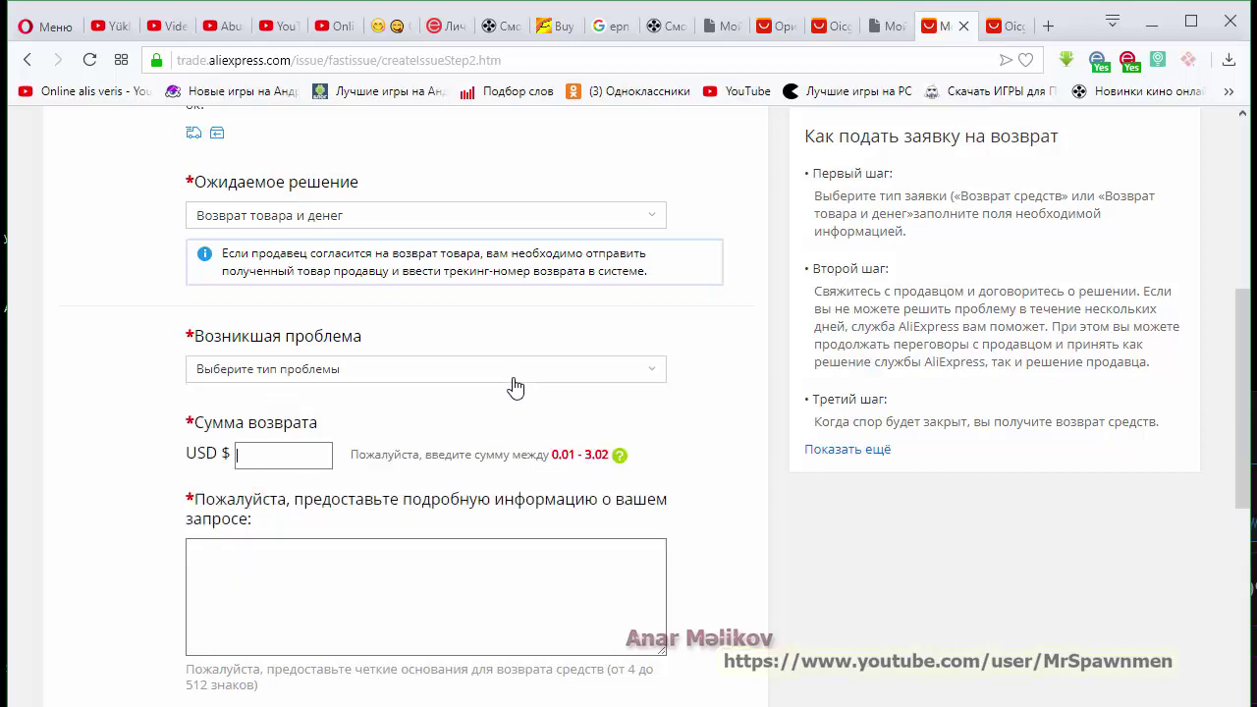
Step: Set the expected solution (Ожидаемое решение) to Только возврат средств and mark the item as received with Да
{"action": "left_click", "coordinate": [624, 213]}
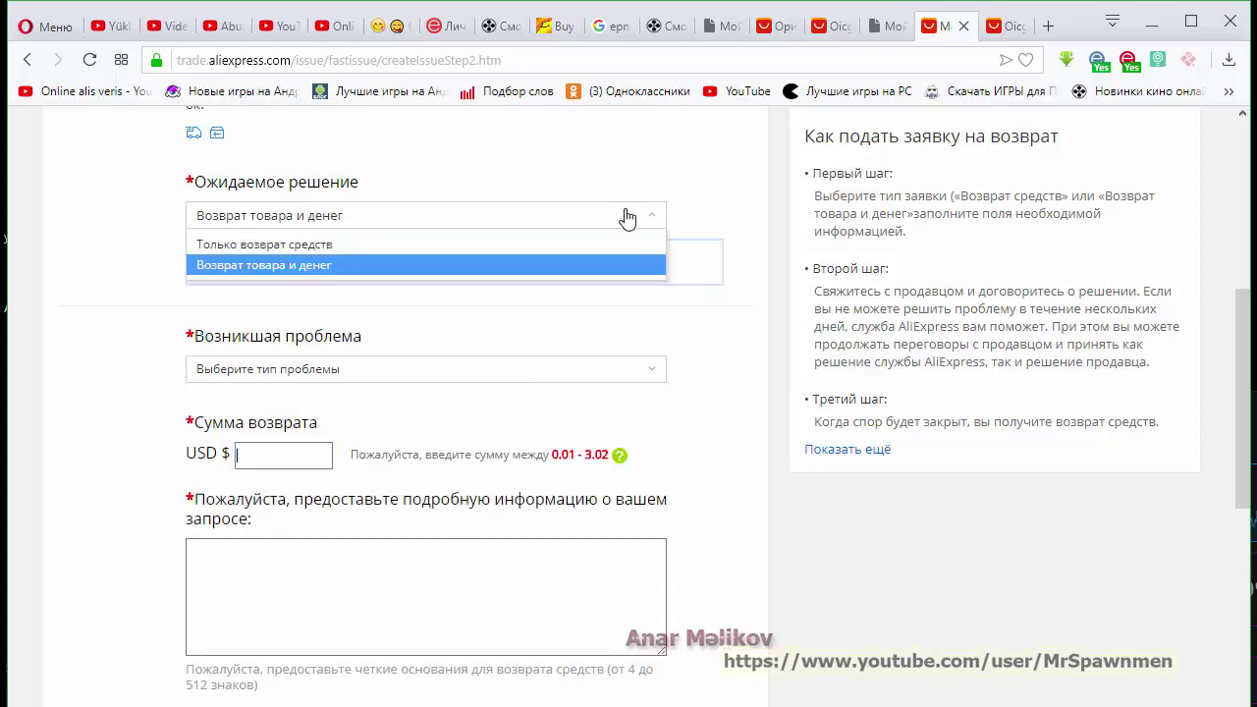
{"action": "left_click", "coordinate": [466, 242]}
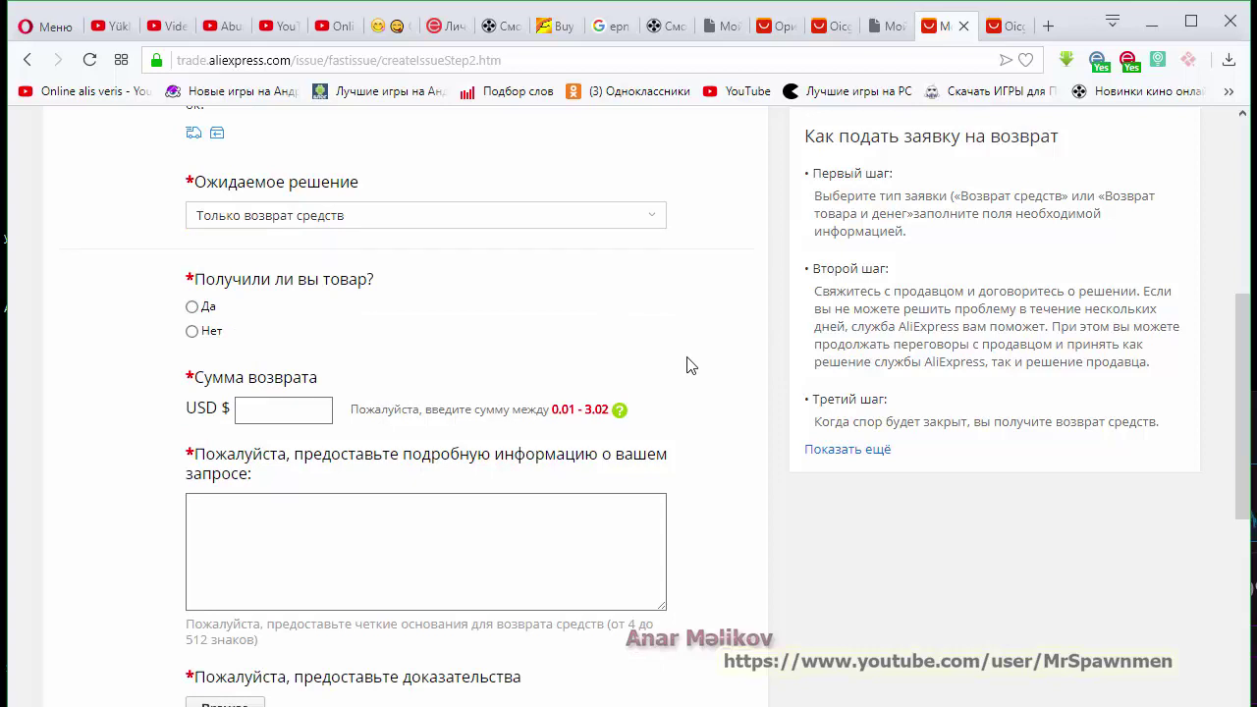
{"action": "left_click", "coordinate": [192, 307]}
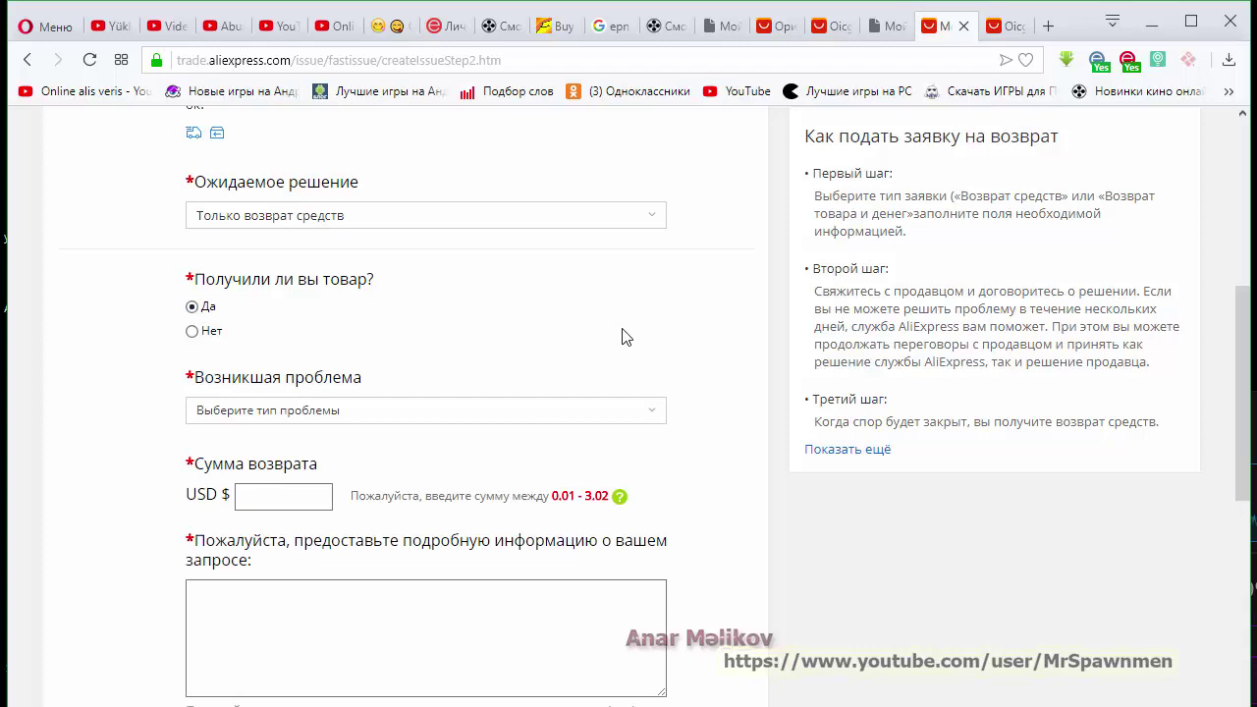
Step: Review the problem types for a received item and the expected solution options, leaving both lists without a new choice
{"action": "left_click", "coordinate": [648, 413]}
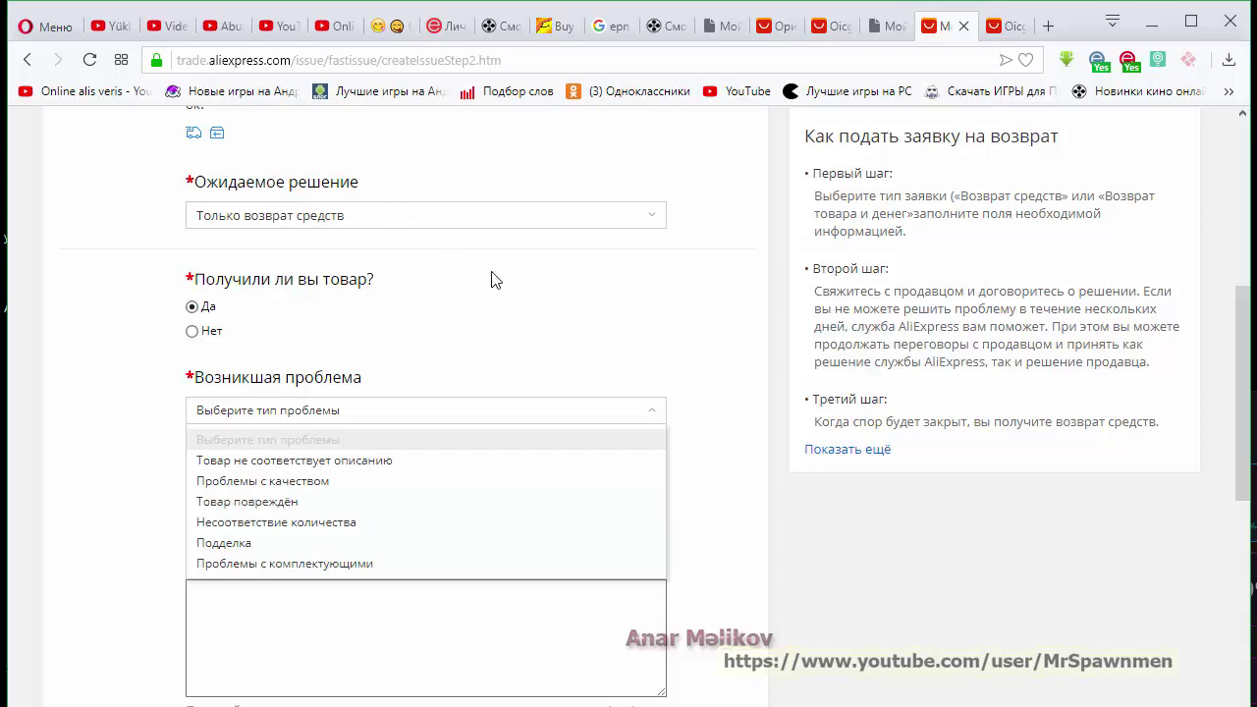
{"action": "left_click", "coordinate": [629, 220]}
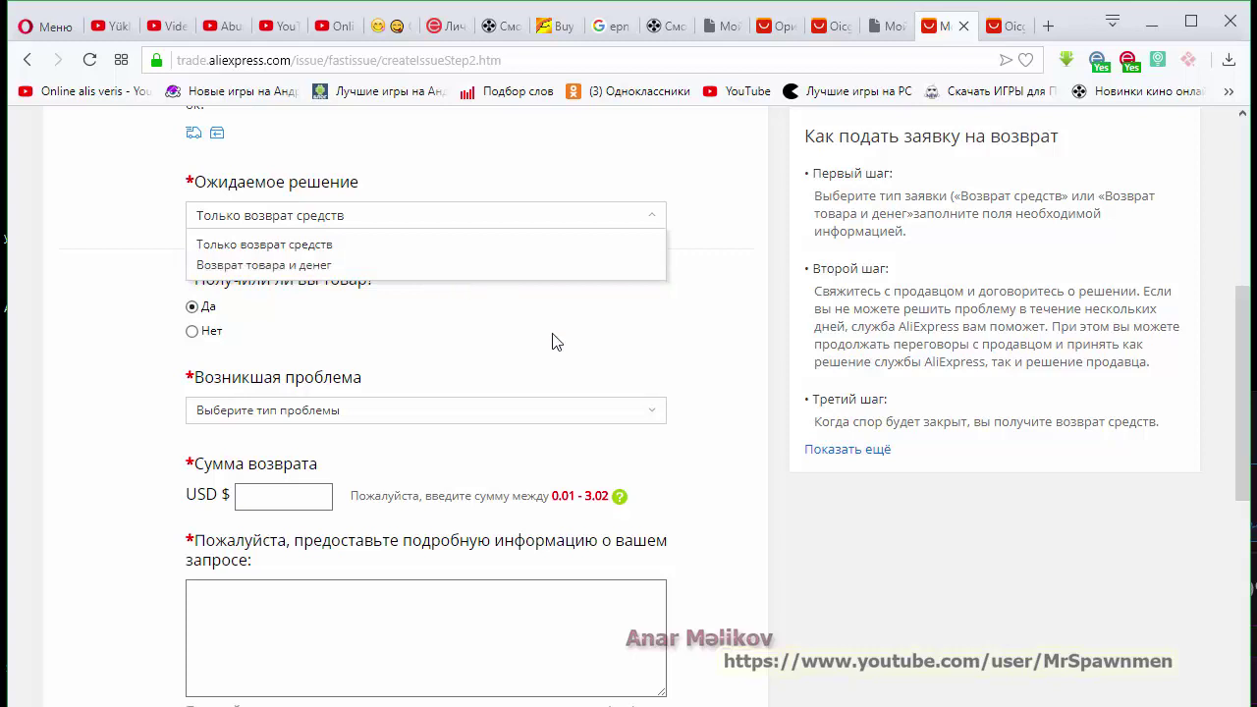
{"action": "left_click", "coordinate": [501, 310]}
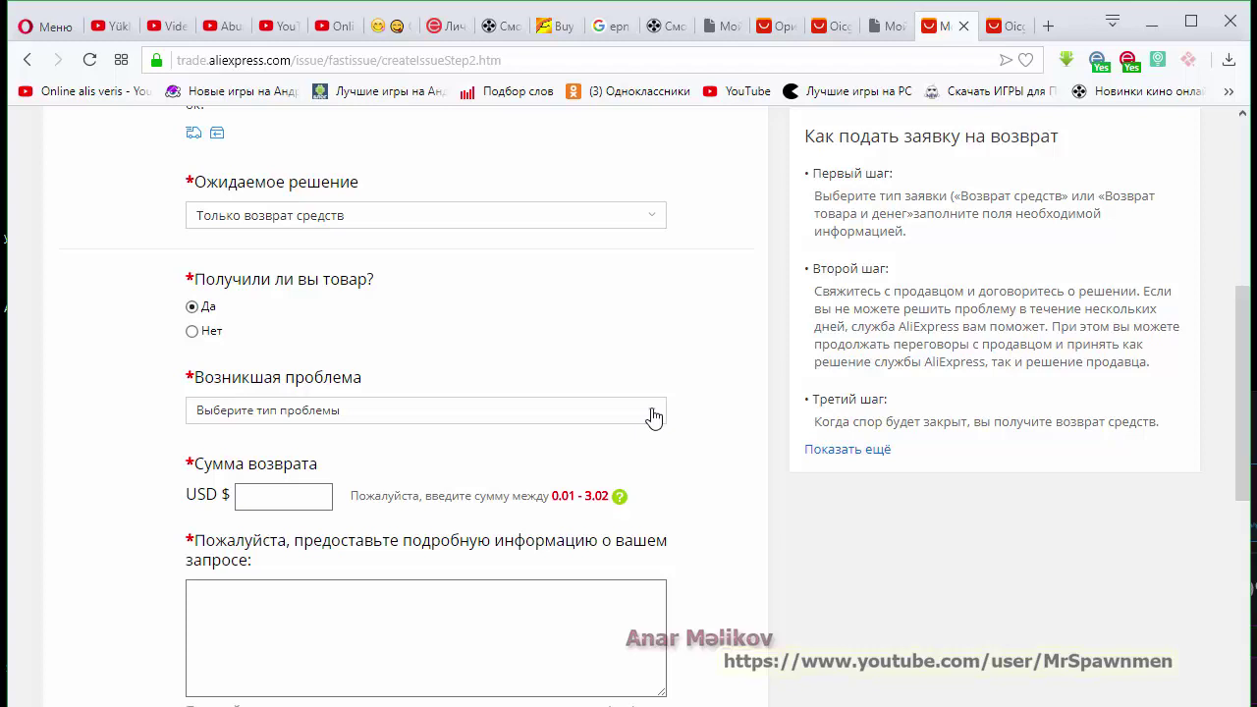
Step: Examine the request description and evidence upload sections, and return to the refund amount field (Сумма возврата)
{"action": "left_click", "coordinate": [523, 619]}
{"action": "scroll", "coordinate": [523, 620], "scroll_direction": "down", "scroll_amount": 2}
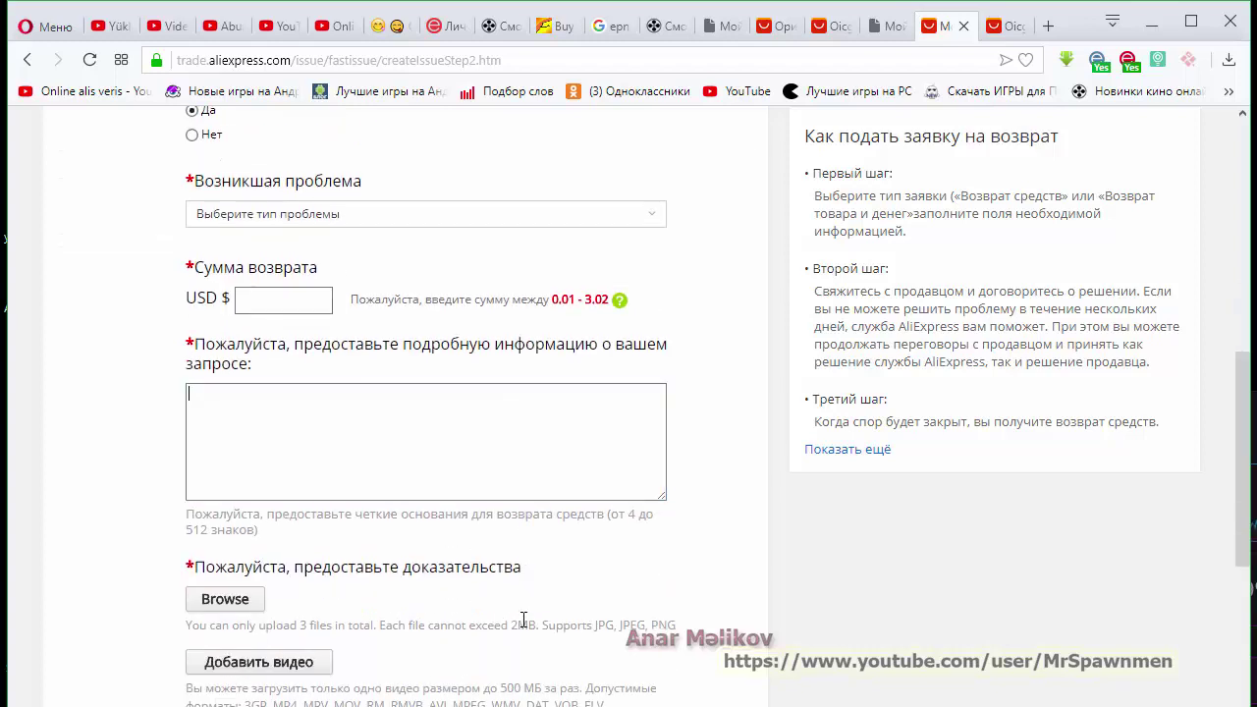
{"action": "scroll", "coordinate": [315, 663], "scroll_direction": "down", "scroll_amount": 2}
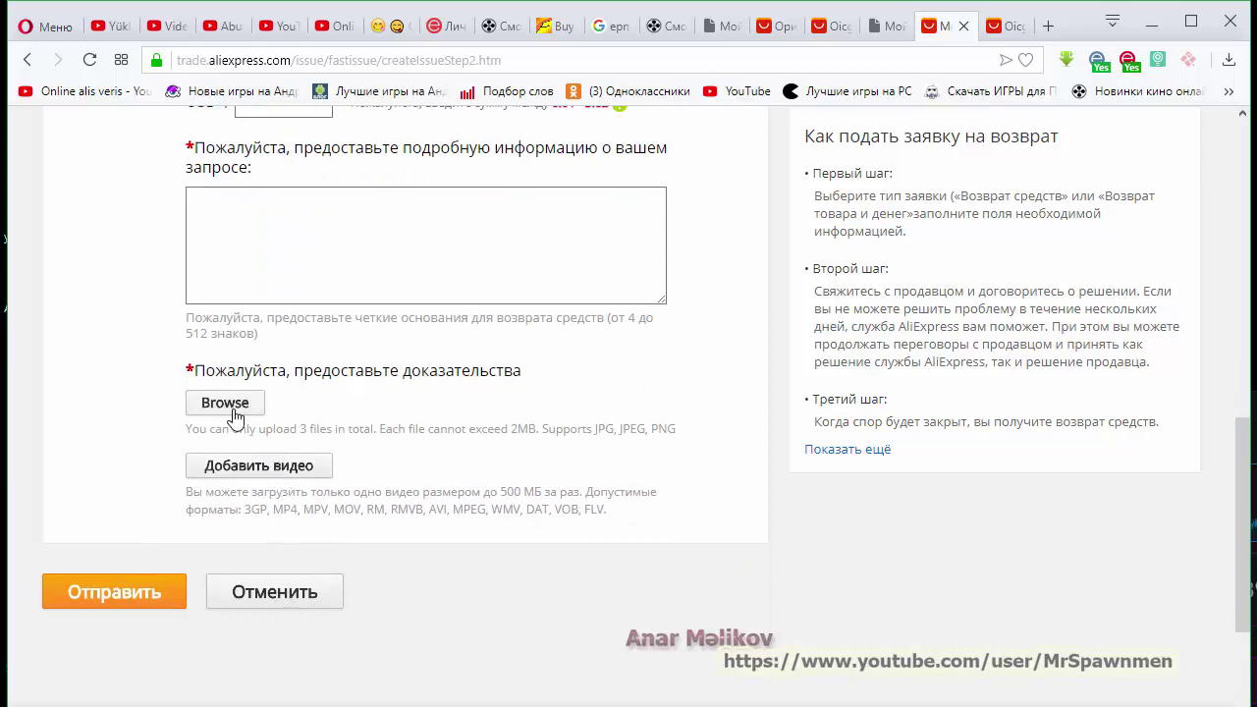
{"action": "scroll", "coordinate": [294, 432], "scroll_direction": "up", "scroll_amount": 3}
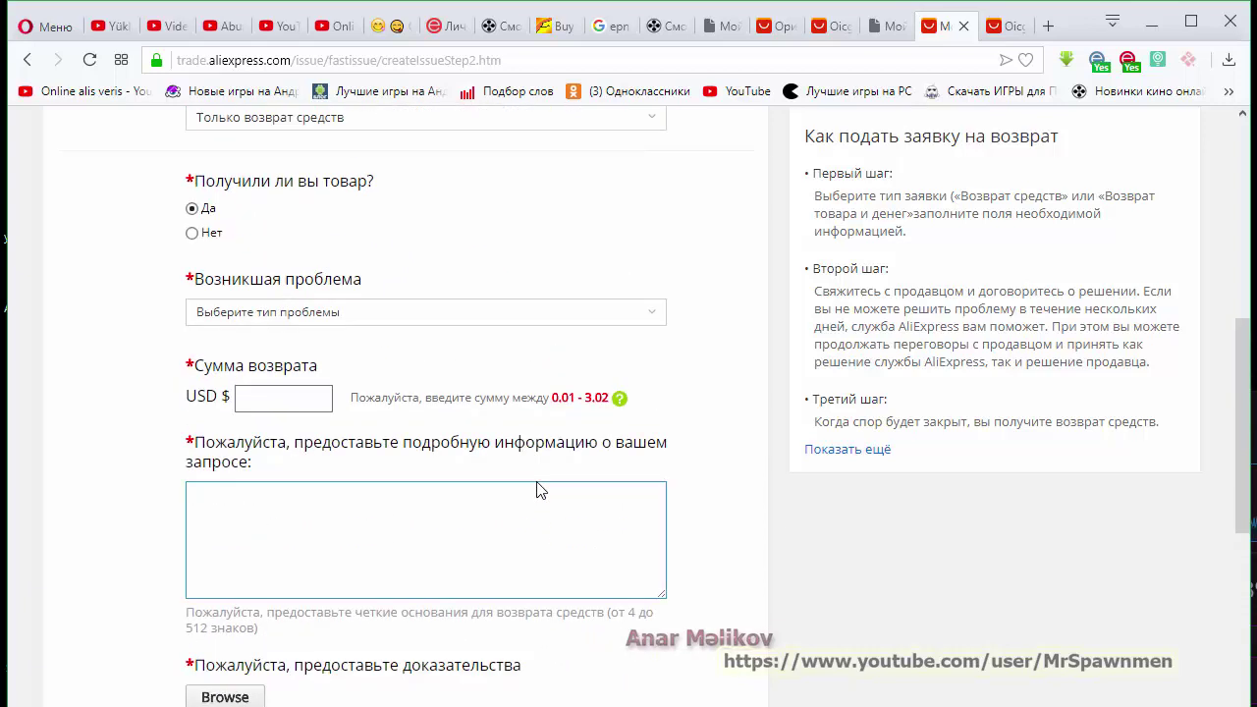
{"action": "left_click", "coordinate": [307, 404]}
Step: Consult the orders list with the purchased phone and accessories, revisiting the refund amount field in the dispute form
{"action": "left_click", "coordinate": [722, 29]}
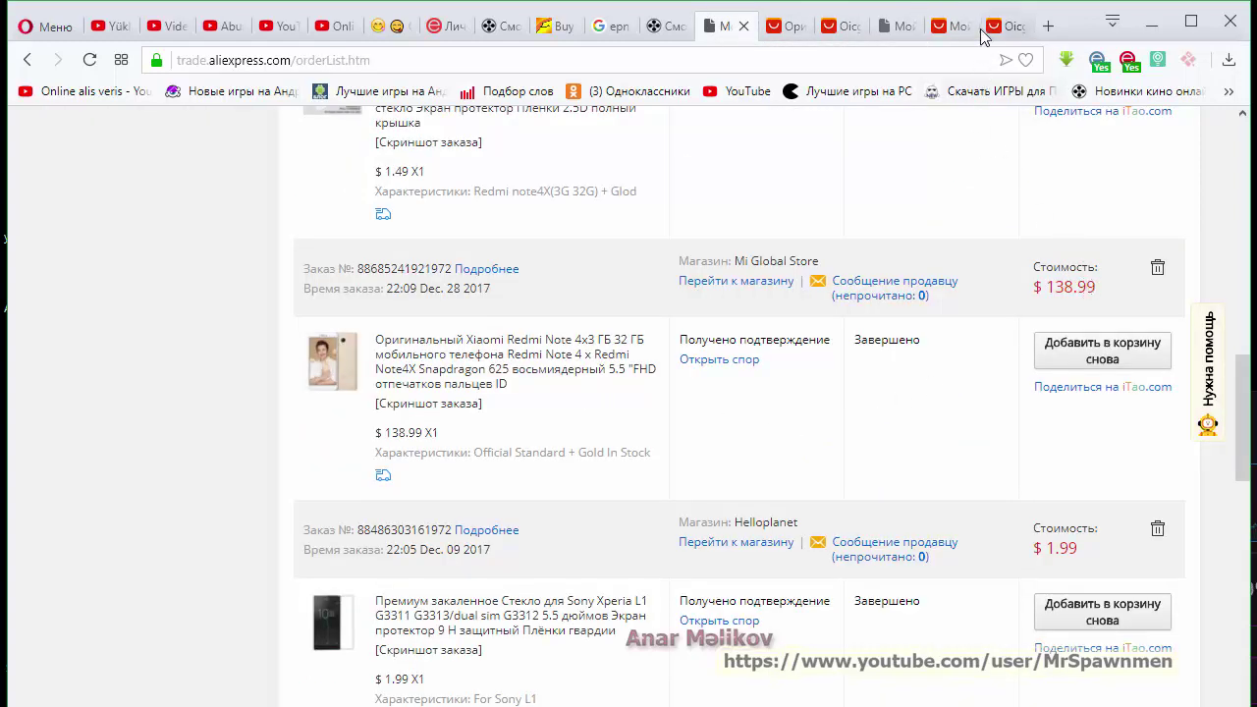
{"action": "left_click", "coordinate": [893, 31]}
{"action": "left_click", "coordinate": [945, 26]}
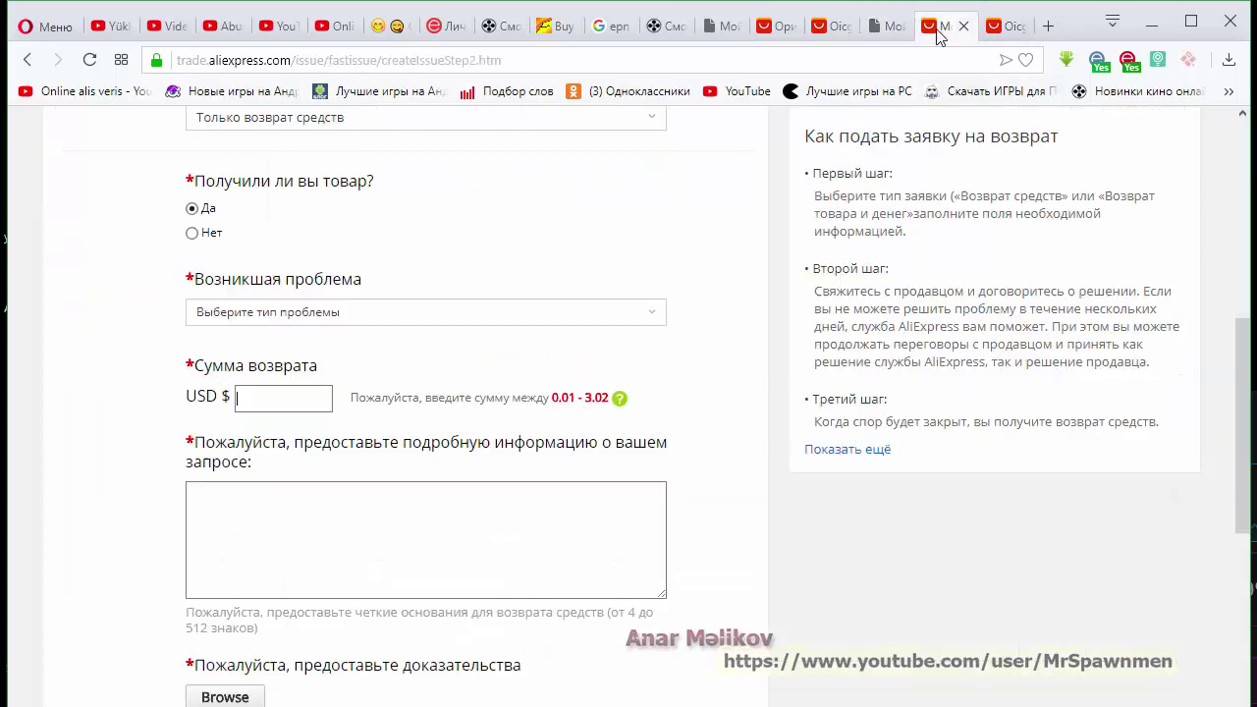
{"action": "left_click", "coordinate": [299, 404]}
{"action": "left_click", "coordinate": [723, 27]}
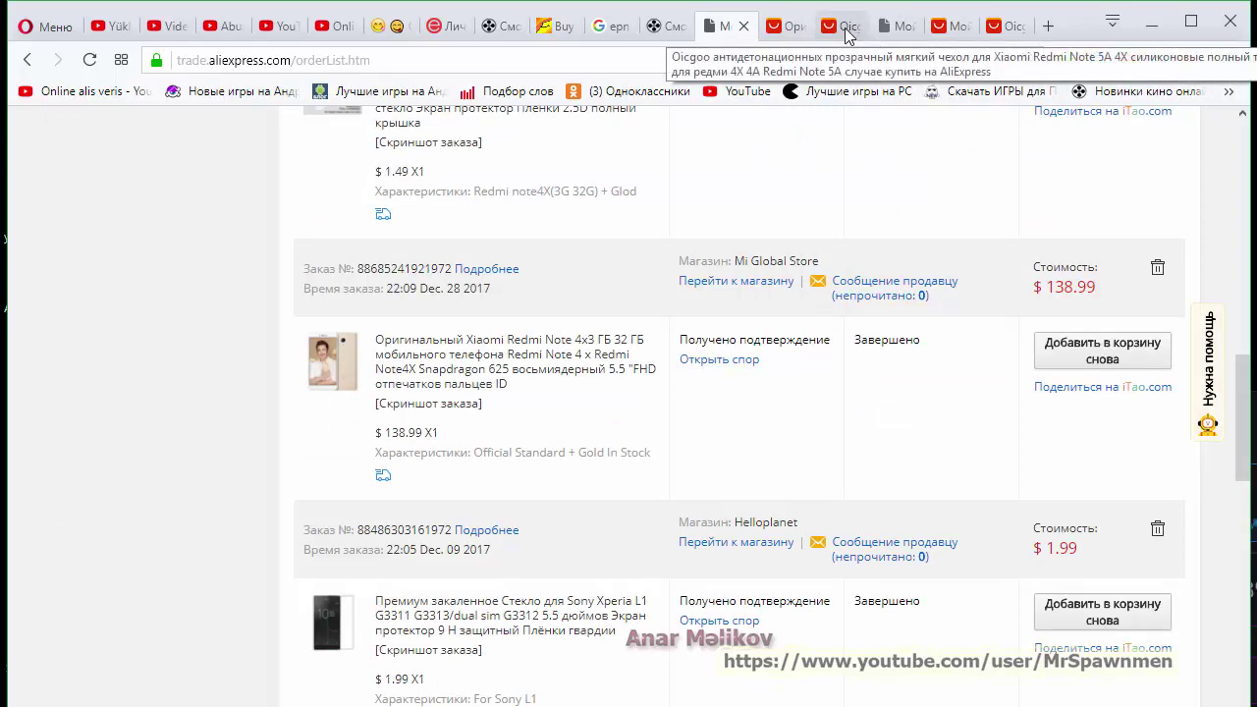
{"action": "left_click", "coordinate": [940, 34]}
Step: Examine the phone case order's details for its status, delivery reminder and tracking, and return to the dispute form
{"action": "left_click", "coordinate": [887, 29]}
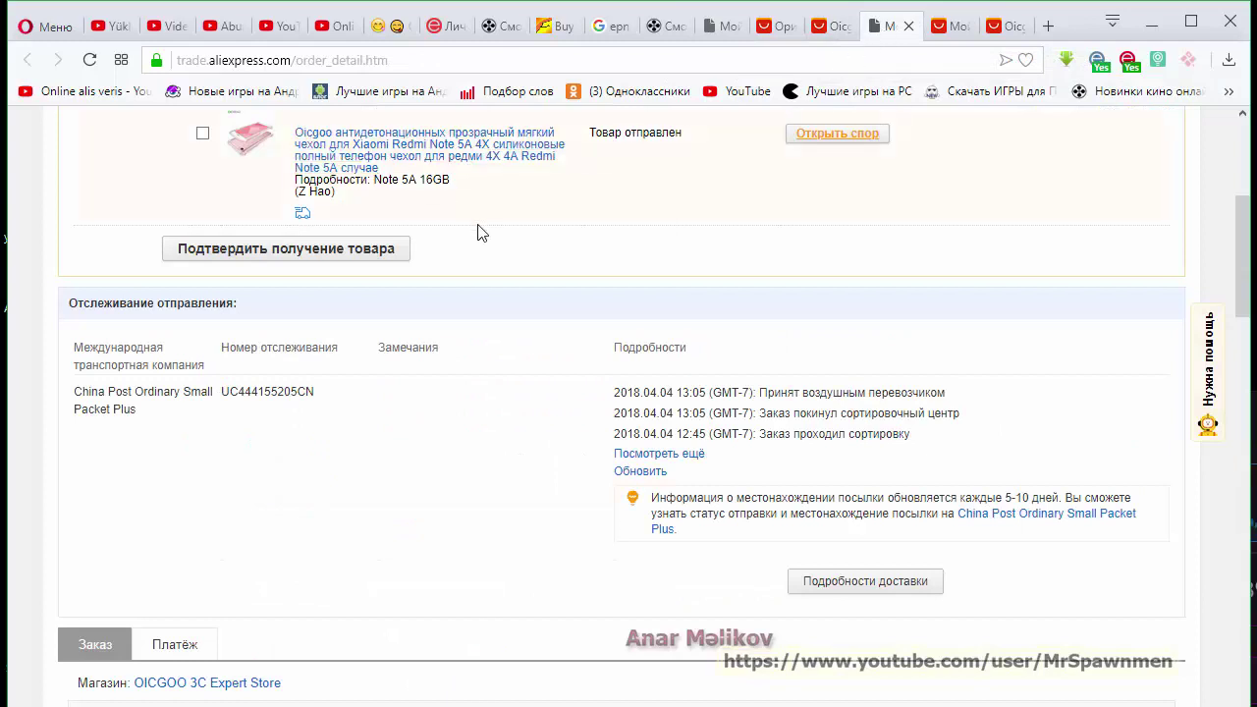
{"action": "scroll", "coordinate": [481, 232], "scroll_direction": "up", "scroll_amount": 2}
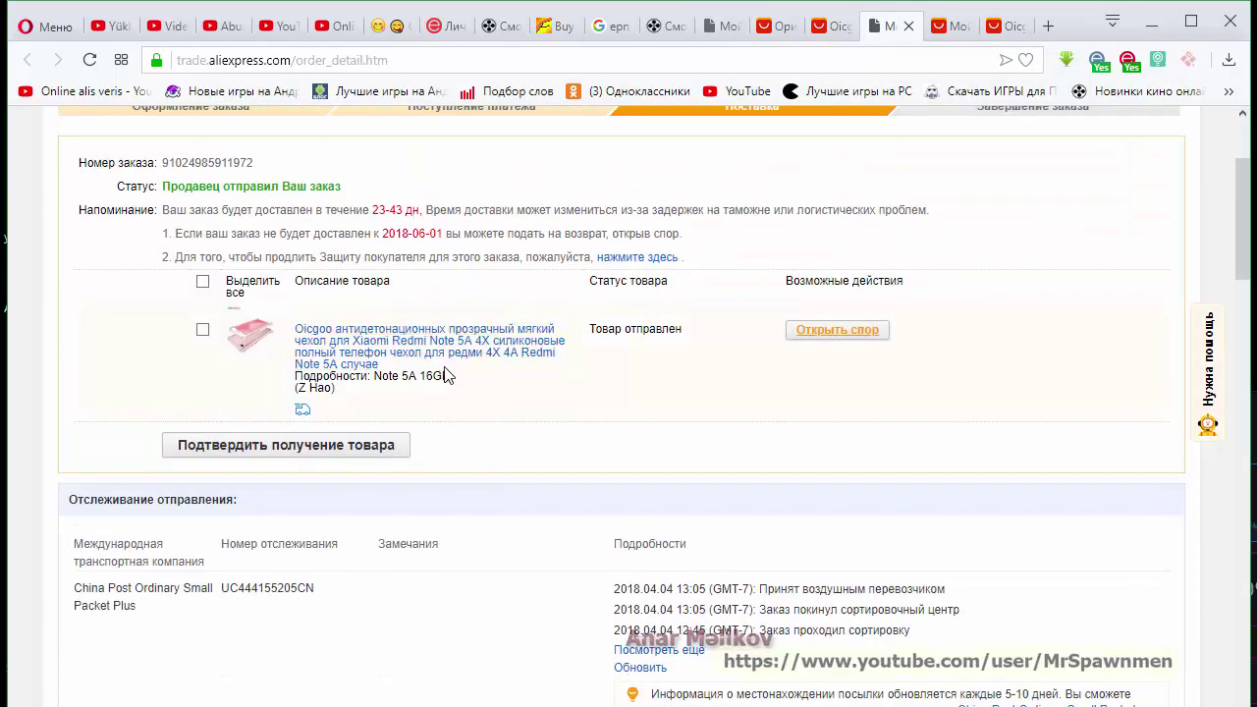
{"action": "scroll", "coordinate": [566, 422], "scroll_direction": "down", "scroll_amount": 1}
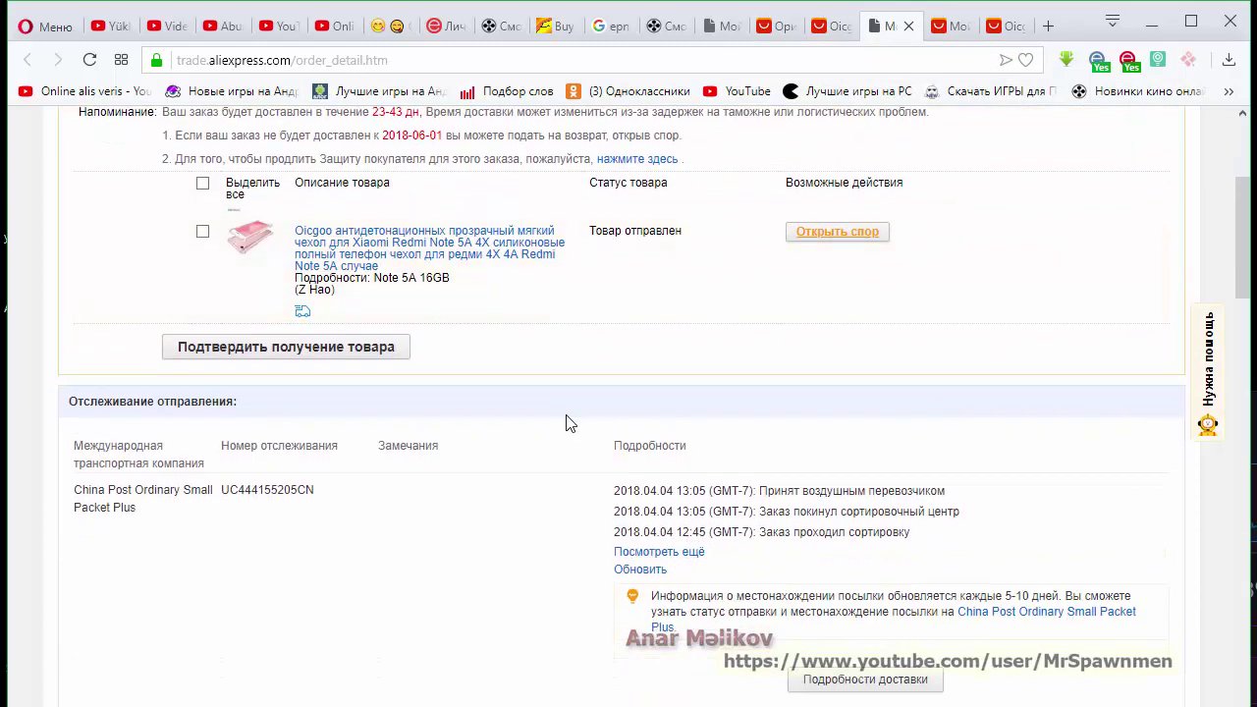
{"action": "scroll", "coordinate": [566, 422], "scroll_direction": "up", "scroll_amount": 2}
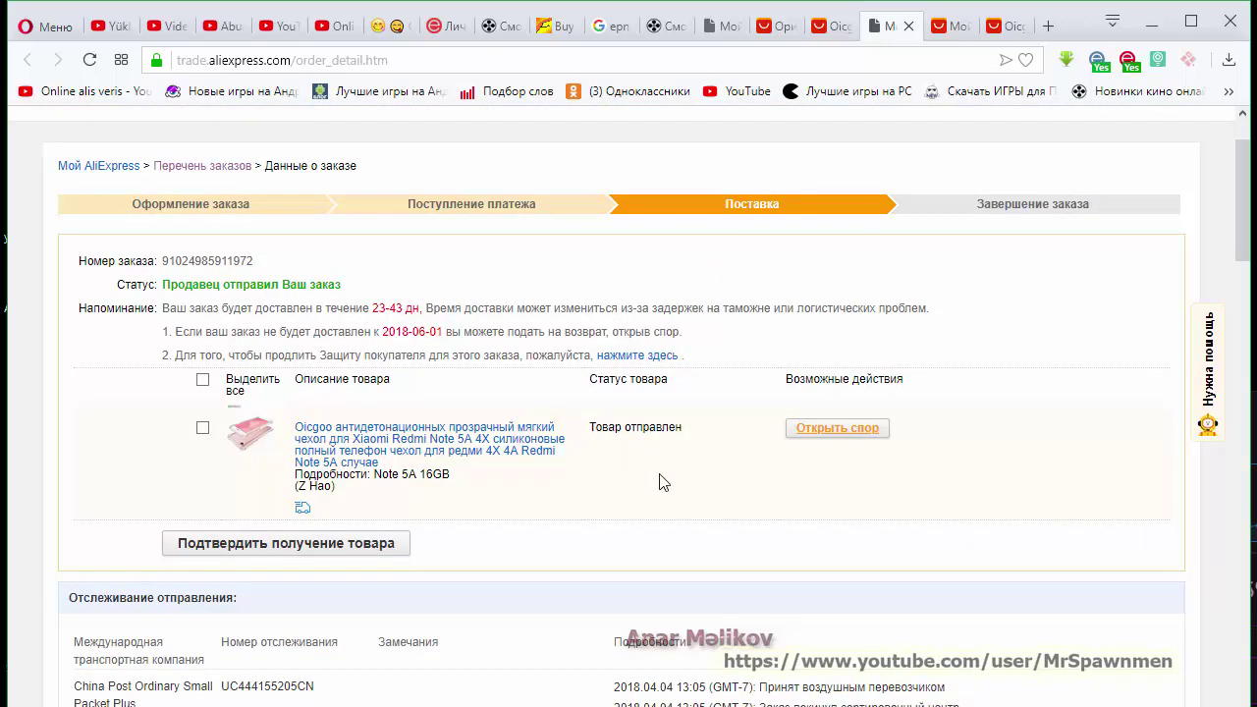
{"action": "left_click", "coordinate": [938, 32]}
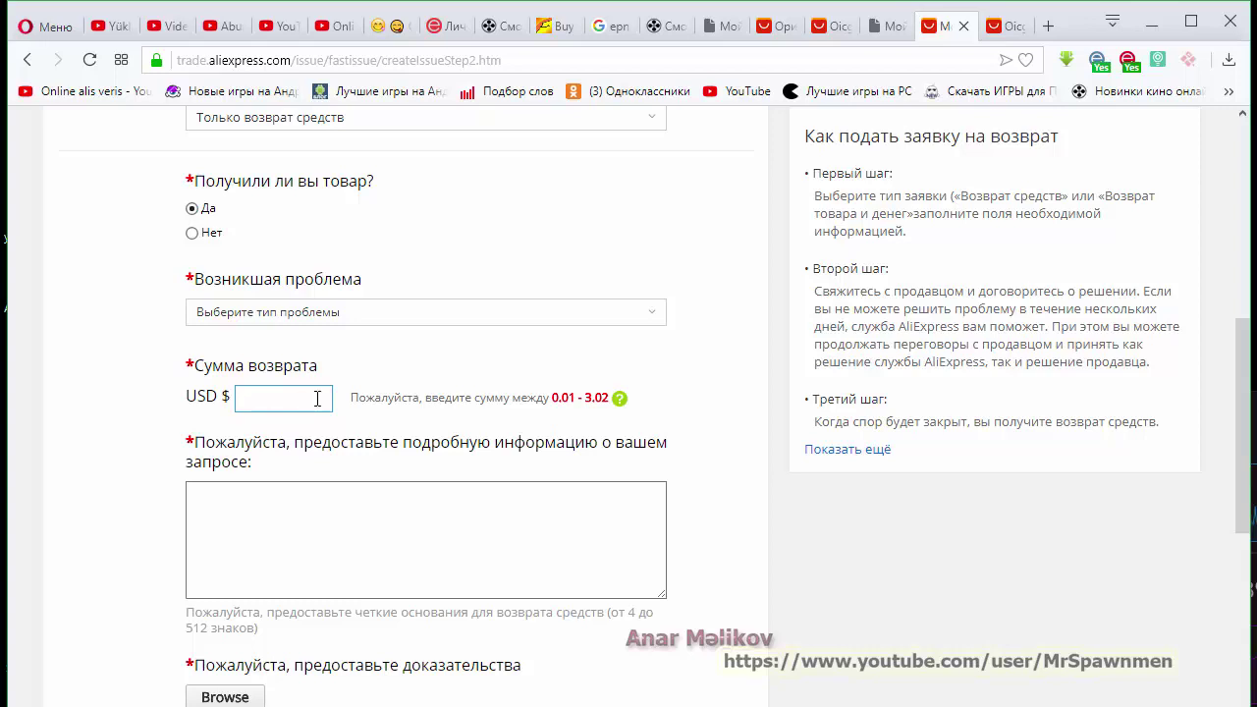
Step: Review the problem types under Возникшая проблема, close the list without choosing, and activate the refund amount field
{"action": "left_click", "coordinate": [499, 321]}
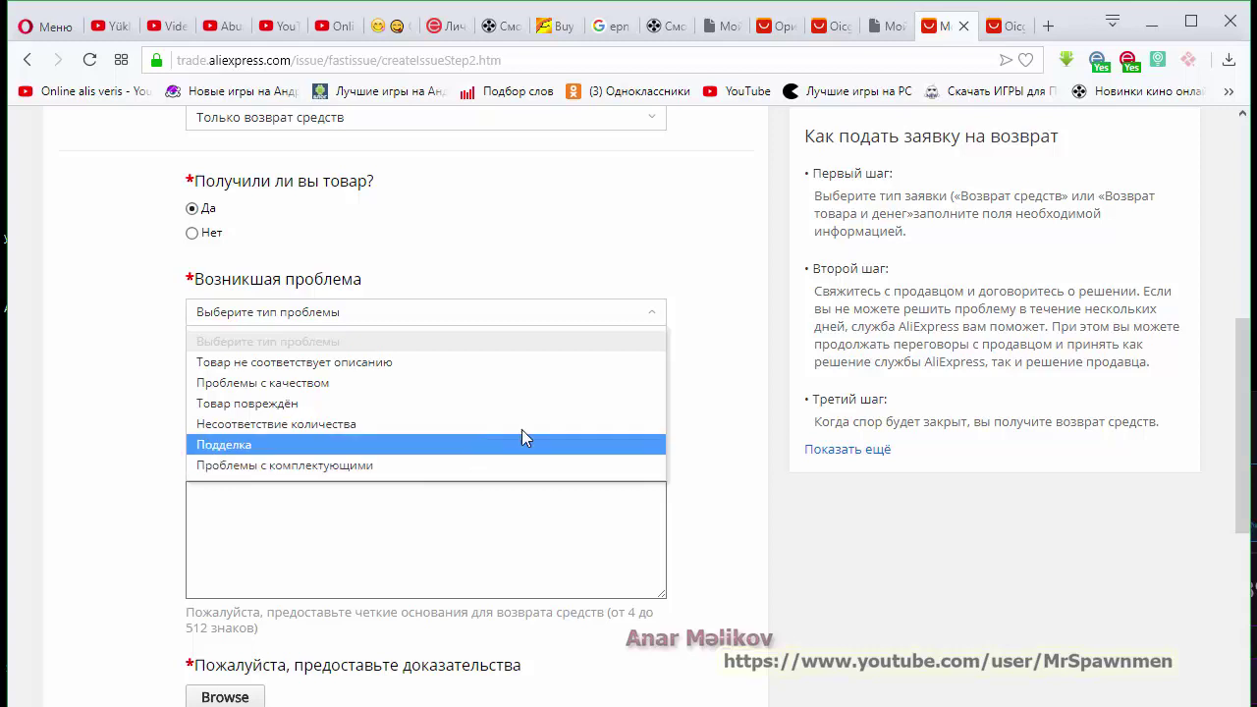
{"action": "left_click", "coordinate": [720, 392]}
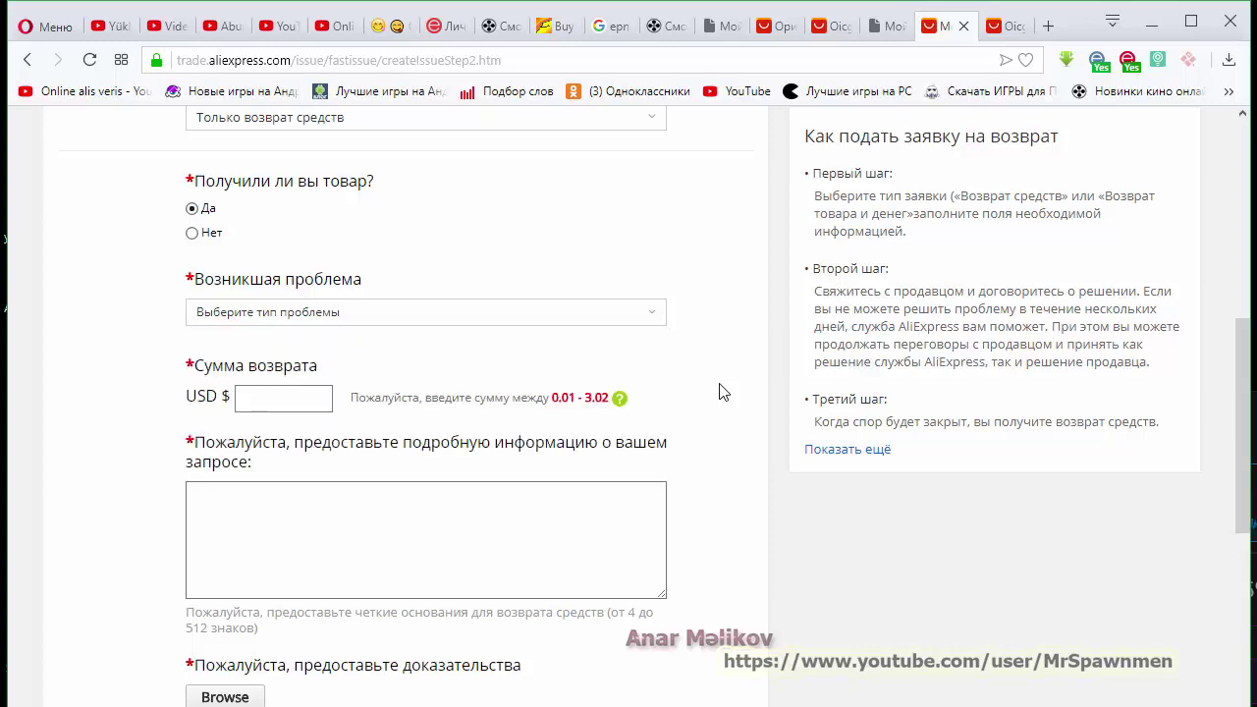
{"action": "left_click", "coordinate": [292, 395]}
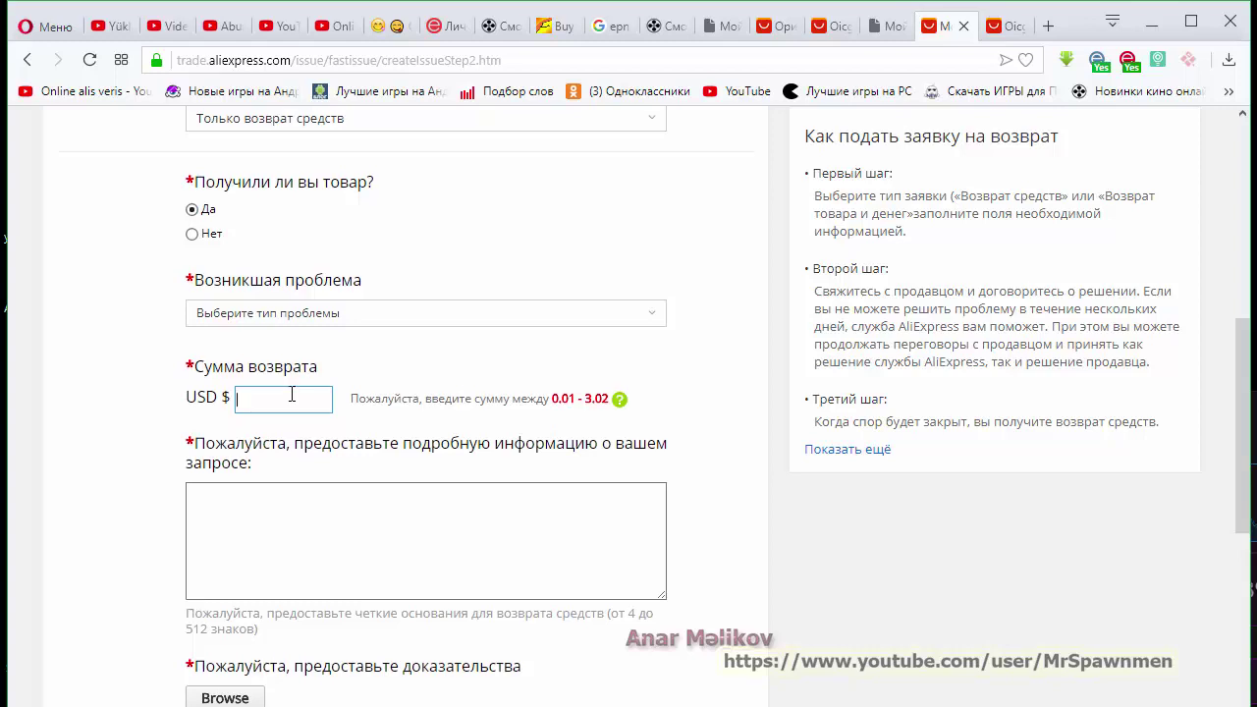
Step: Look over the dispute form's fields and change the answer to Получили ли вы товар? to Нет
{"action": "scroll", "coordinate": [291, 393], "scroll_direction": "up", "scroll_amount": 2}
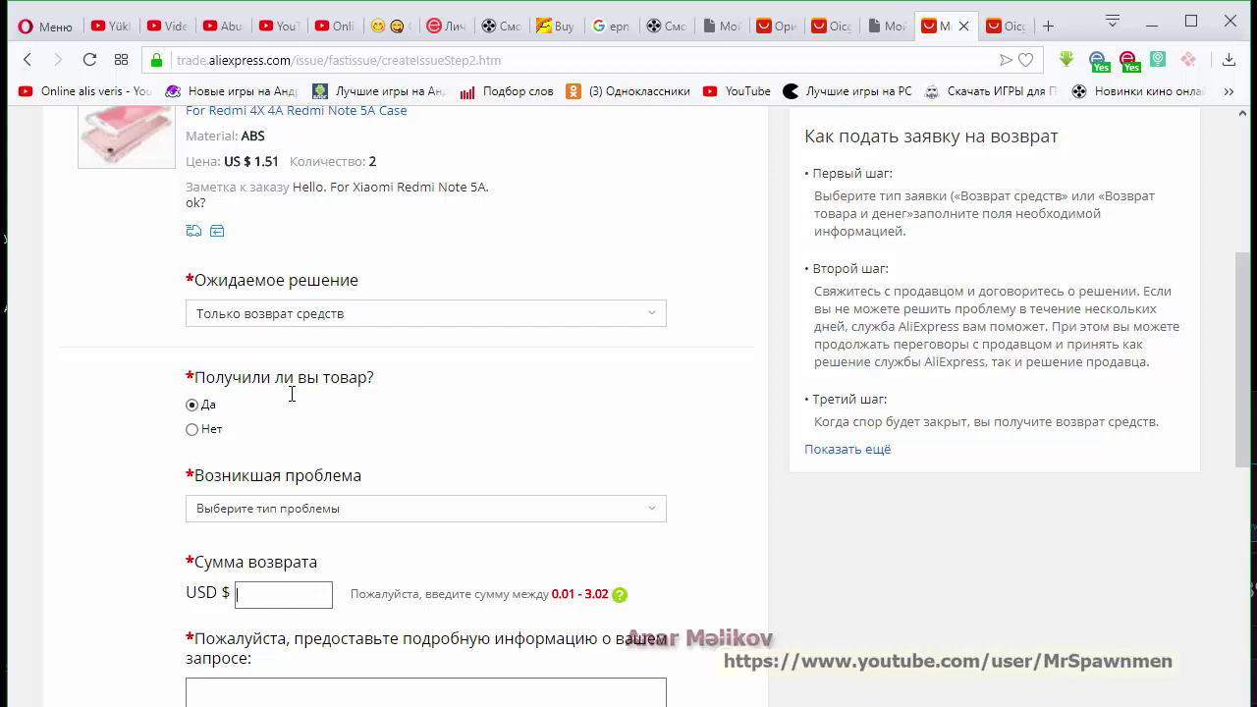
{"action": "scroll", "coordinate": [292, 394], "scroll_direction": "down", "scroll_amount": 2}
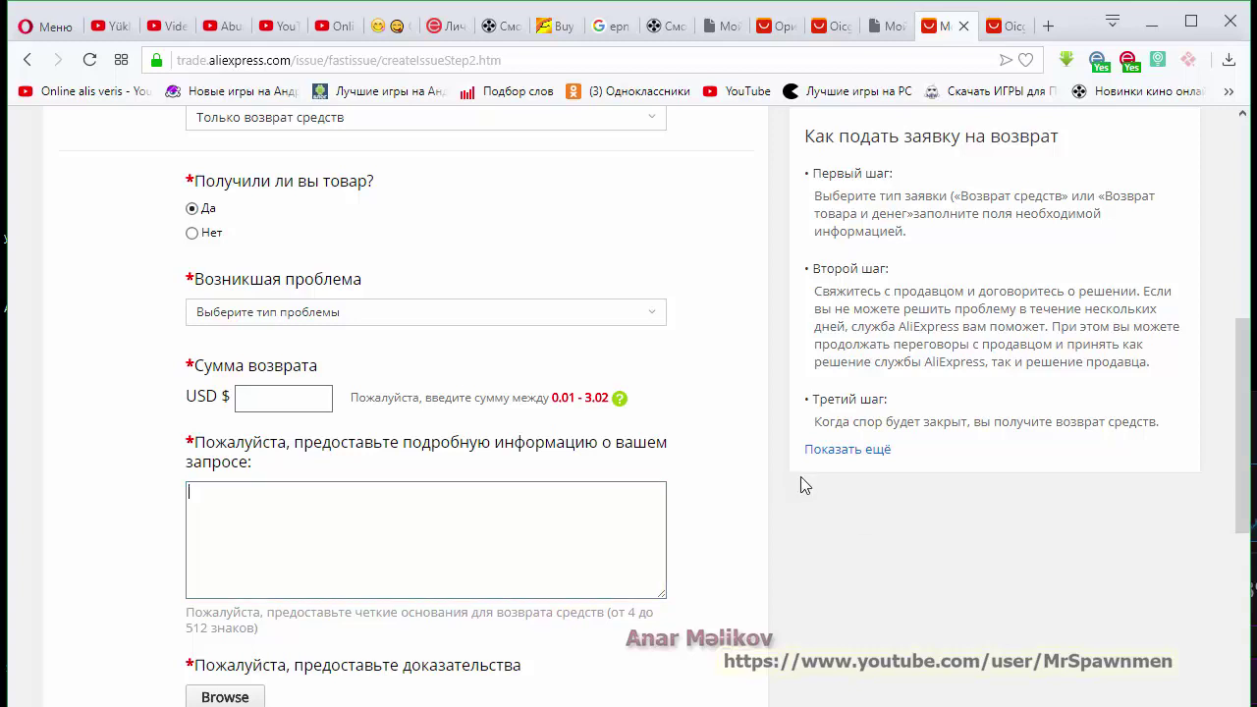
{"action": "scroll", "coordinate": [704, 561], "scroll_direction": "down", "scroll_amount": 5}
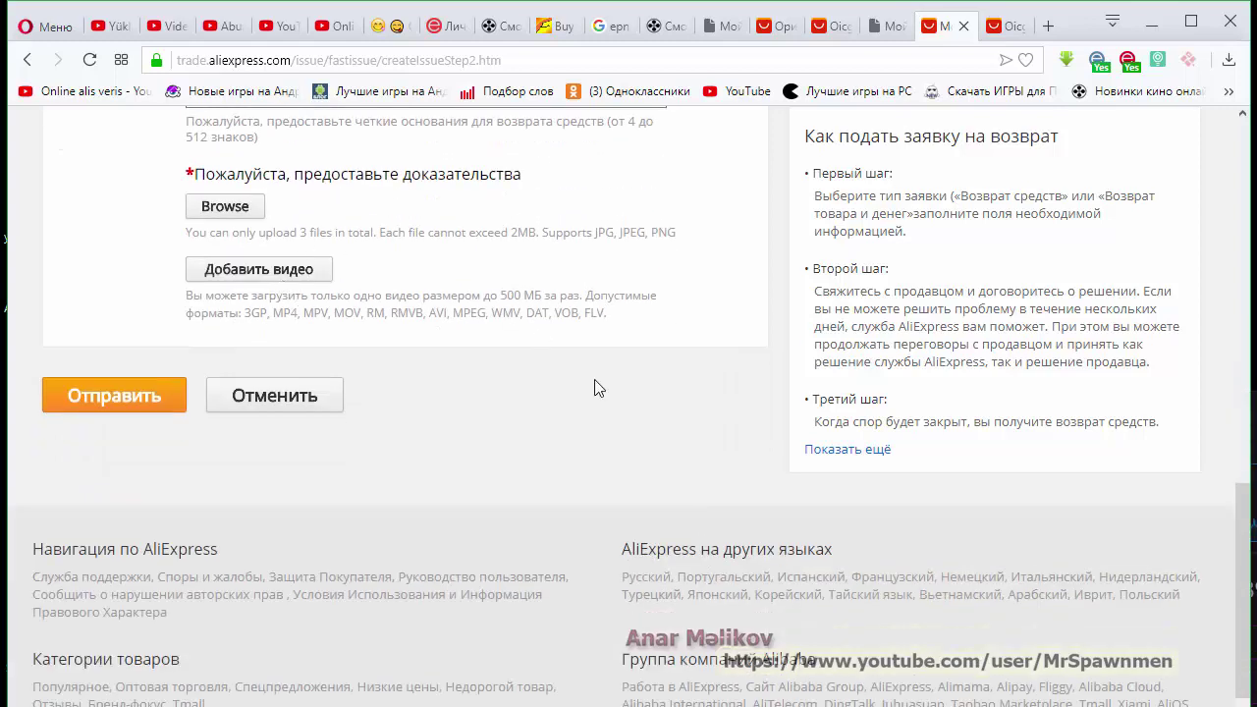
{"action": "scroll", "coordinate": [491, 363], "scroll_direction": "up", "scroll_amount": 1}
{"action": "scroll", "coordinate": [710, 432], "scroll_direction": "up", "scroll_amount": 4}
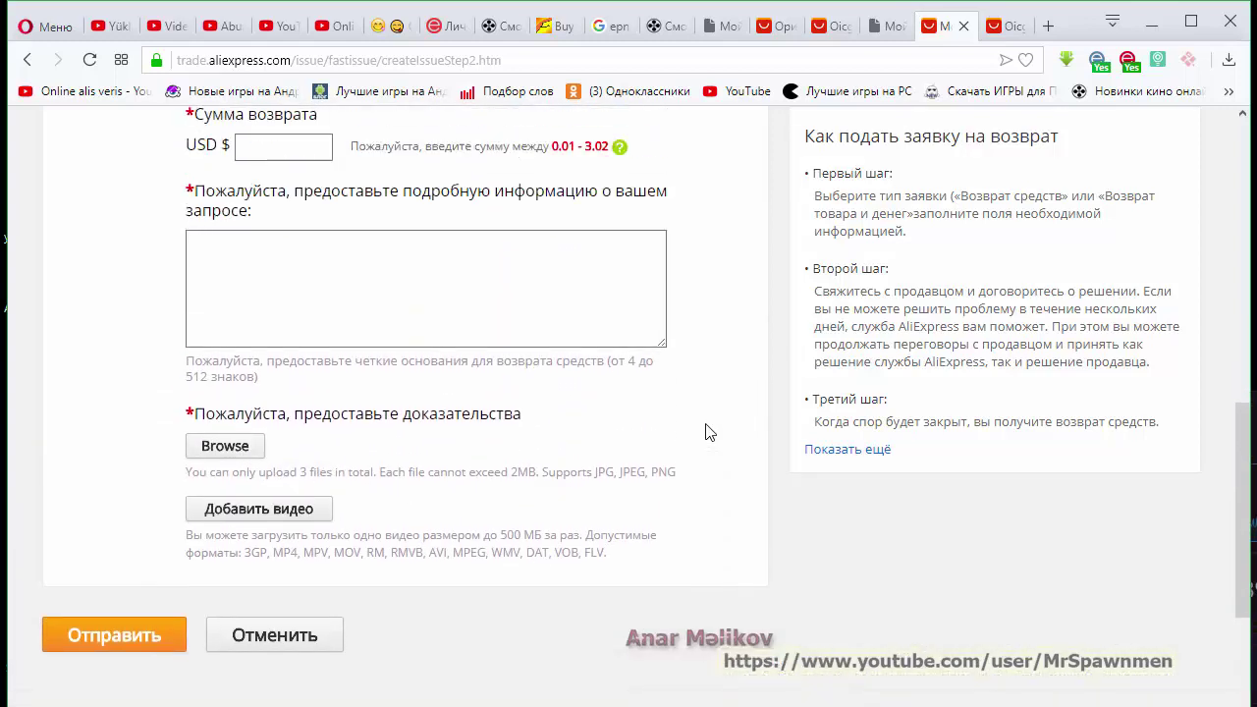
{"action": "scroll", "coordinate": [711, 432], "scroll_direction": "up", "scroll_amount": 2}
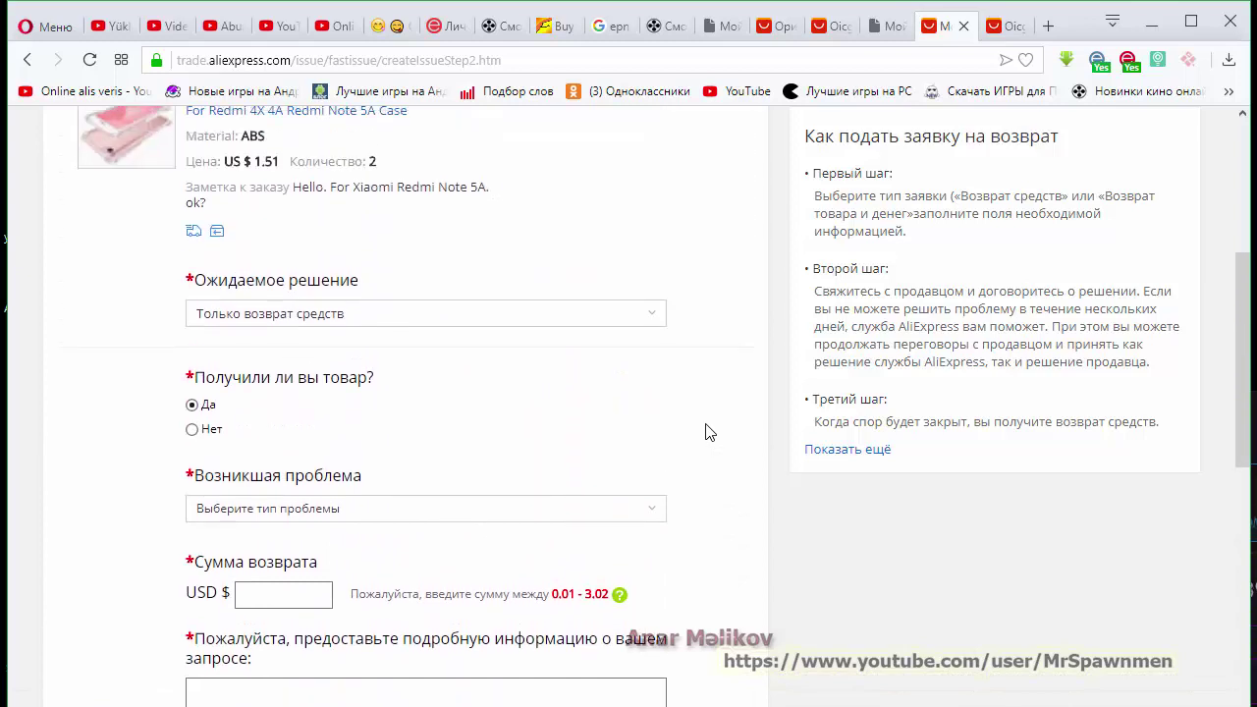
{"action": "left_click", "coordinate": [653, 513]}
{"action": "left_click", "coordinate": [654, 513]}
{"action": "left_click", "coordinate": [195, 429]}
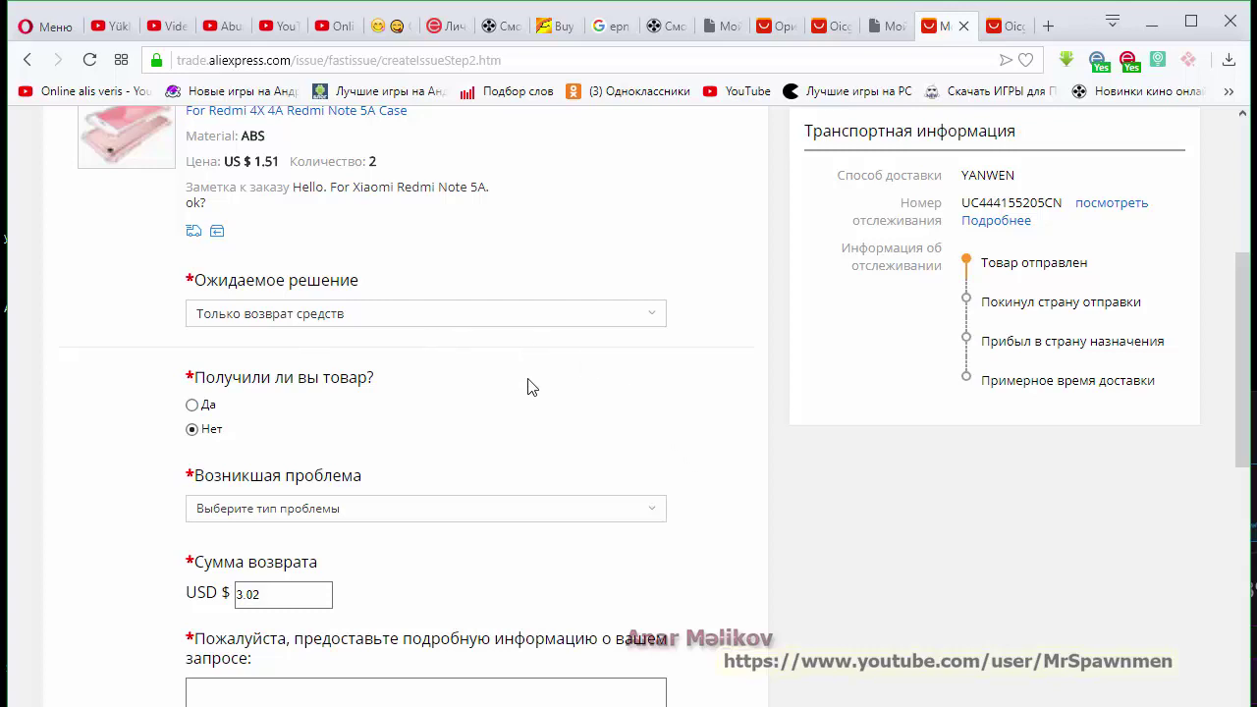
Step: Set the problem type to Проблемы с доставкой товара and check the specific problem list below it without choosing
{"action": "scroll", "coordinate": [516, 386], "scroll_direction": "down", "scroll_amount": 1}
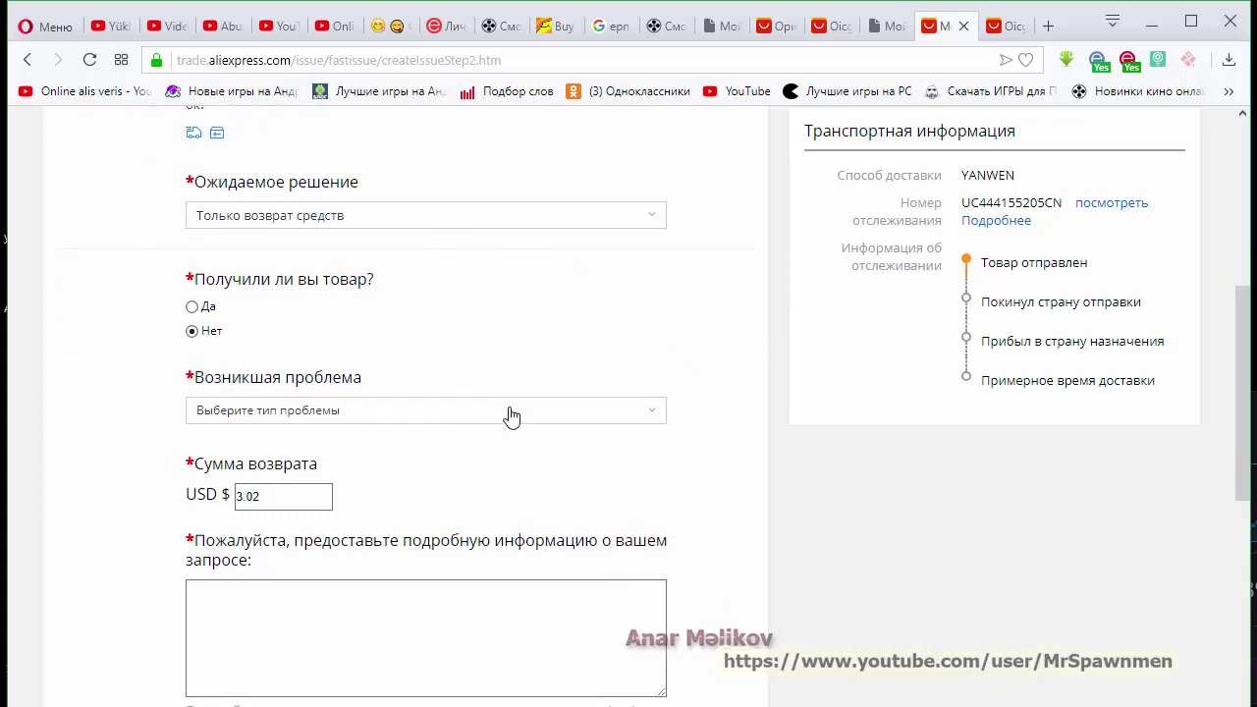
{"action": "left_click", "coordinate": [410, 408]}
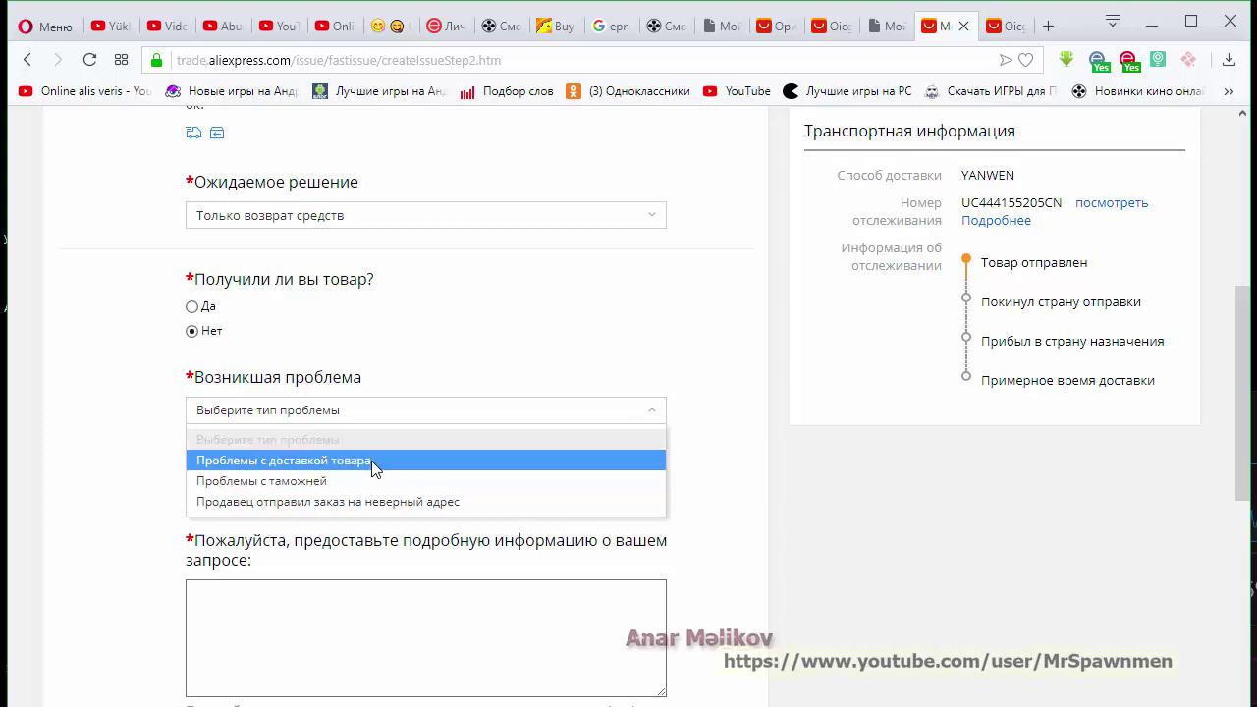
{"action": "left_click", "coordinate": [372, 460]}
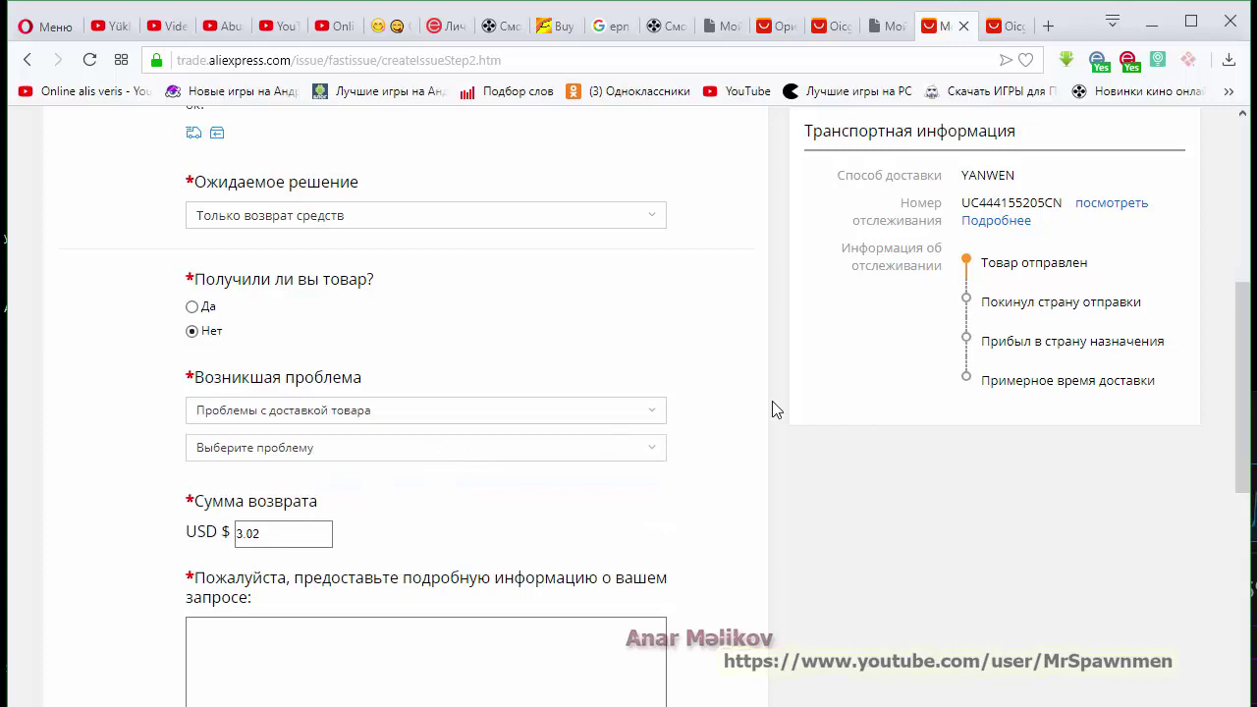
{"action": "left_click", "coordinate": [659, 454]}
{"action": "left_click", "coordinate": [658, 454]}
Step: Try the problem types Проблемы с таможней and Продавец отправил заказ на неверный адрес, and go back to Проблемы с доставкой товара
{"action": "left_click", "coordinate": [660, 416]}
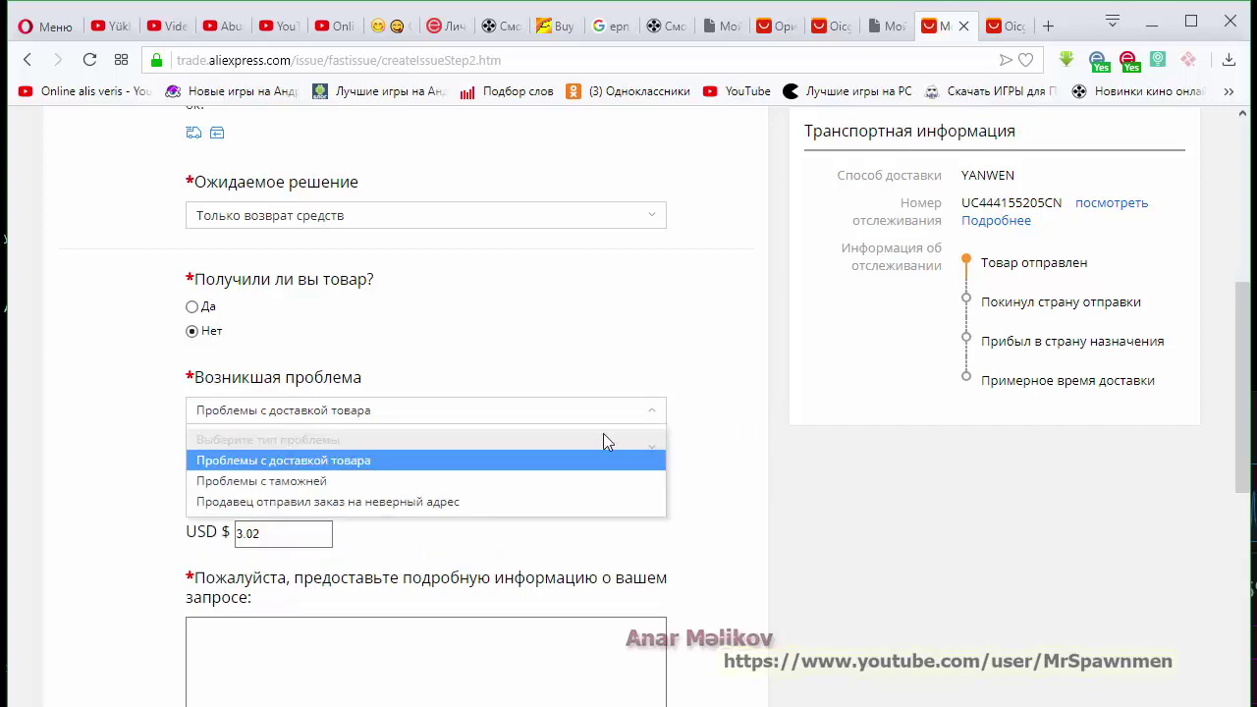
{"action": "left_click", "coordinate": [503, 478]}
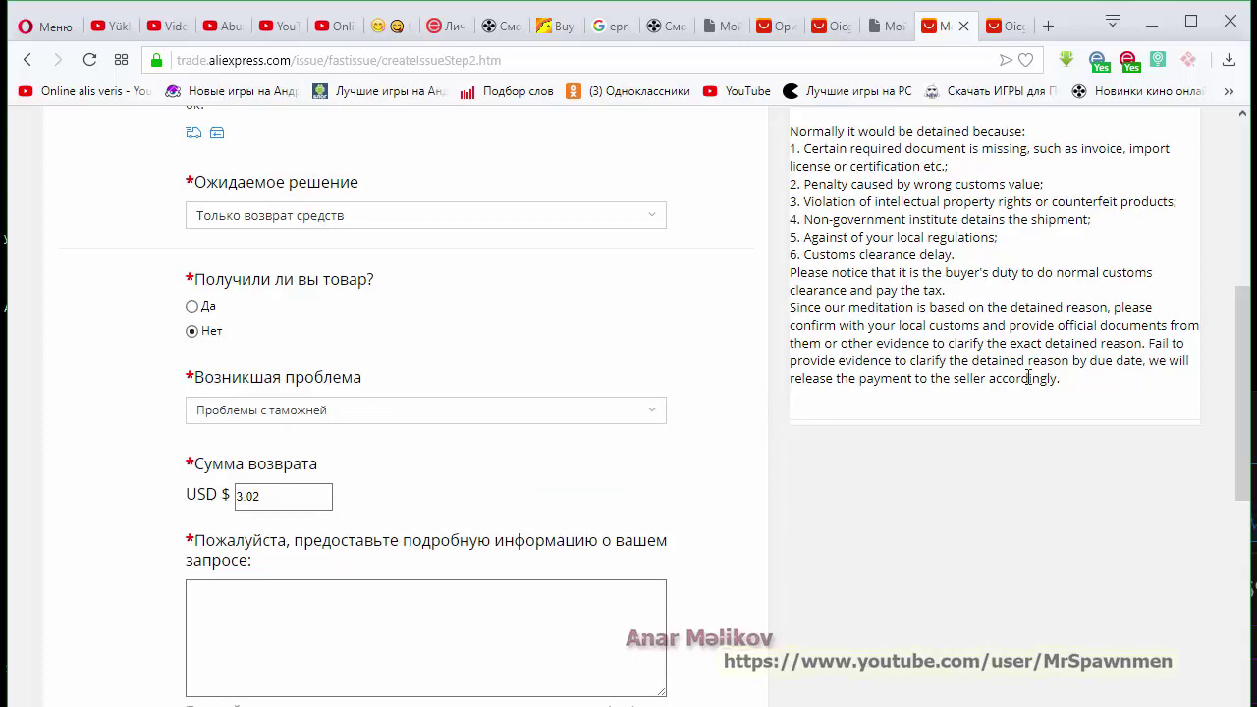
{"action": "left_click", "coordinate": [581, 422]}
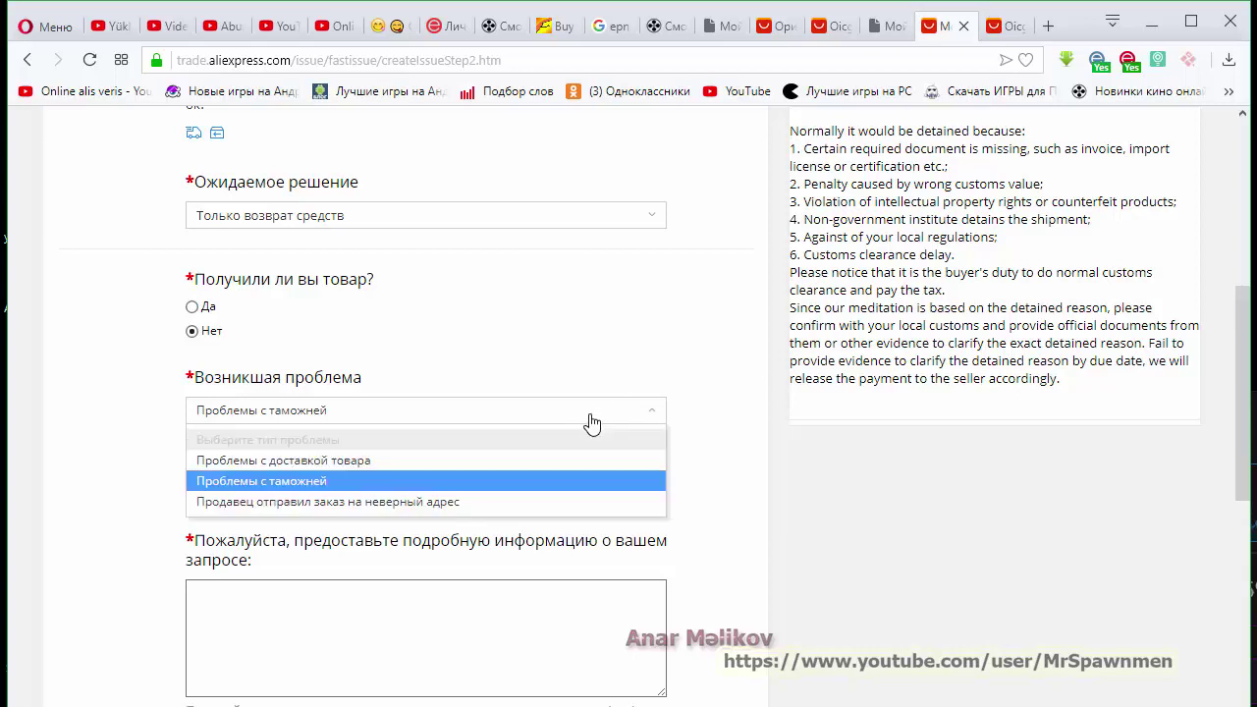
{"action": "left_click", "coordinate": [477, 502]}
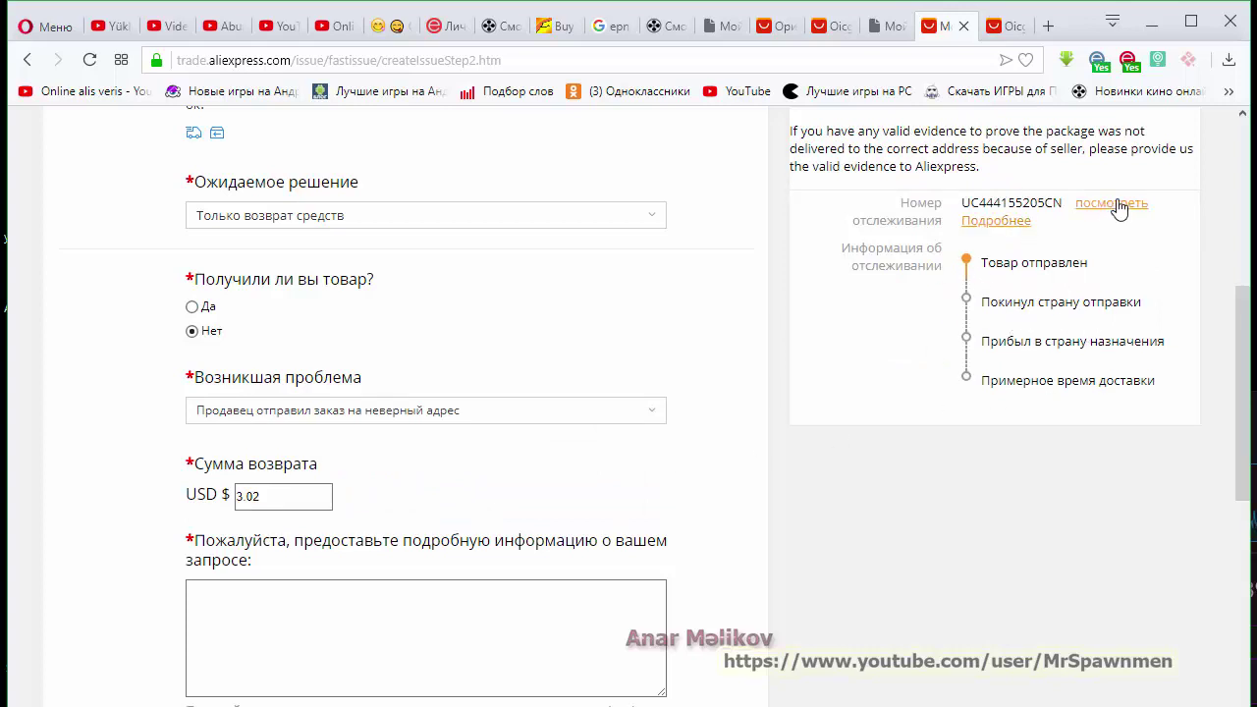
{"action": "left_click", "coordinate": [570, 420]}
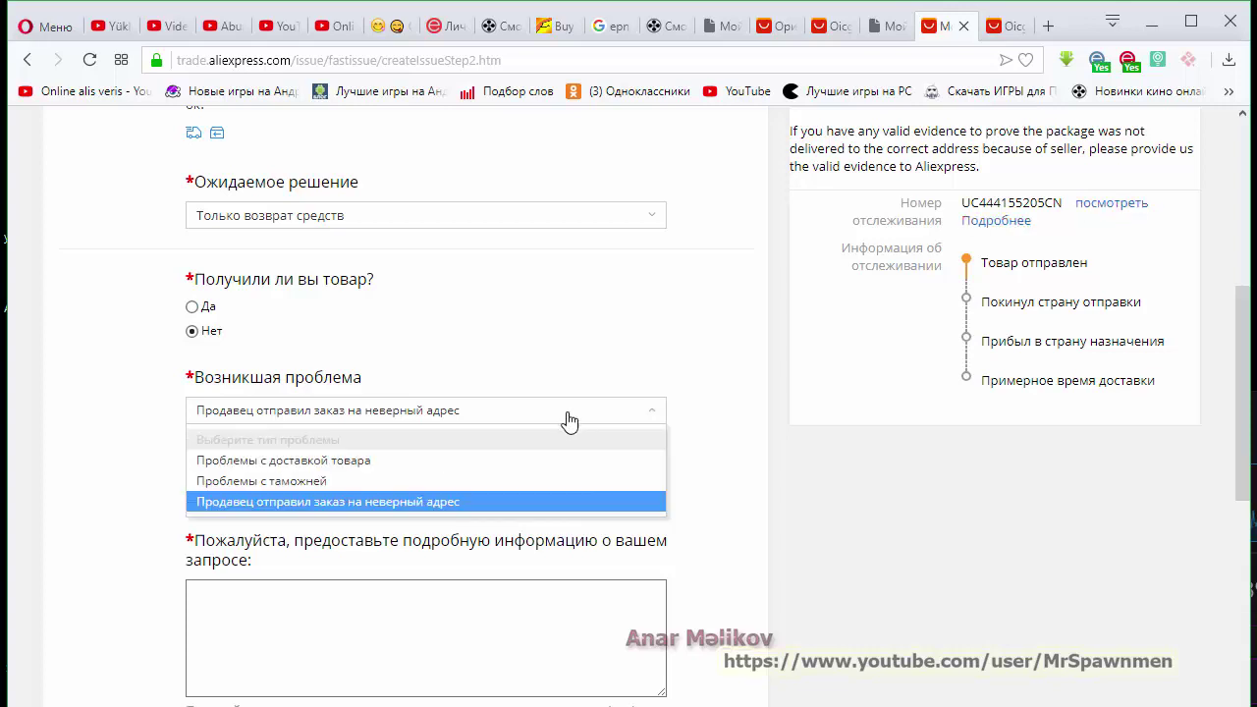
{"action": "left_click", "coordinate": [440, 461]}
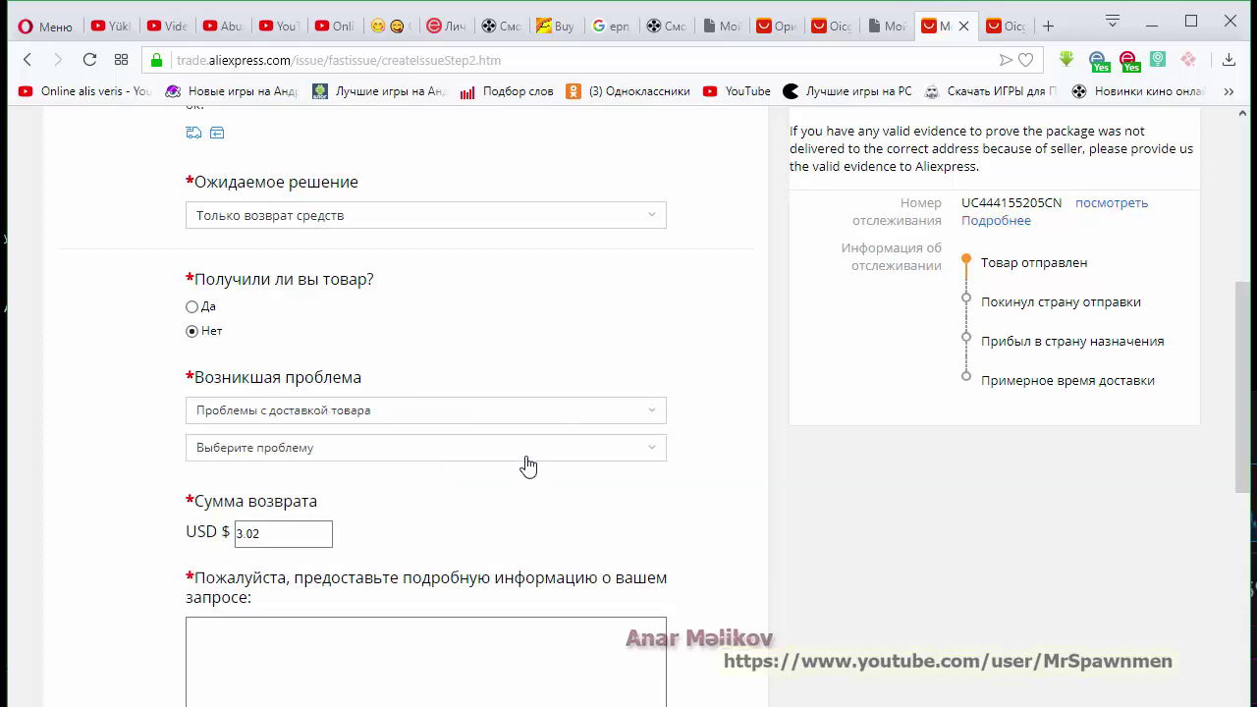
Step: Set the specific problem to Защита заказа уже истекает, но посылка всё ещё в пути and check the refund amount field
{"action": "left_click", "coordinate": [658, 450]}
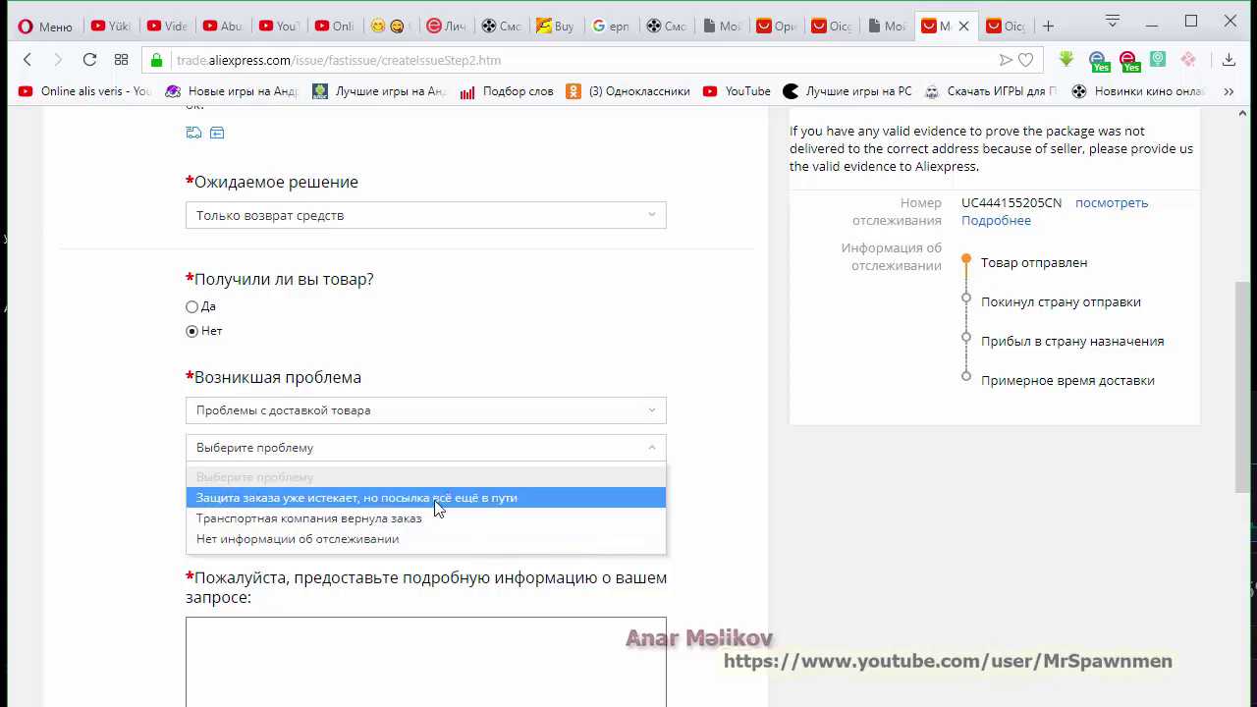
{"action": "left_click", "coordinate": [437, 500]}
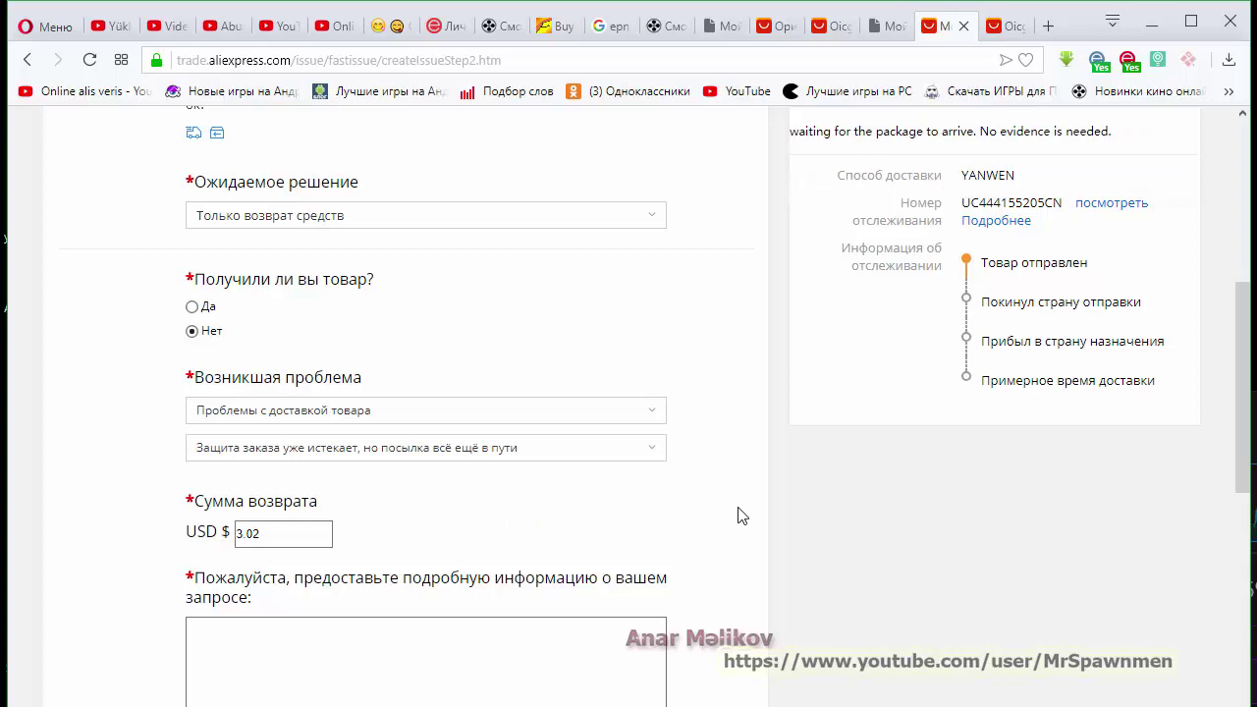
{"action": "left_click", "coordinate": [287, 532]}
{"action": "left_click", "coordinate": [496, 535]}
Step: Enter the request details "Защита заказа уже истекает.я не получил посылку.верните деньги." and look over the filled-in form
{"action": "scroll", "coordinate": [496, 536], "scroll_direction": "down", "scroll_amount": 2}
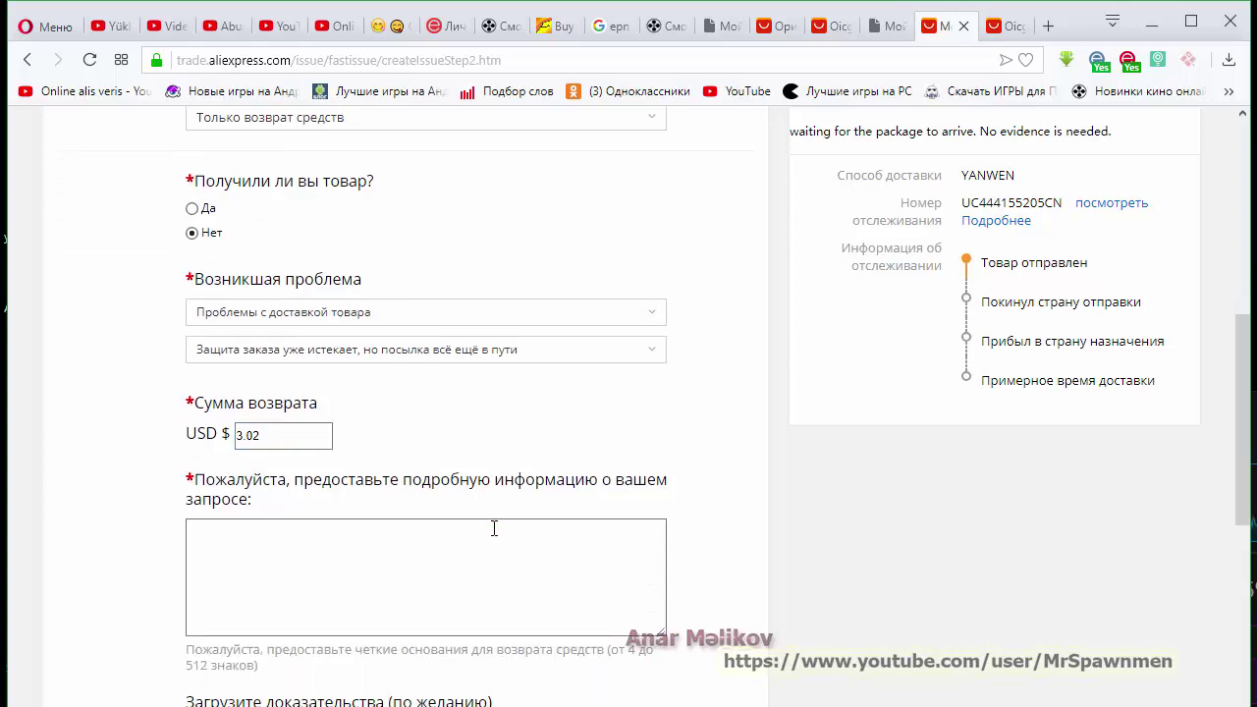
{"action": "left_click", "coordinate": [479, 473]}
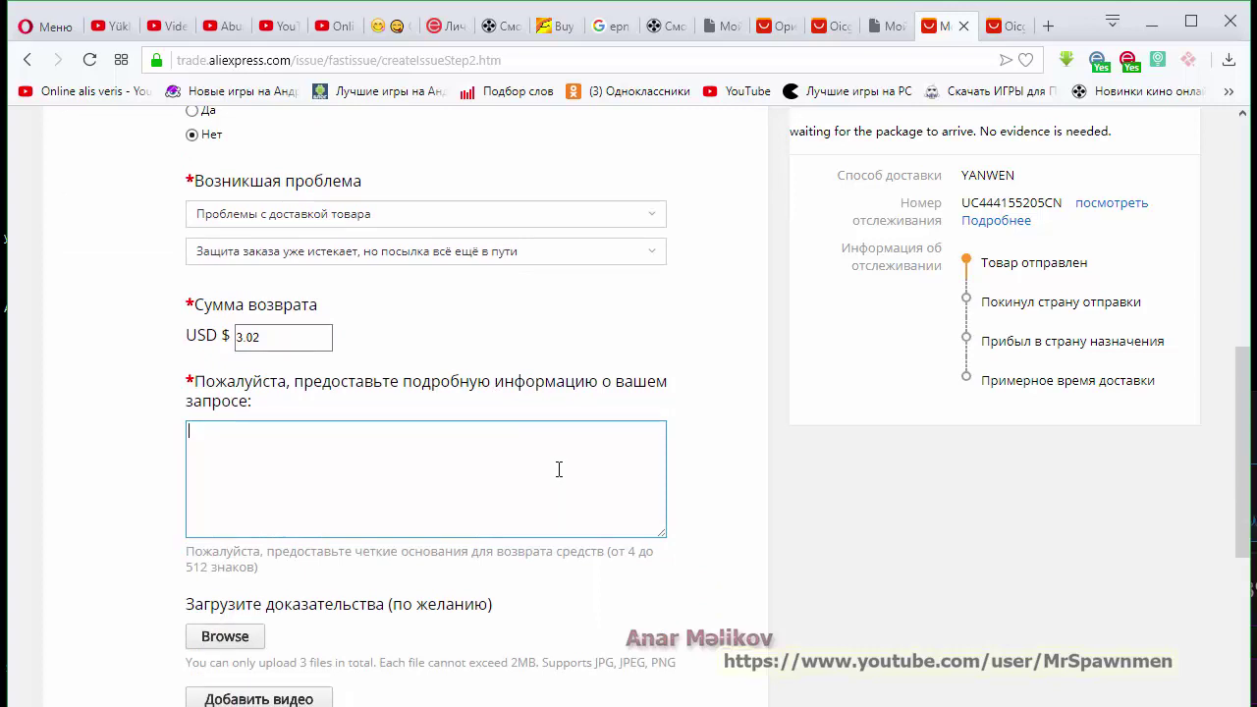
{"action": "type", "text": "з"}
{"action": "key", "text": "BackSpace"}
{"action": "type", "text": "защита заказа уже истека"}
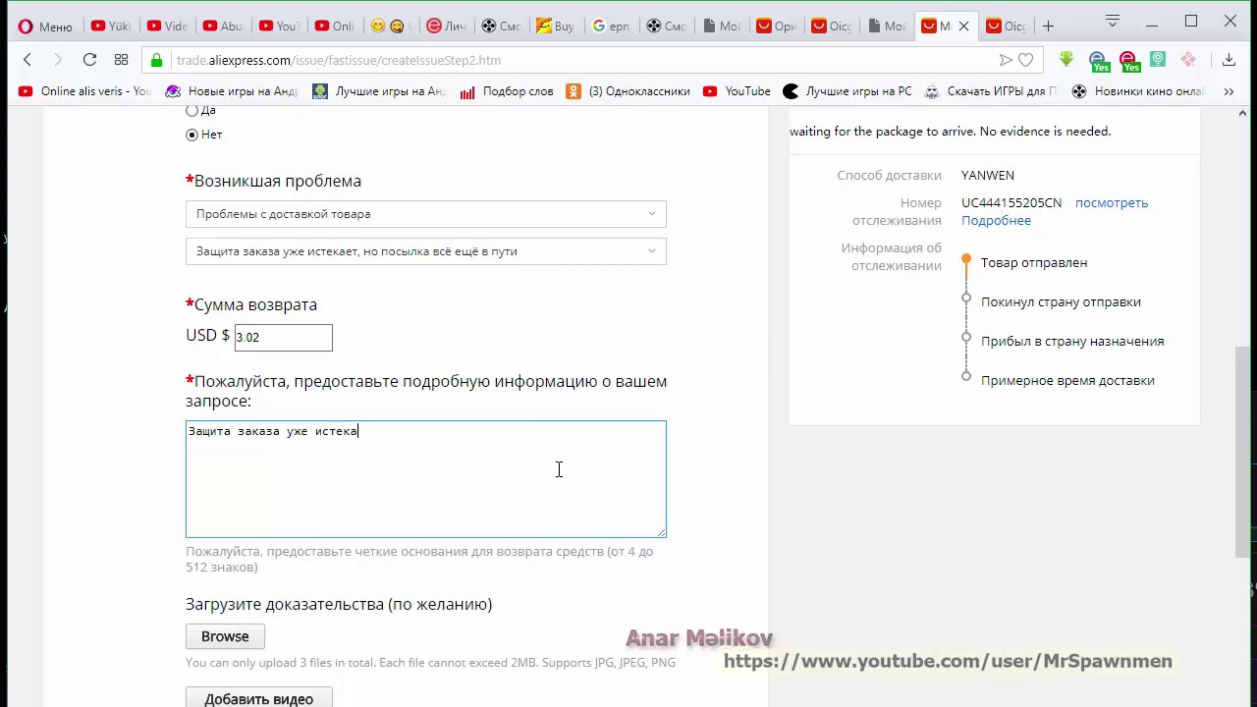
{"action": "type", "text": "ет.я не получил посылку"}
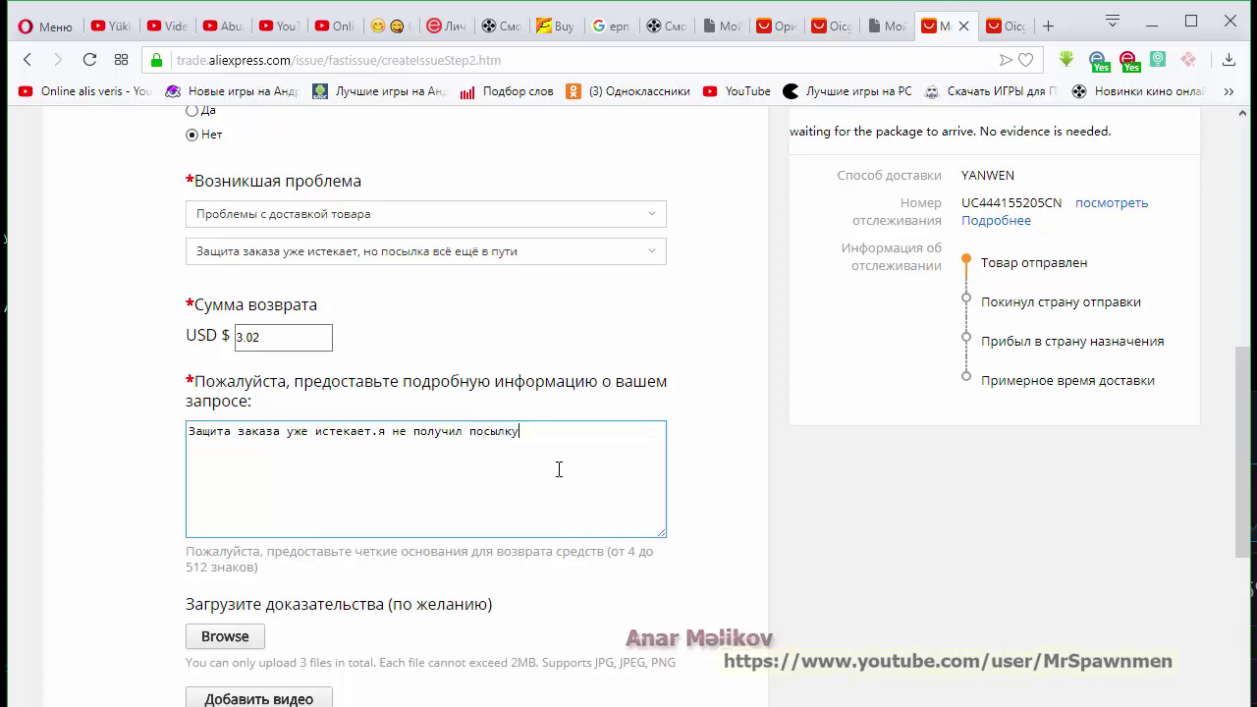
{"action": "type", "text": ".верните денг"}
{"action": "key", "text": "BackSpace"}
{"action": "type", "text": "ьги"}
{"action": "scroll", "coordinate": [559, 470], "scroll_direction": "up", "scroll_amount": 3}
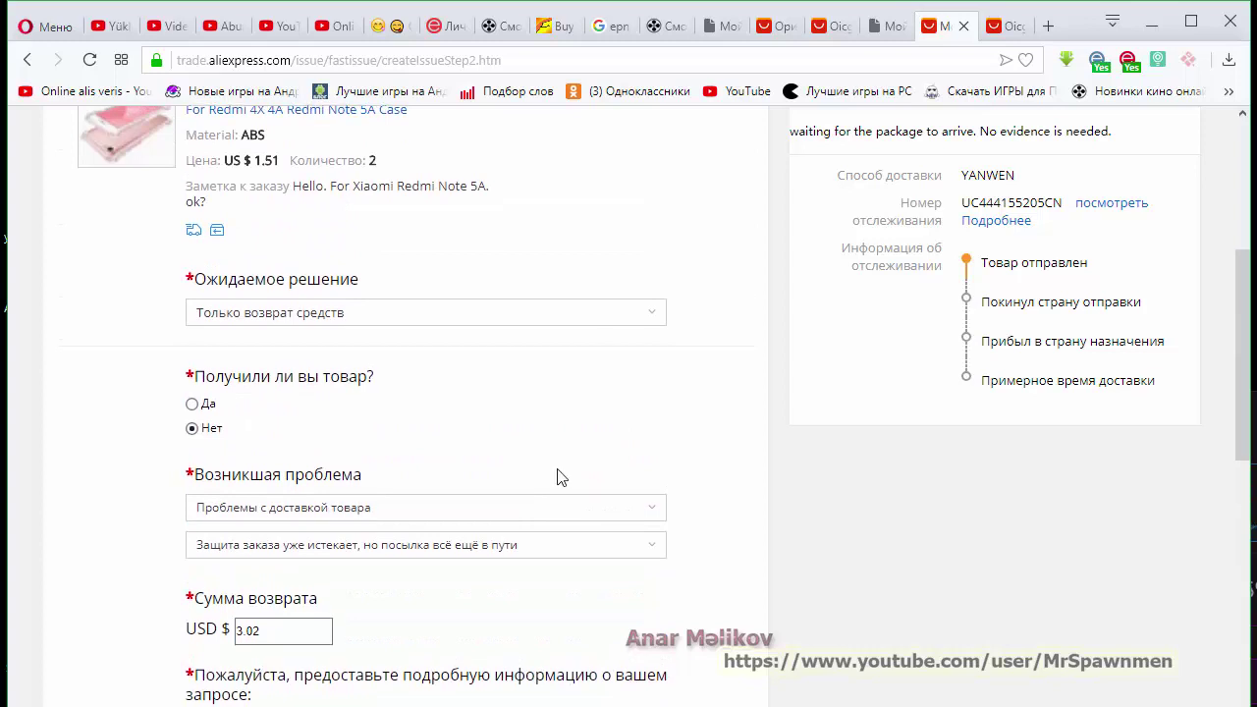
{"action": "scroll", "coordinate": [559, 469], "scroll_direction": "down", "scroll_amount": 2}
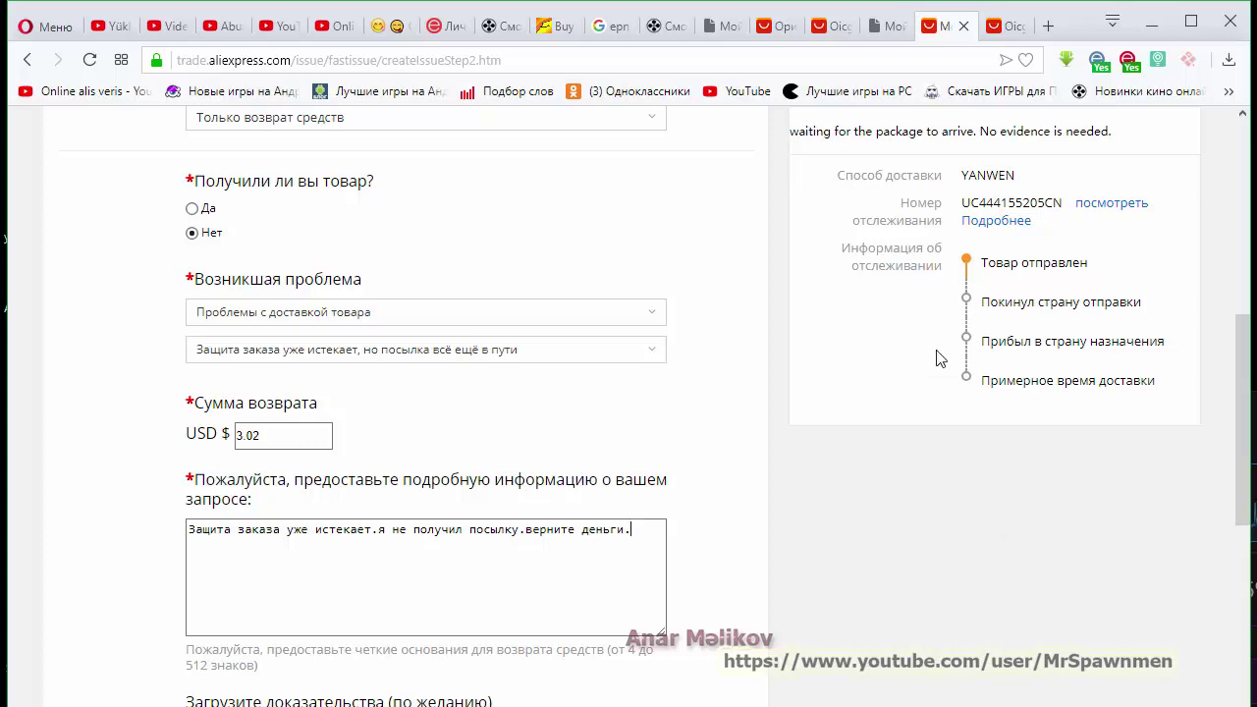
{"action": "scroll", "coordinate": [1054, 485], "scroll_direction": "up", "scroll_amount": 2}
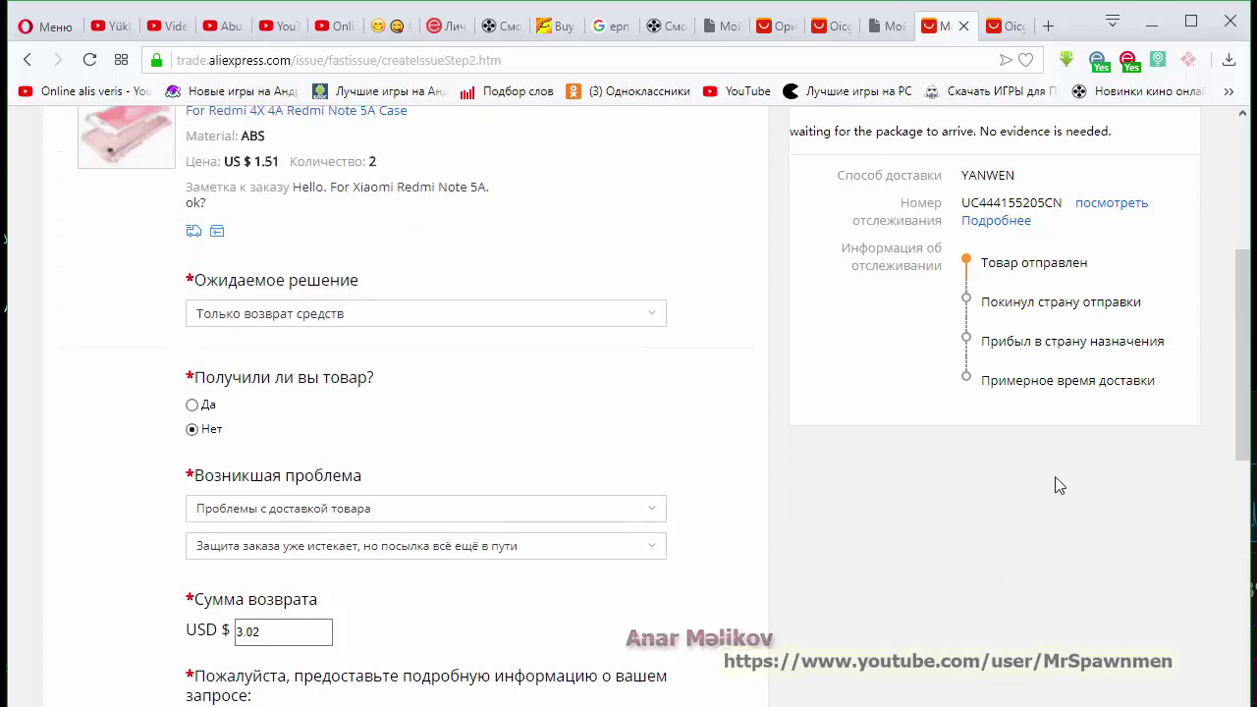
Step: Look through the open product and order pages, close the Xiaomi Redmi Note 4X phone page, and switch to the order list
{"action": "left_click", "coordinate": [828, 39]}
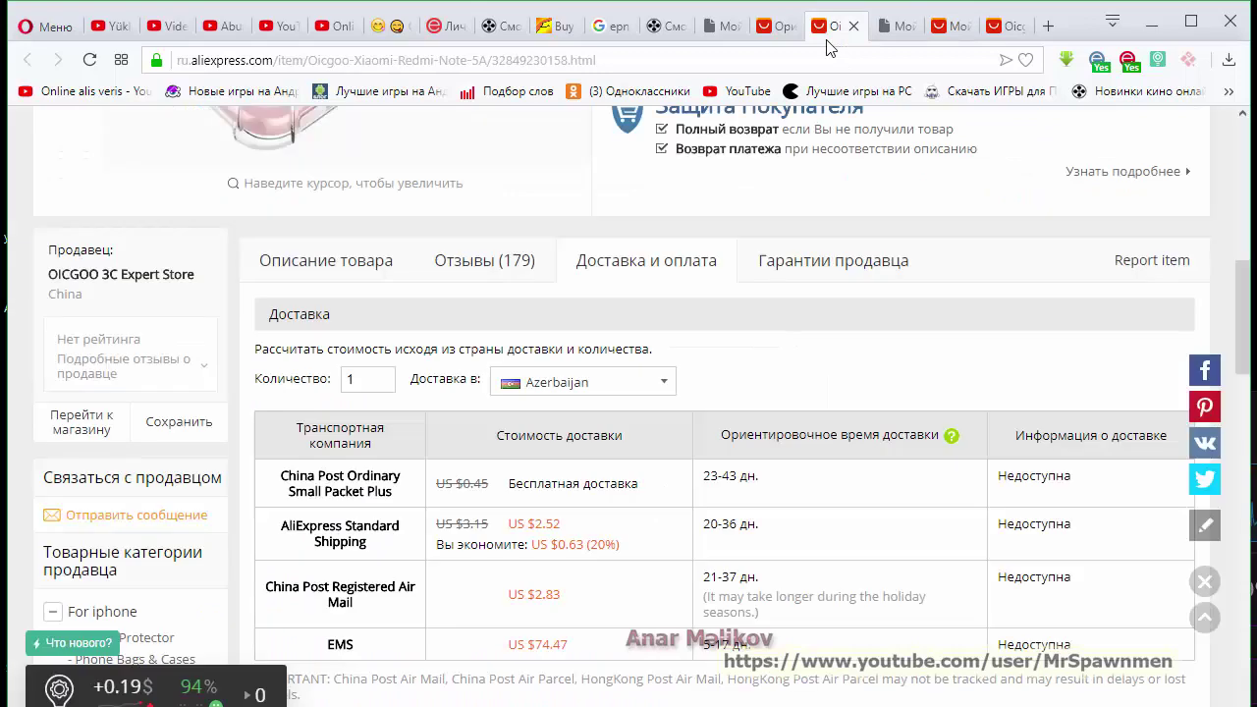
{"action": "left_click", "coordinate": [903, 44]}
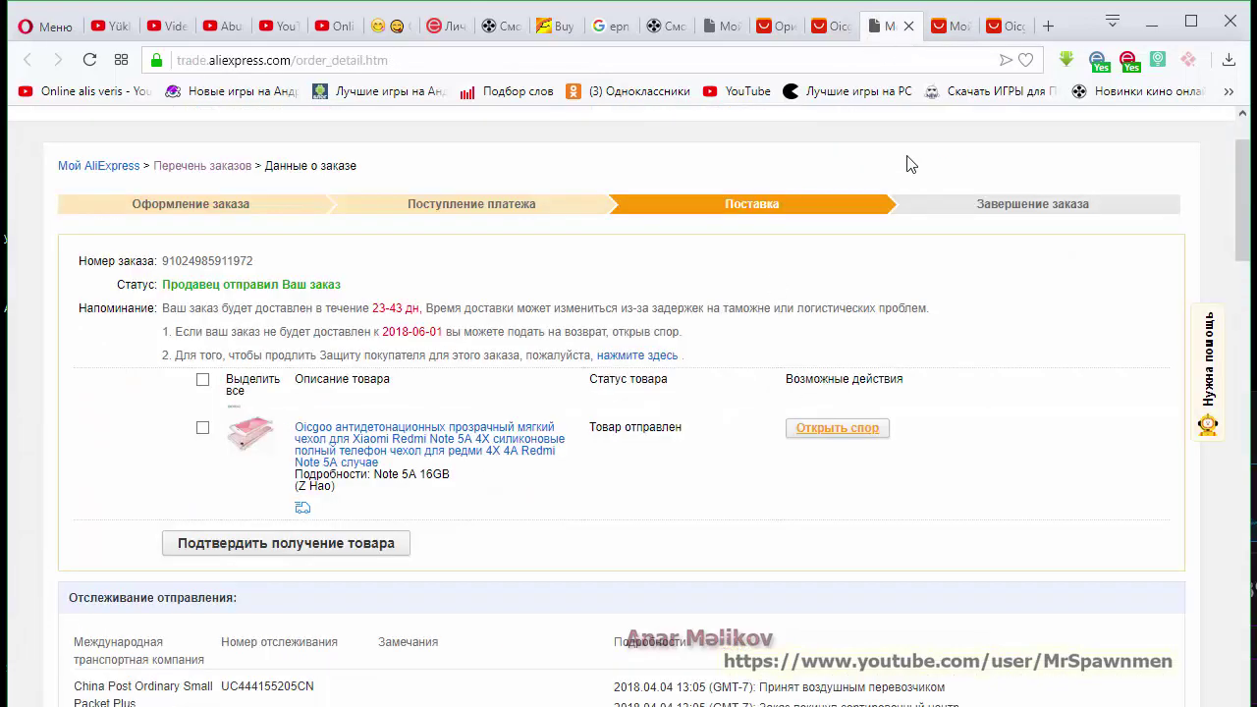
{"action": "left_click", "coordinate": [768, 38]}
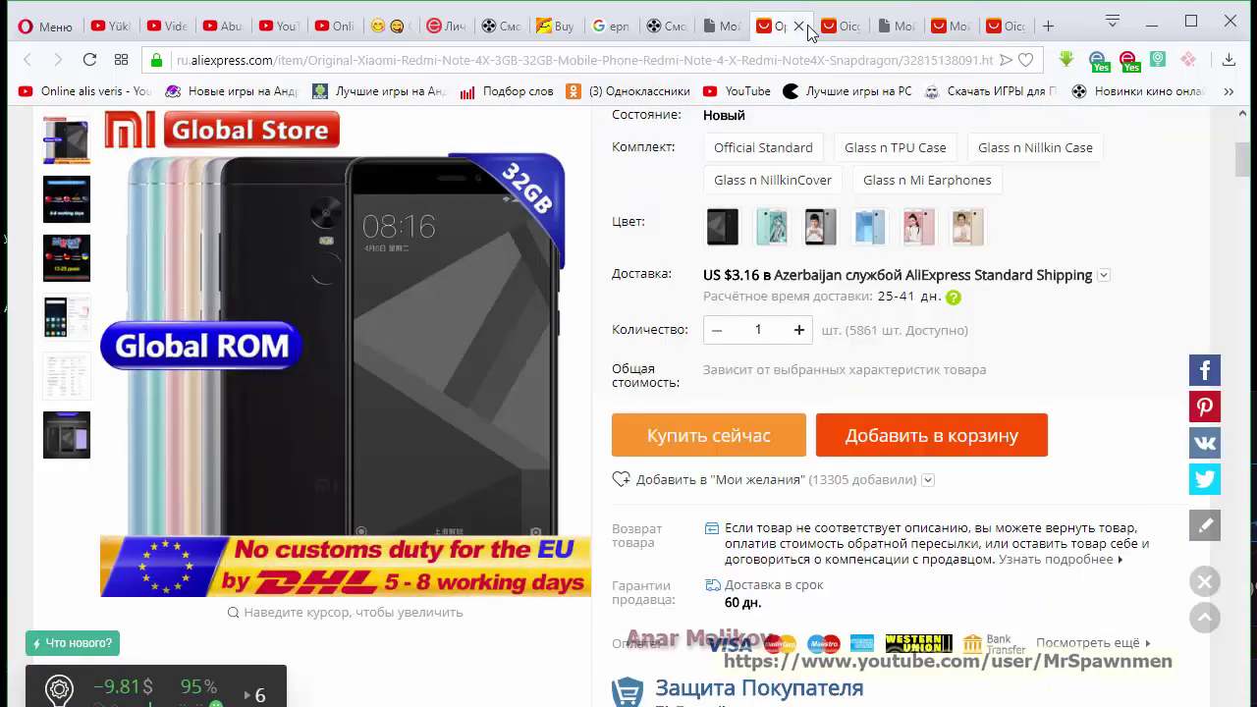
{"action": "left_click", "coordinate": [798, 26]}
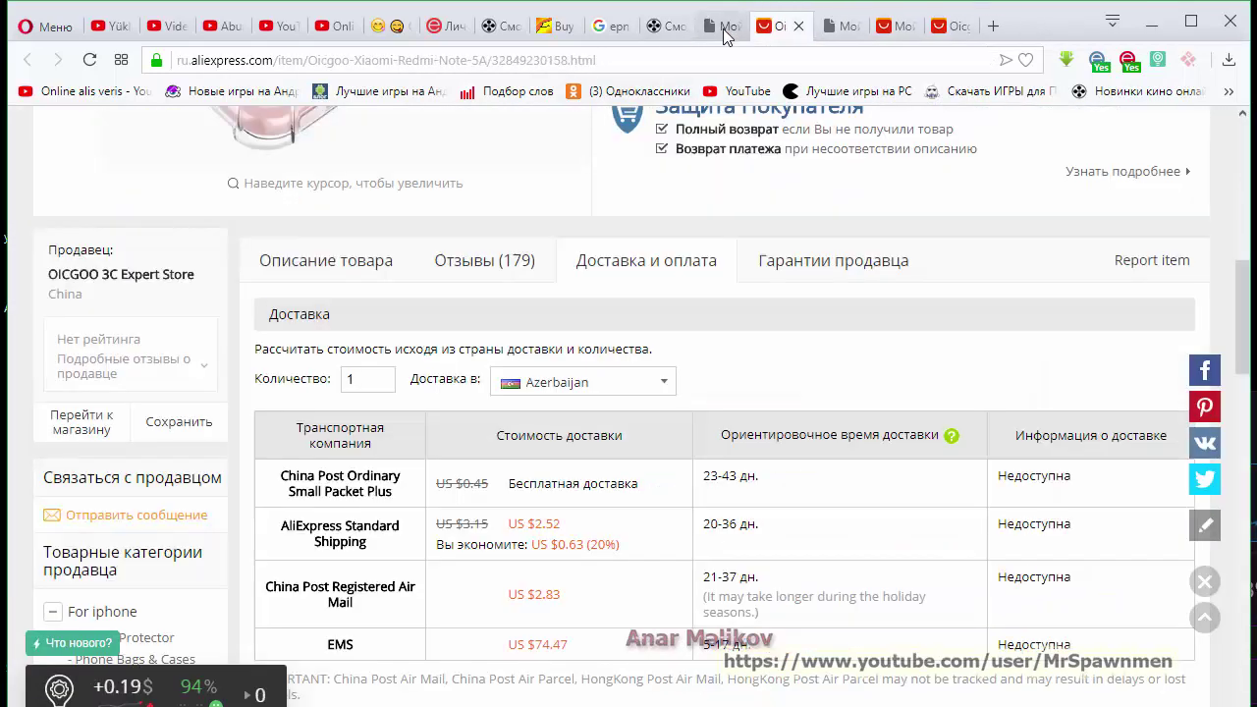
{"action": "left_click", "coordinate": [726, 27]}
Step: Go to the first page of the order list and find the Oicgoo phone case order
{"action": "scroll", "coordinate": [456, 448], "scroll_direction": "up", "scroll_amount": 1}
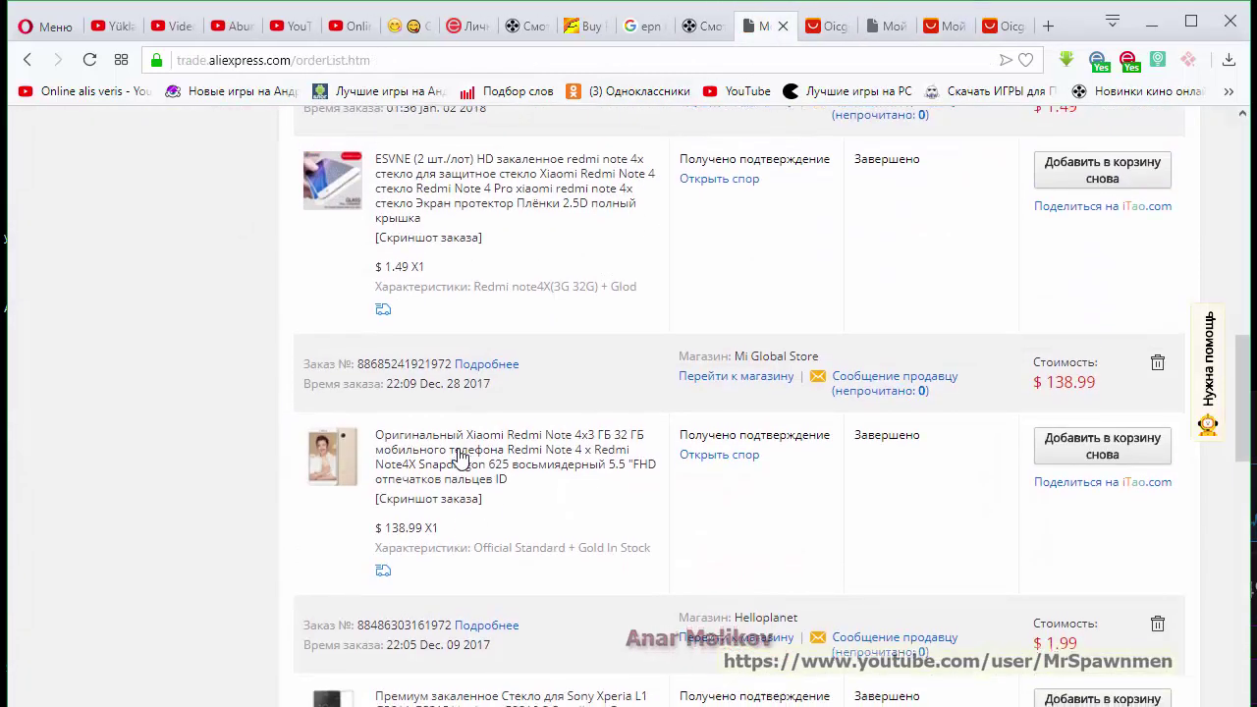
{"action": "scroll", "coordinate": [457, 452], "scroll_direction": "down", "scroll_amount": 8}
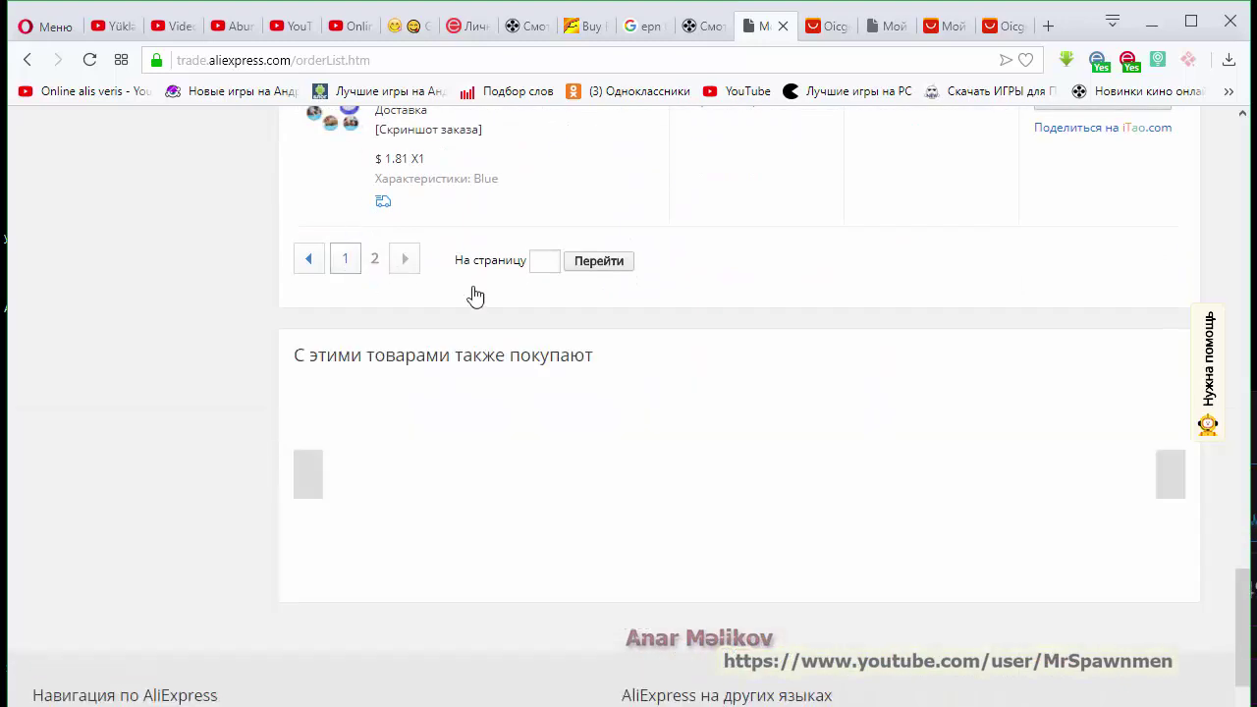
{"action": "left_click", "coordinate": [393, 263]}
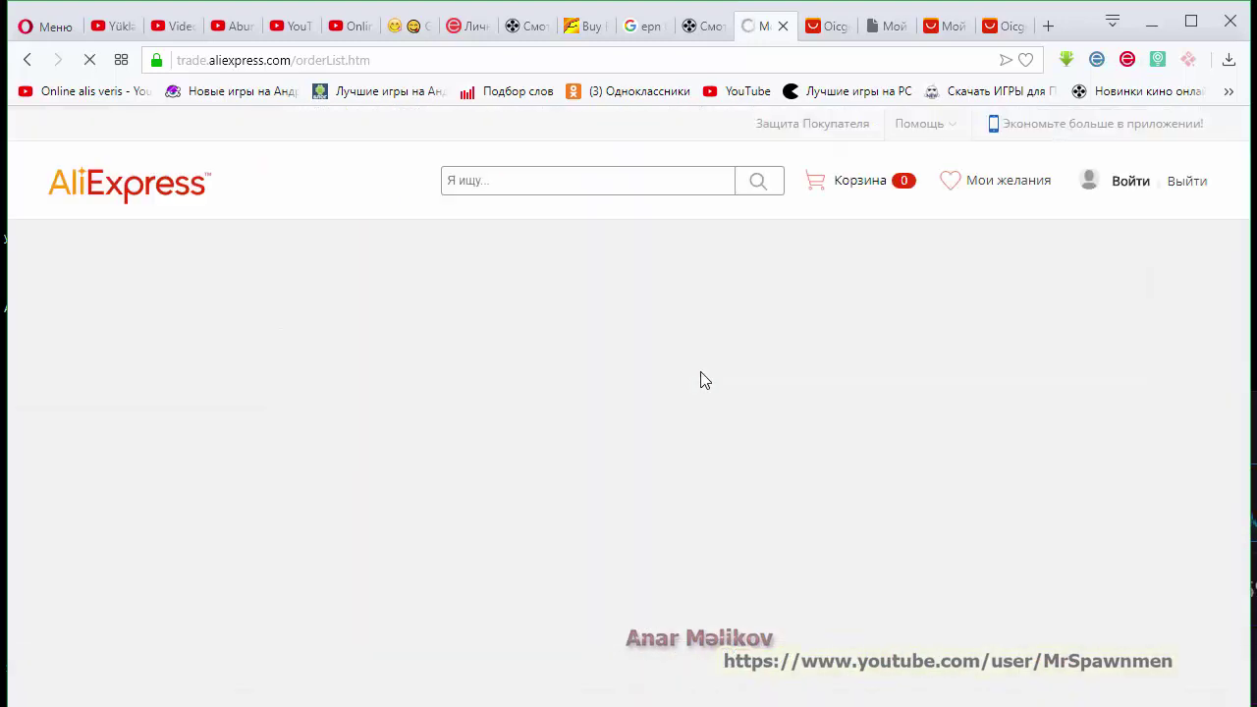
{"action": "scroll", "coordinate": [702, 380], "scroll_direction": "down", "scroll_amount": 8}
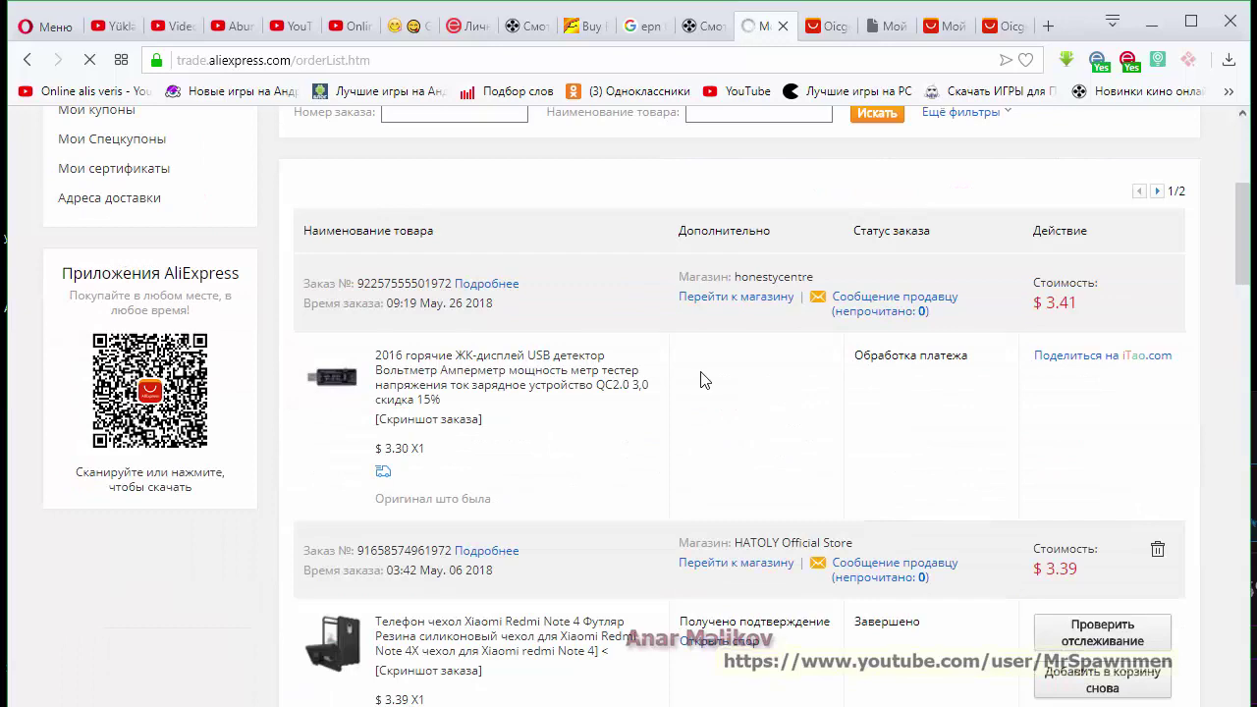
{"action": "scroll", "coordinate": [701, 380], "scroll_direction": "down", "scroll_amount": 6}
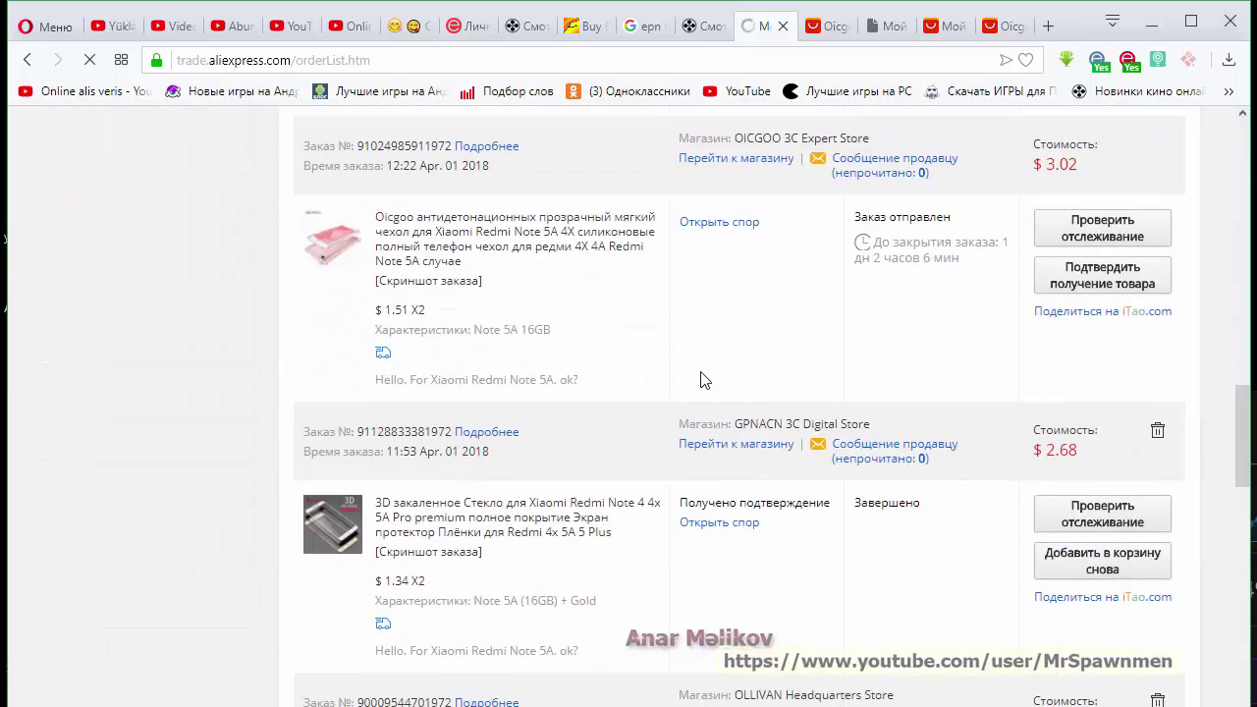
Step: Open the Oicgoo case order's details in a new tab, look over its shipment tracking section, and close the tab
{"action": "right_click", "coordinate": [499, 150]}
{"action": "left_click", "coordinate": [579, 287]}
{"action": "left_click", "coordinate": [785, 26]}
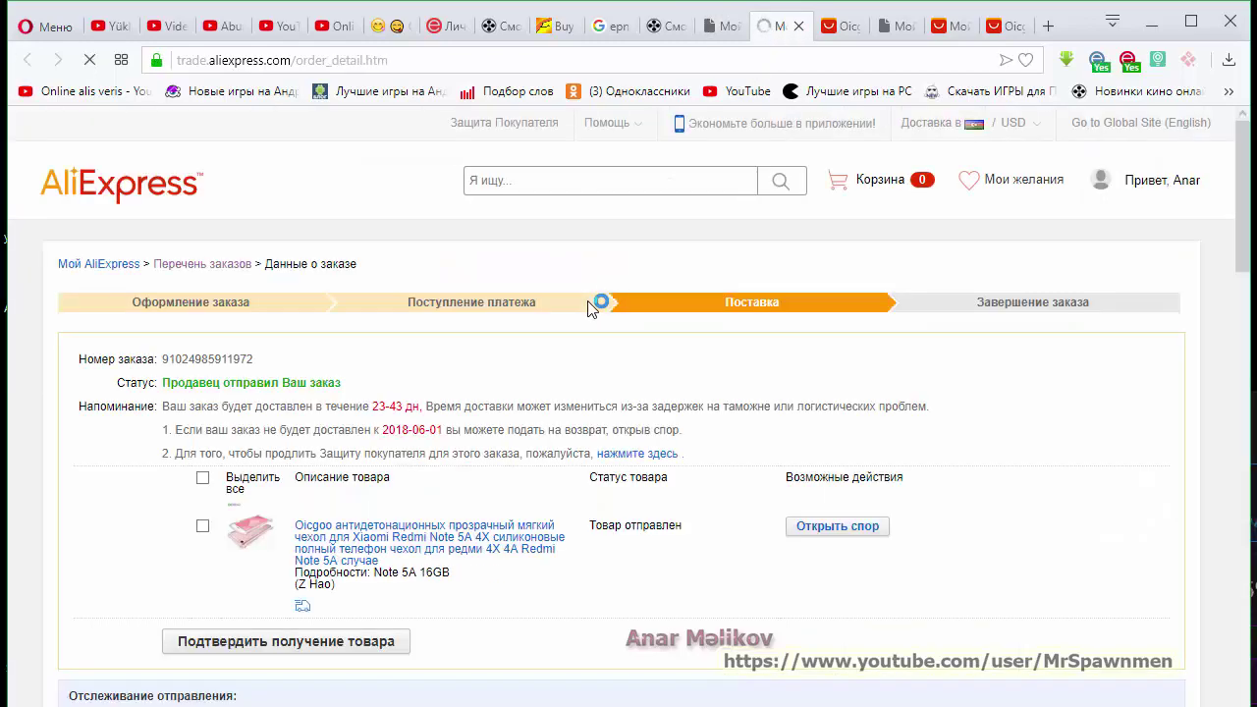
{"action": "scroll", "coordinate": [877, 350], "scroll_direction": "down", "scroll_amount": 4}
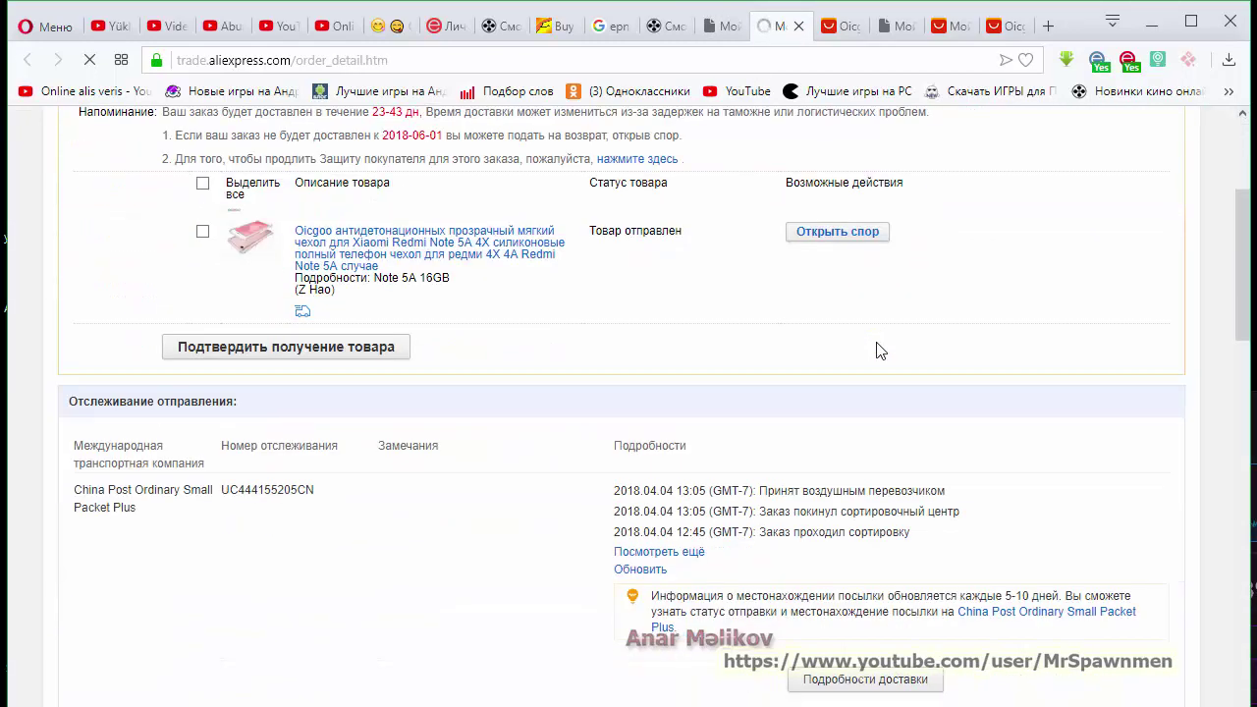
{"action": "scroll", "coordinate": [877, 349], "scroll_direction": "up", "scroll_amount": 4}
{"action": "scroll", "coordinate": [878, 350], "scroll_direction": "down", "scroll_amount": 4}
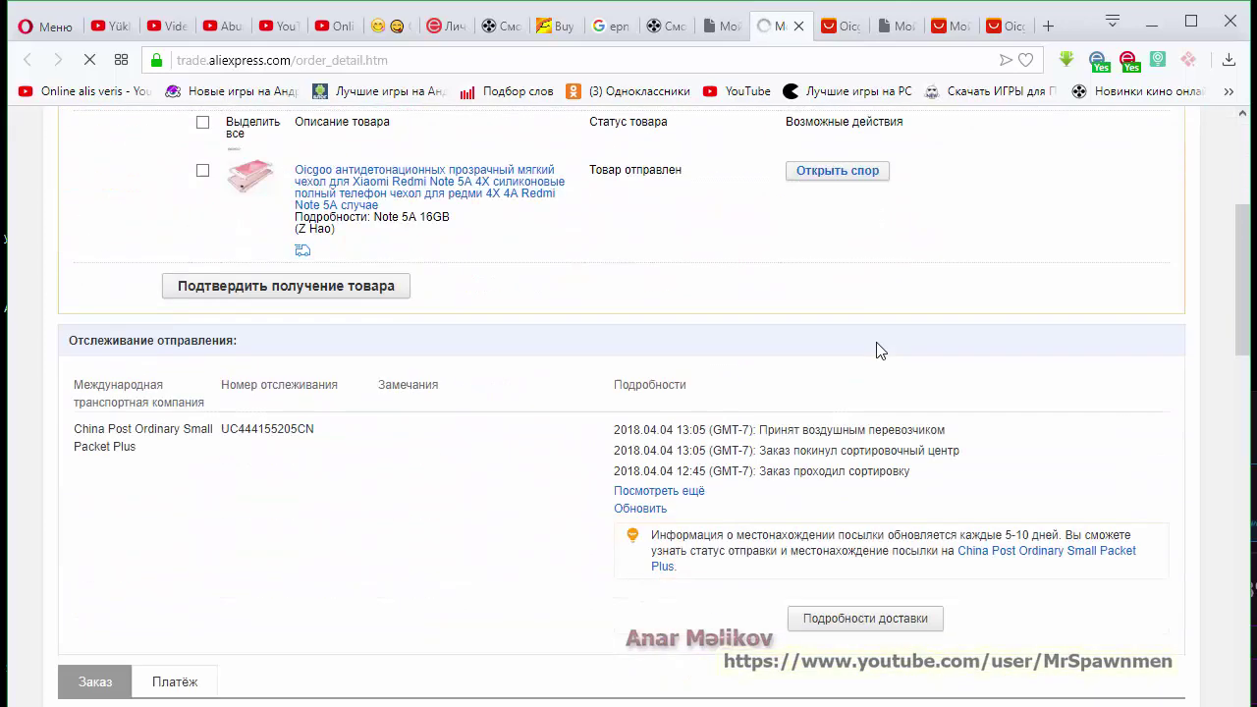
{"action": "left_click", "coordinate": [798, 26]}
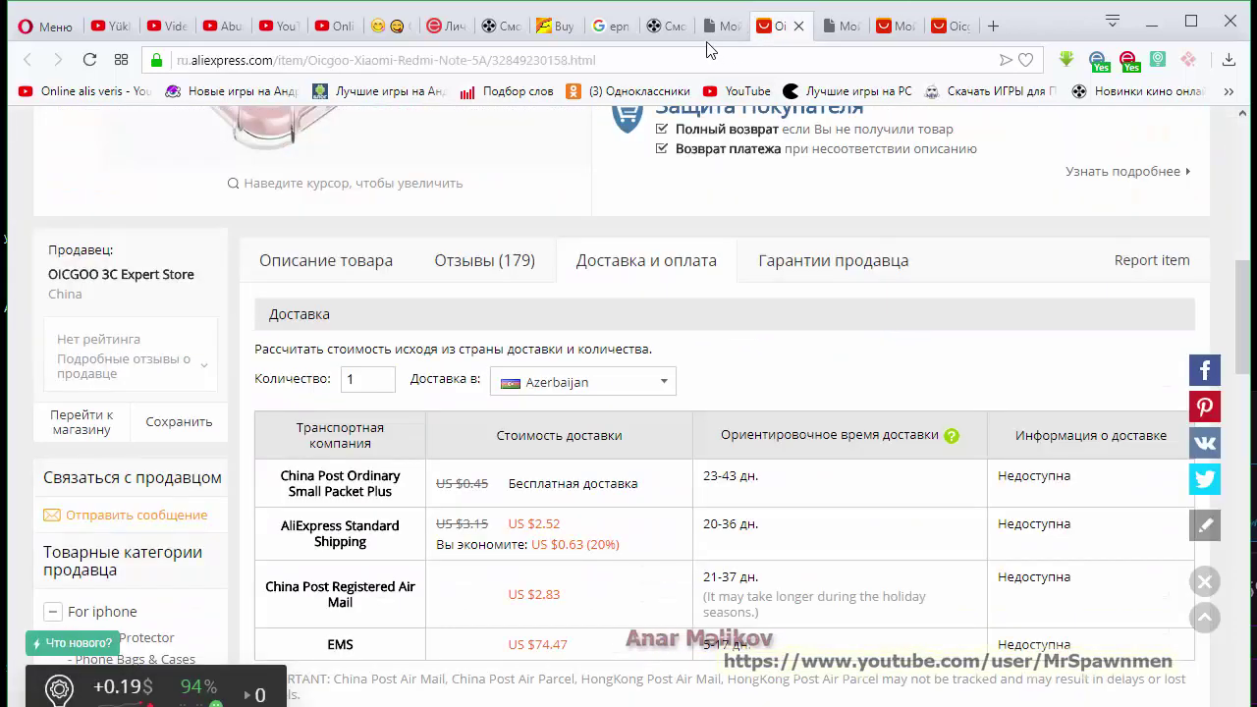
Step: Return to the order list, open the Oicgoo case order's tracking page, and look over its shipment stages and order information
{"action": "left_click", "coordinate": [773, 30]}
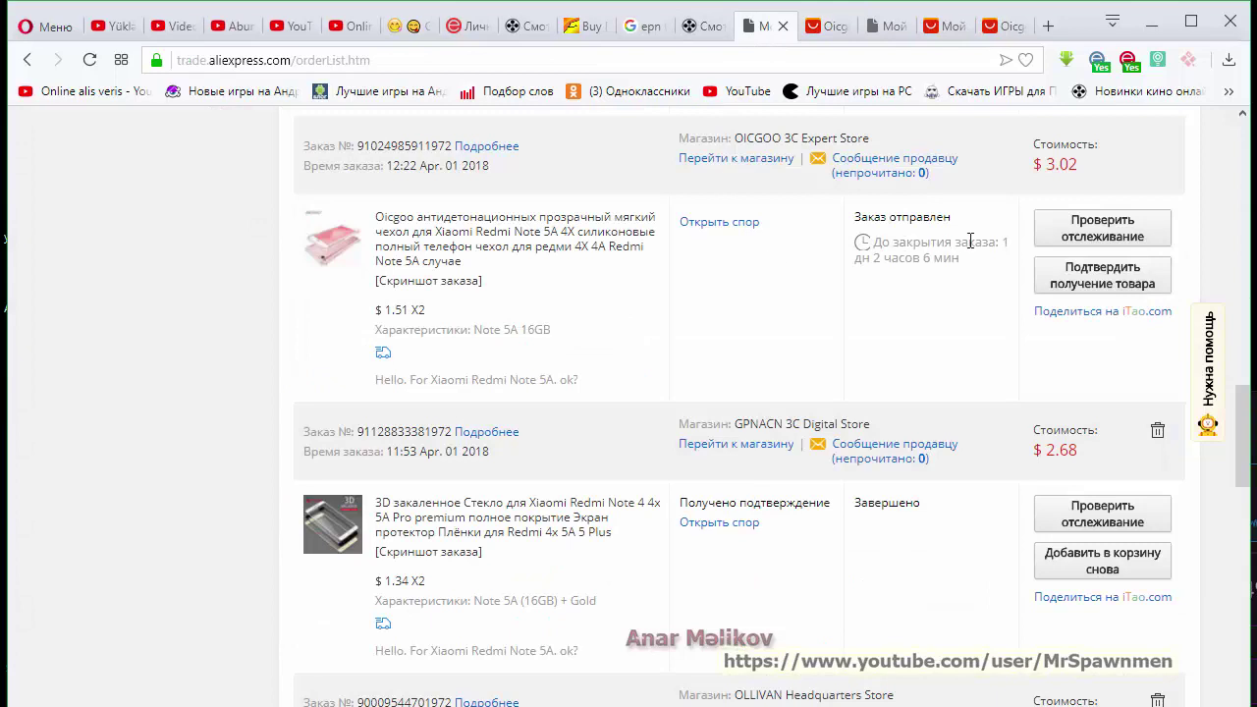
{"action": "mouse_move", "coordinate": [1095, 226]}
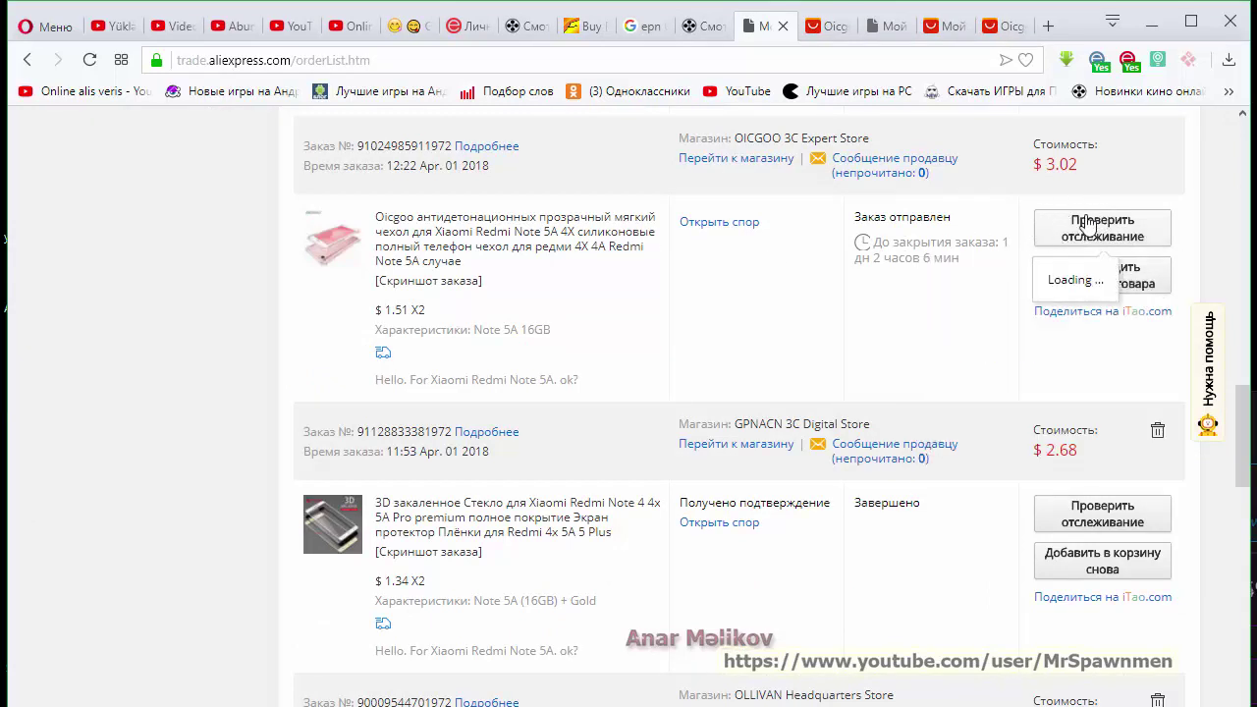
{"action": "left_click", "coordinate": [1138, 230]}
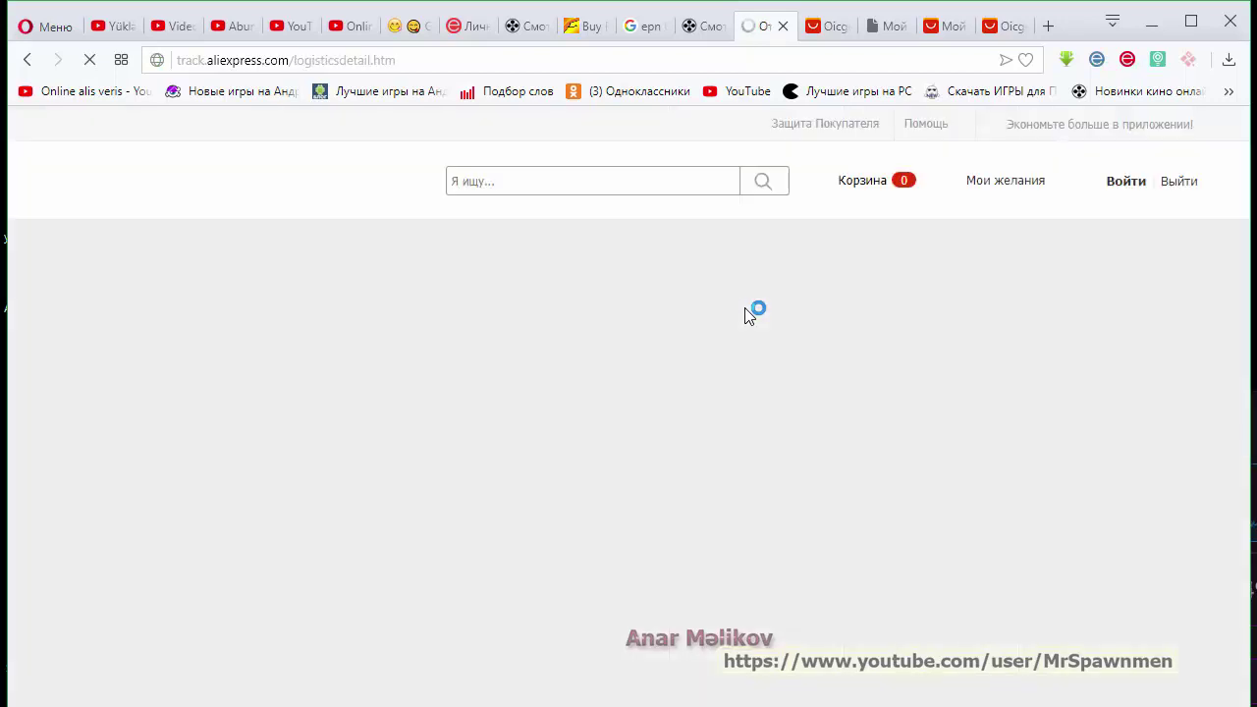
{"action": "scroll", "coordinate": [744, 315], "scroll_direction": "down", "scroll_amount": 2}
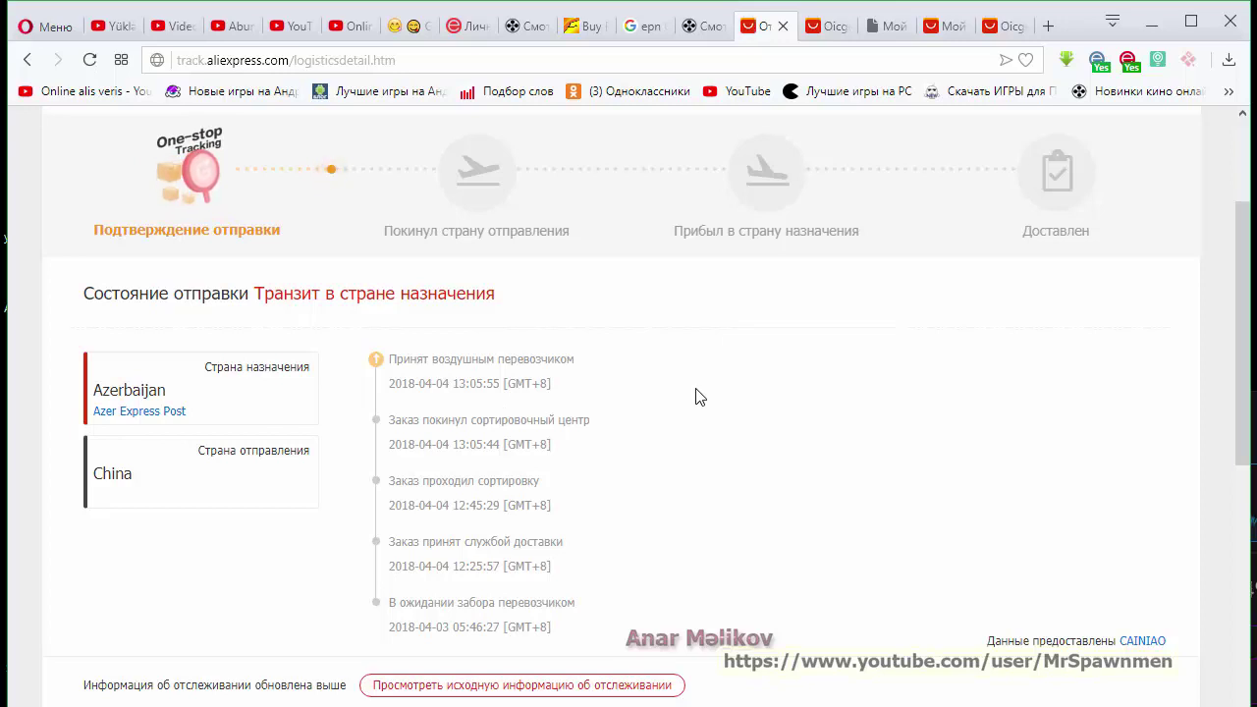
{"action": "scroll", "coordinate": [695, 396], "scroll_direction": "down", "scroll_amount": 5}
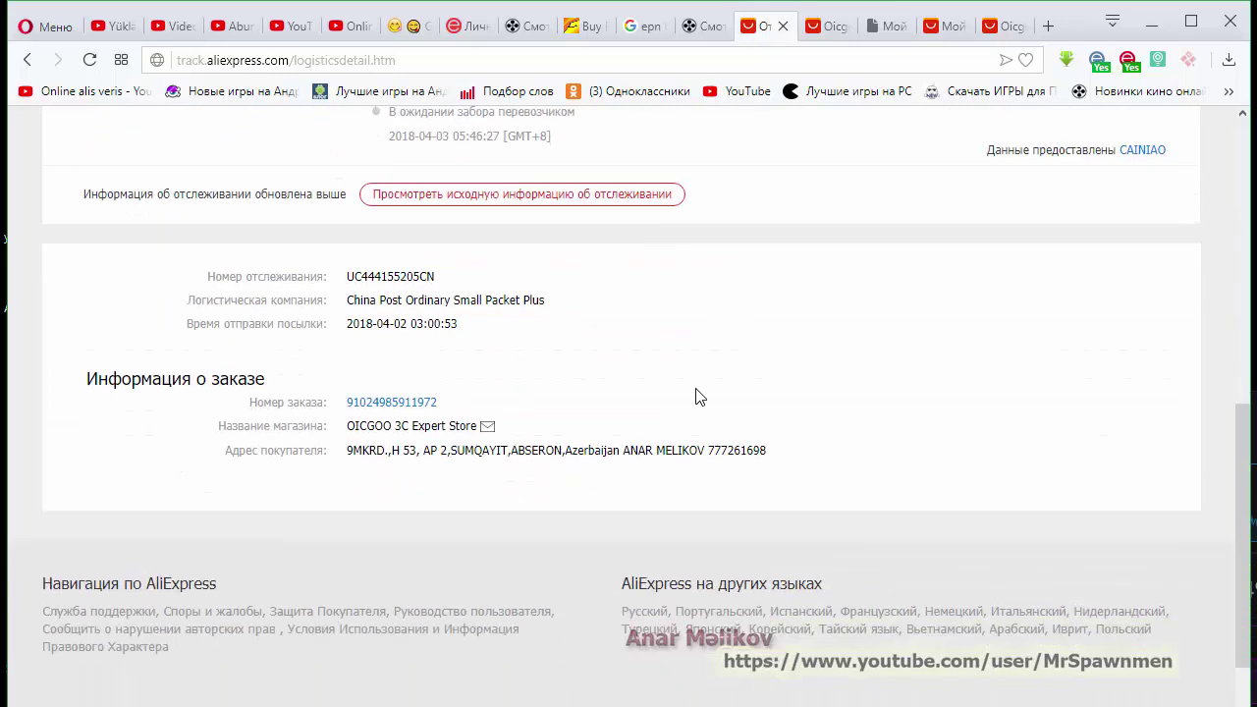
{"action": "scroll", "coordinate": [695, 396], "scroll_direction": "up", "scroll_amount": 6}
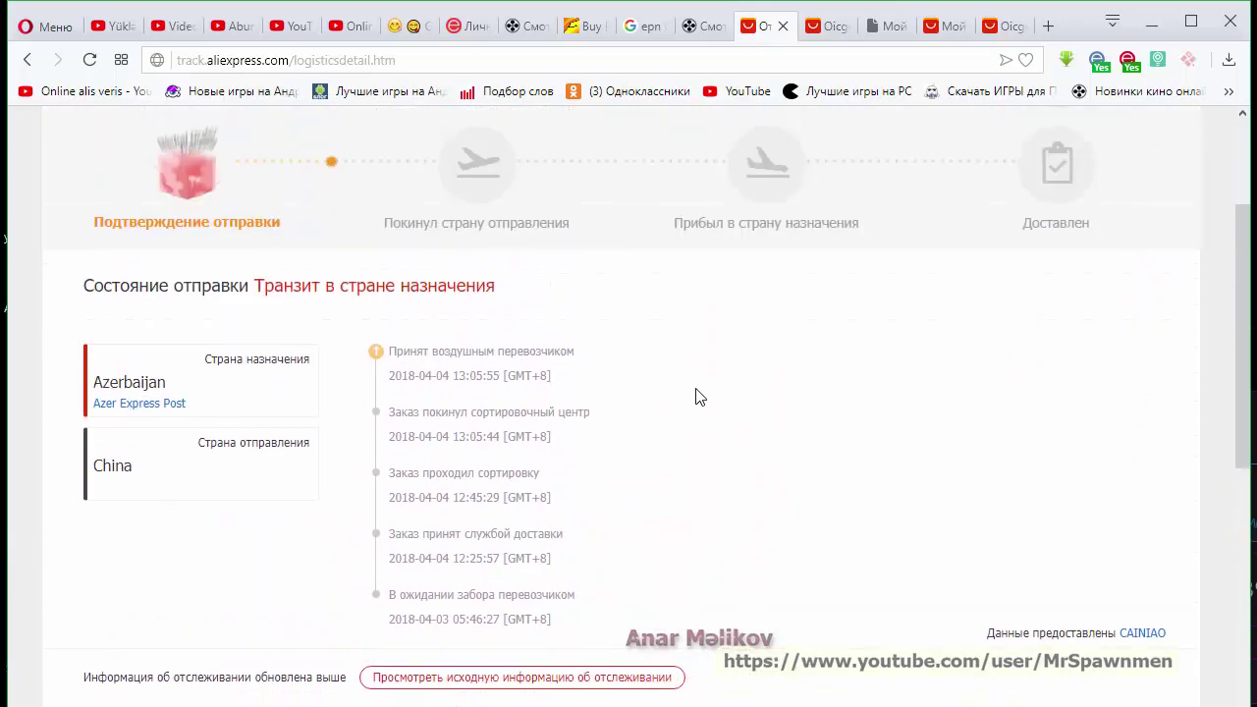
Step: Capture the tracking page's shipment status with the Snipping Tool (Ножницы) and save it to the desktop as the PNG image aaaaa
{"action": "scroll", "coordinate": [696, 397], "scroll_direction": "down", "scroll_amount": 2}
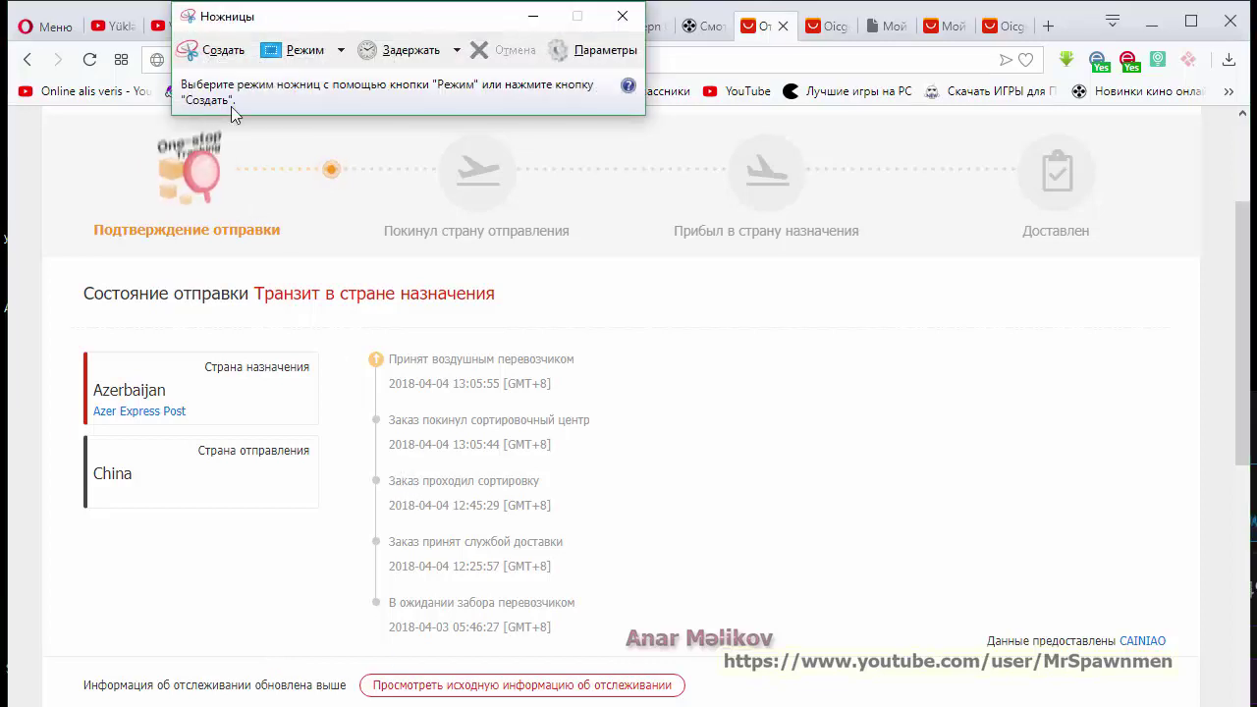
{"action": "left_click", "coordinate": [214, 50]}
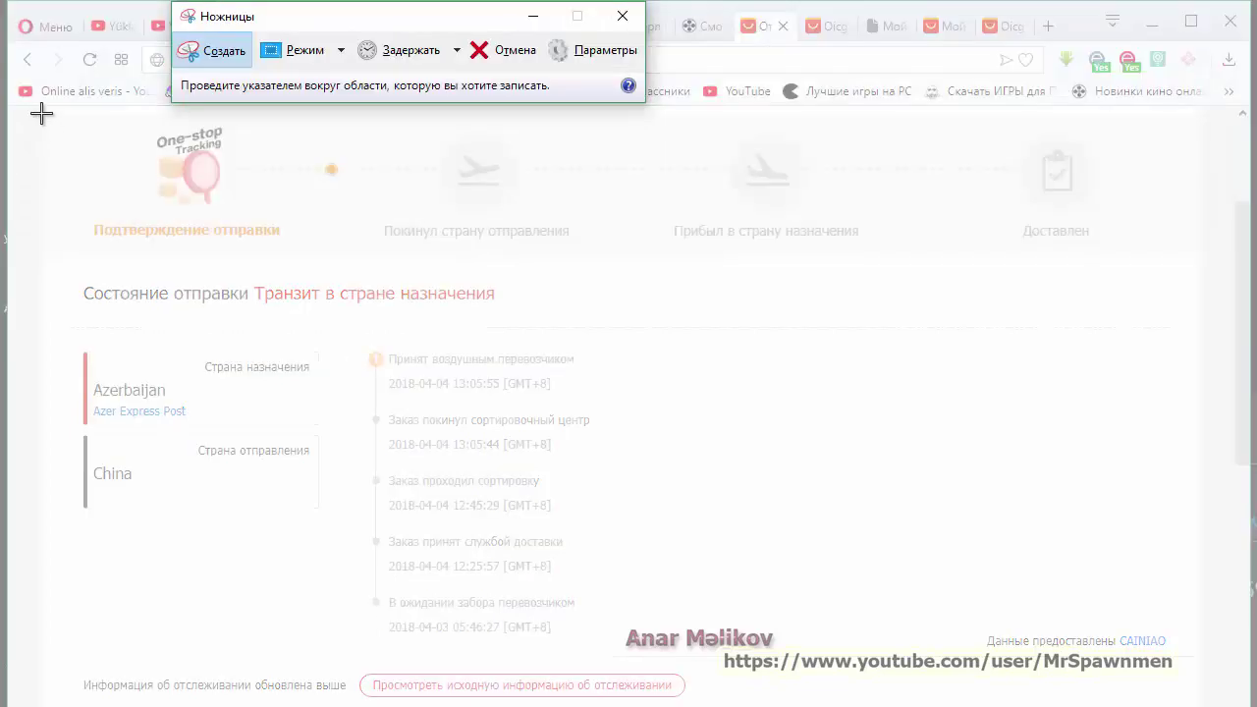
{"action": "left_click_drag", "start_coordinate": [52, 110], "coordinate": [1240, 703]}
{"action": "left_click_drag", "start_coordinate": [1219, 703], "coordinate": [1198, 704]}
{"action": "left_click", "coordinate": [29, 40]}
{"action": "left_click", "coordinate": [98, 88]}
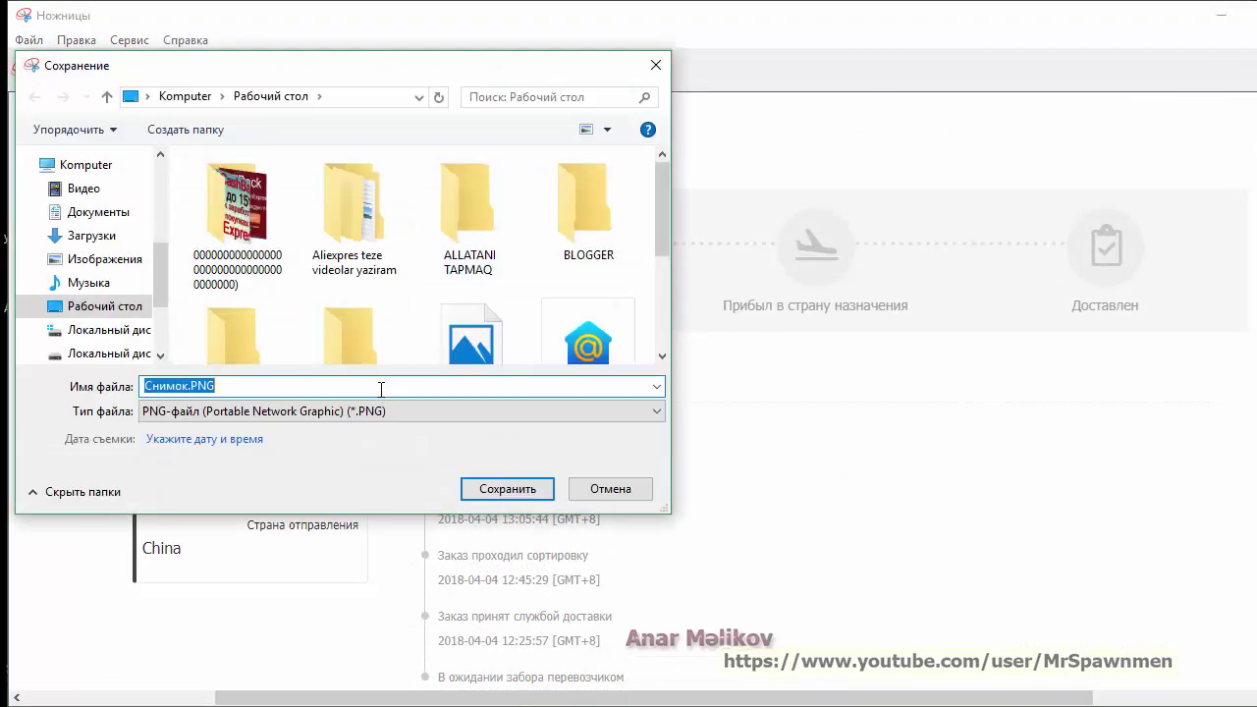
{"action": "type", "text": "aaaaa"}
{"action": "left_click", "coordinate": [508, 488]}
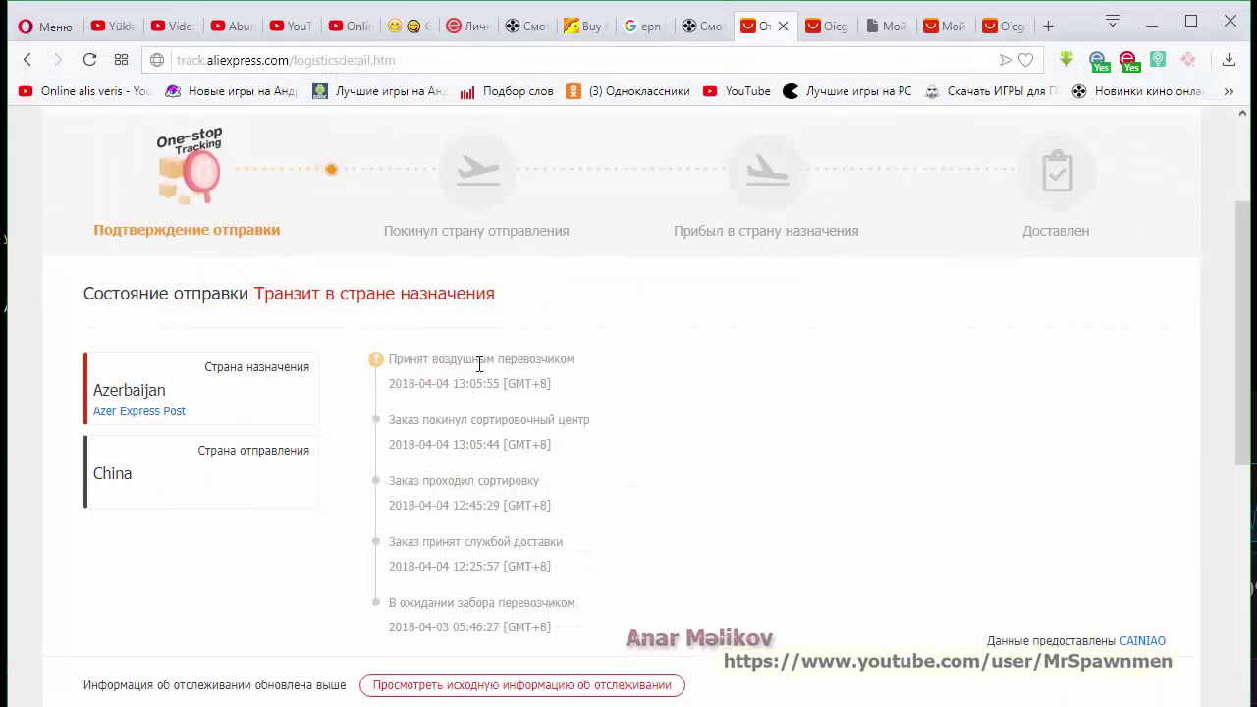
Step: Capture the tracking page's lower part, including the tracking number and order information (Информация о заказе), with the Snipping Tool (Ножницы)
{"action": "scroll", "coordinate": [483, 363], "scroll_direction": "down", "scroll_amount": 3}
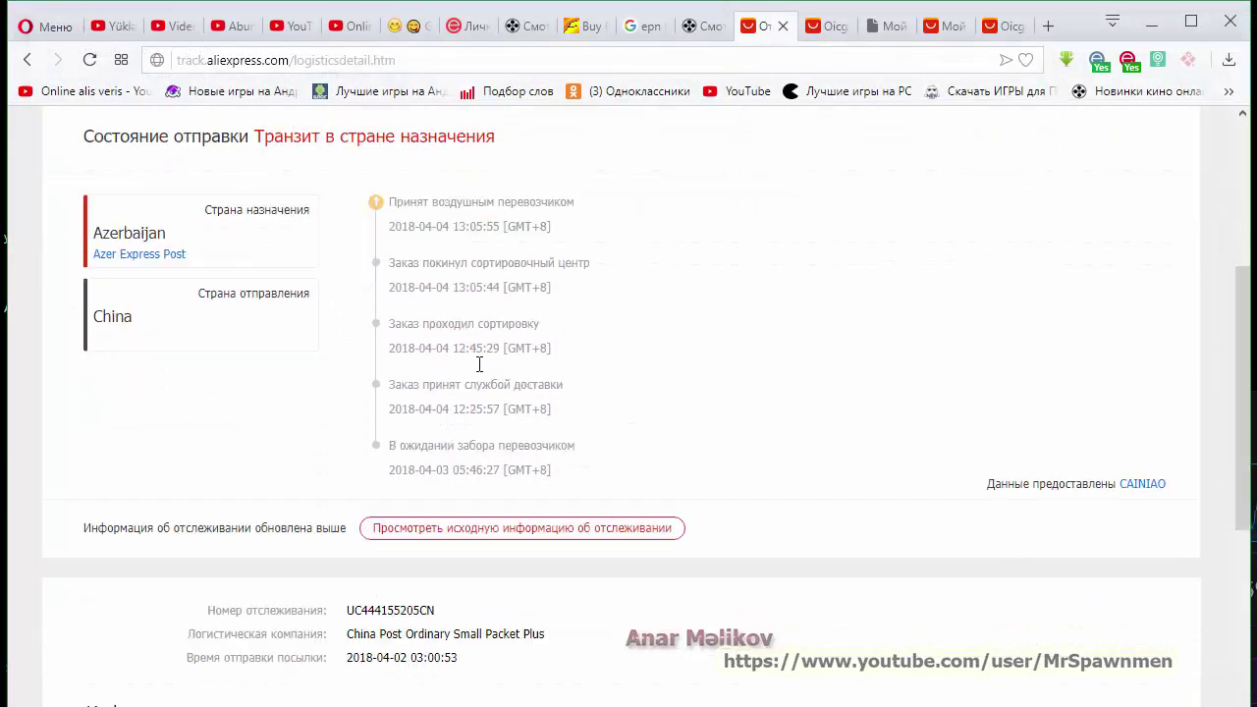
{"action": "scroll", "coordinate": [481, 373], "scroll_direction": "down", "scroll_amount": 1}
{"action": "scroll", "coordinate": [481, 372], "scroll_direction": "up", "scroll_amount": 1}
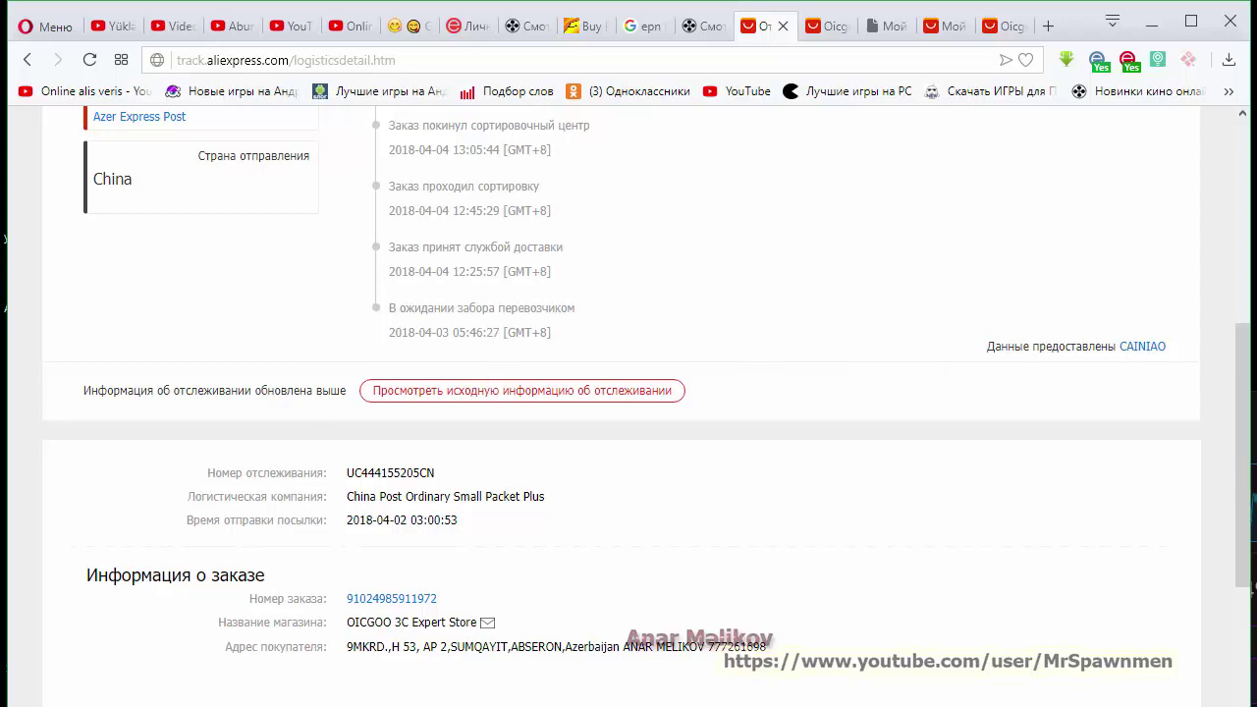
{"action": "left_click", "coordinate": [218, 47]}
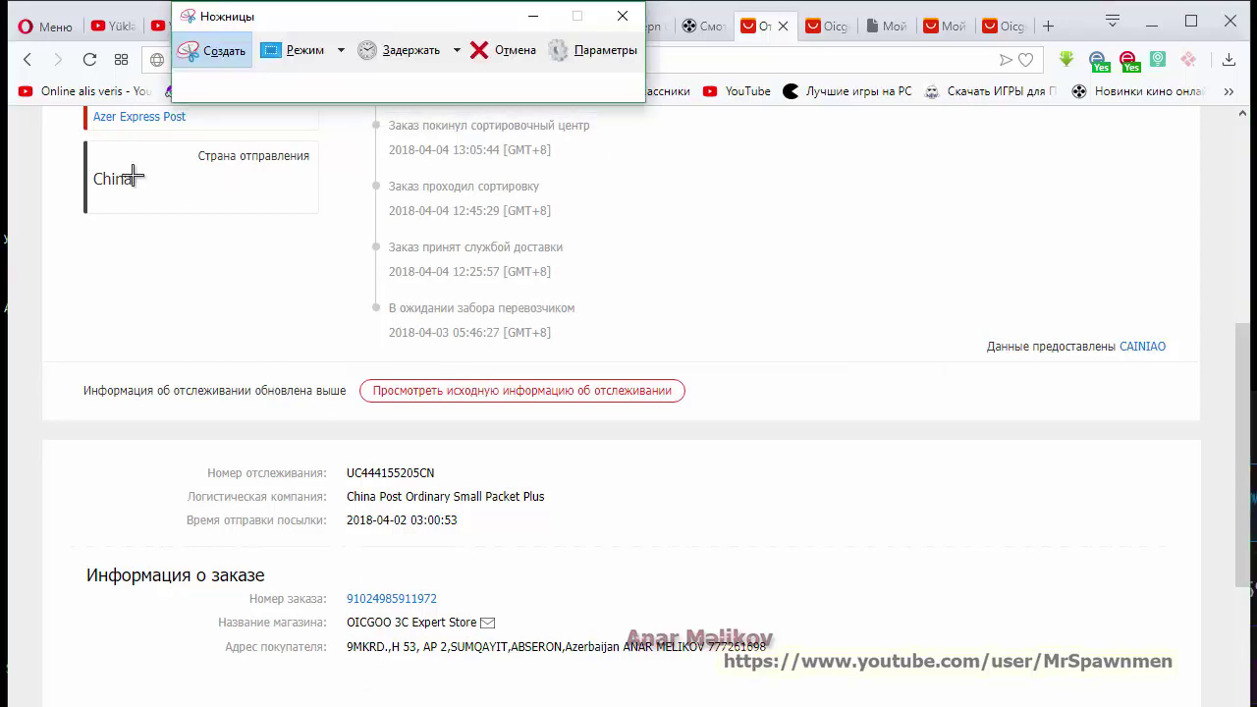
{"action": "left_click_drag", "start_coordinate": [60, 112], "coordinate": [1223, 702]}
Step: Save the capture to the desktop as the PNG image п and close the Snipping Tool
{"action": "left_click", "coordinate": [29, 40]}
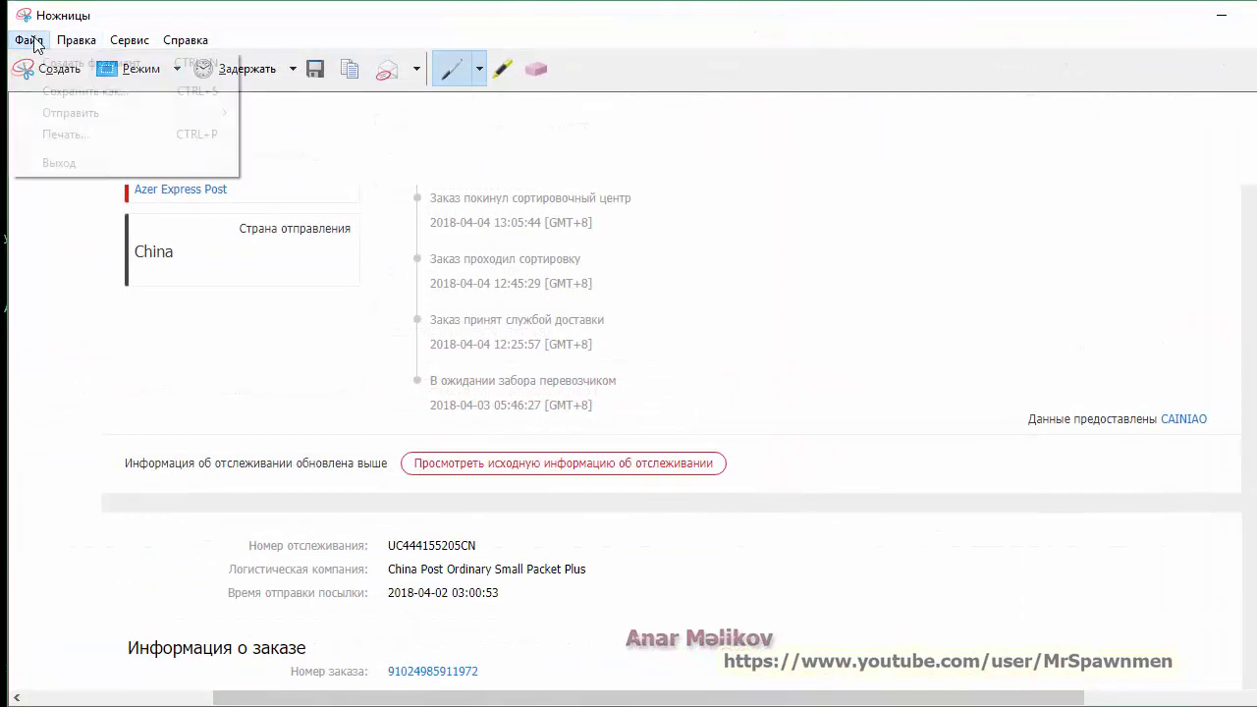
{"action": "left_click", "coordinate": [89, 90]}
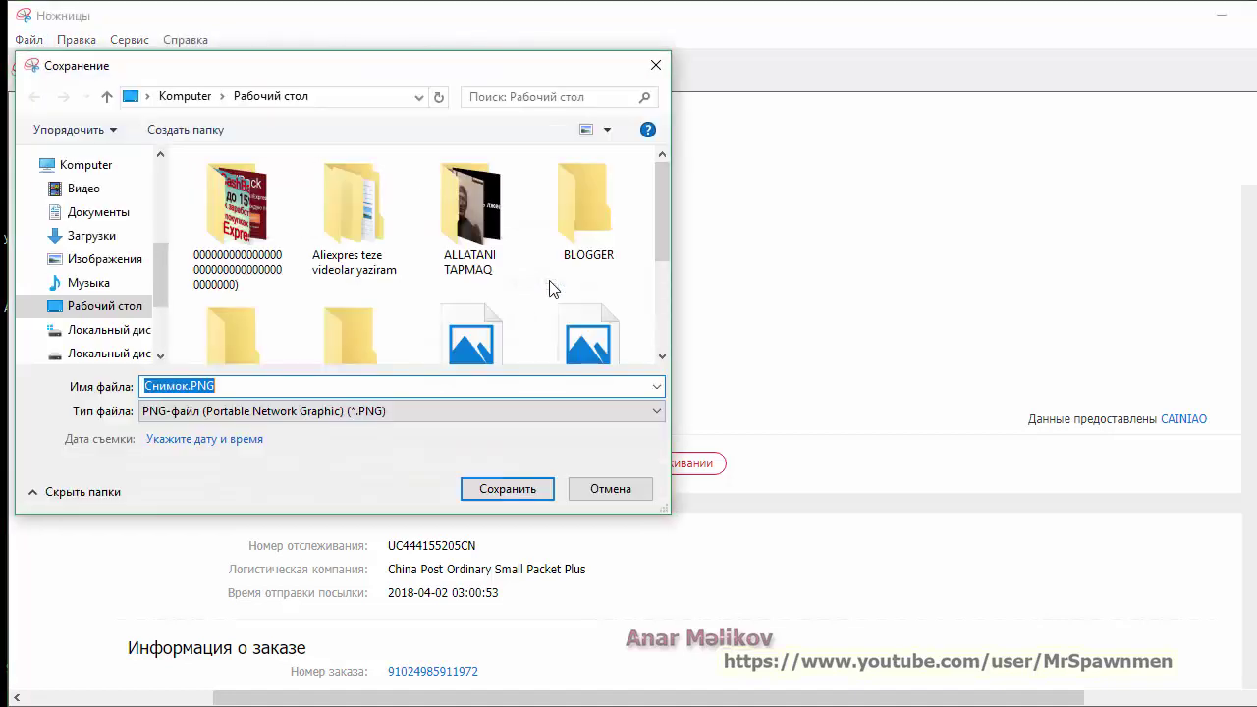
{"action": "type", "text": "resm"}
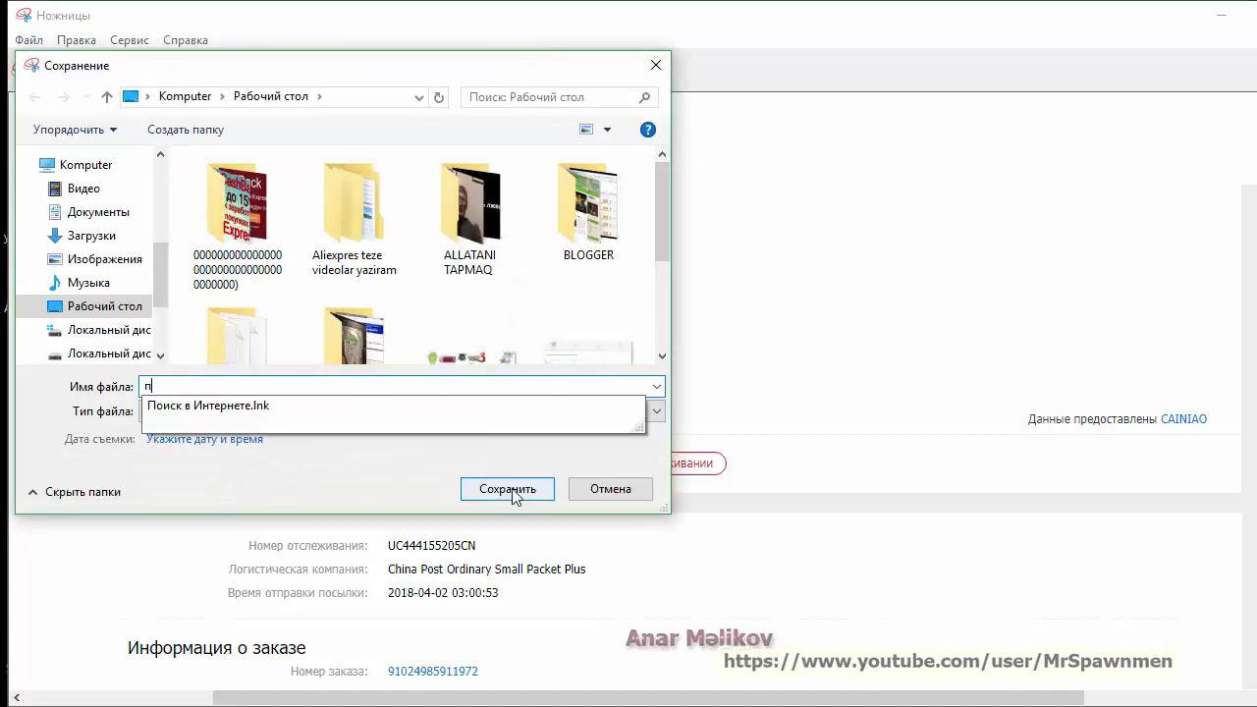
{"action": "left_click", "coordinate": [508, 490]}
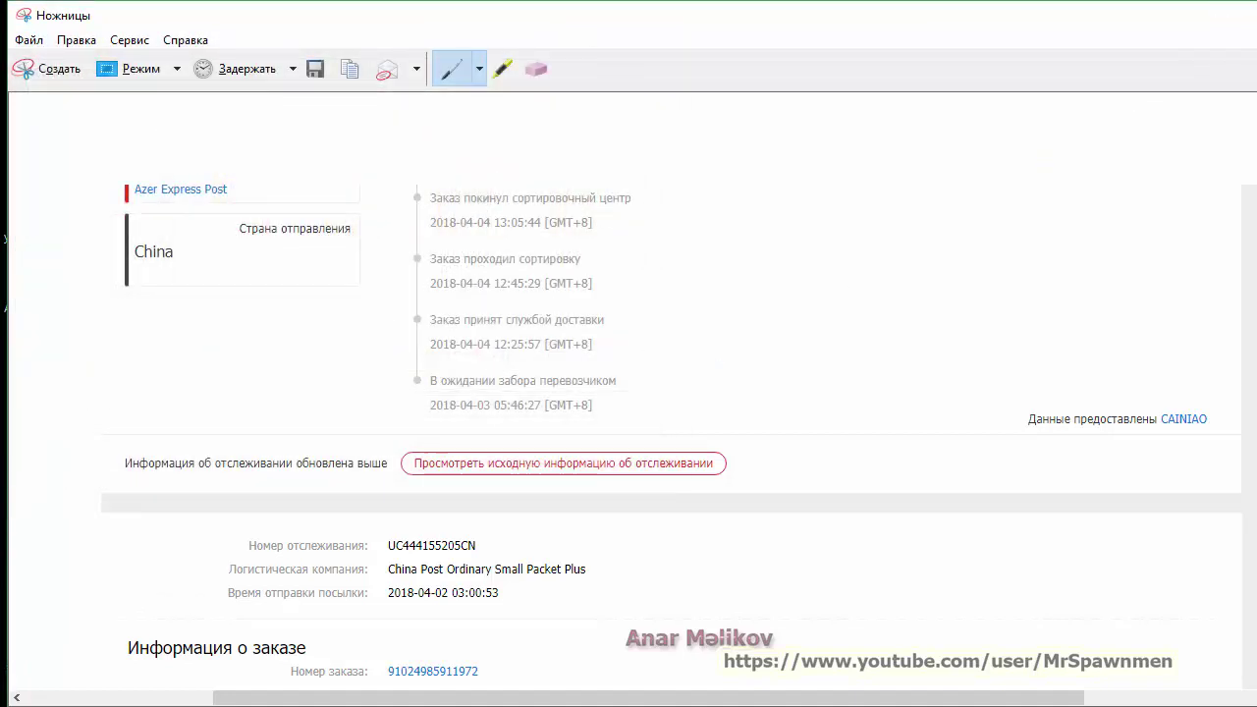
{"action": "key", "text": "alt+F4"}
Step: Return from the tracking page to the order list and open the Oicgoo phone case's product page in a new tab
{"action": "scroll", "coordinate": [539, 408], "scroll_direction": "up", "scroll_amount": 5}
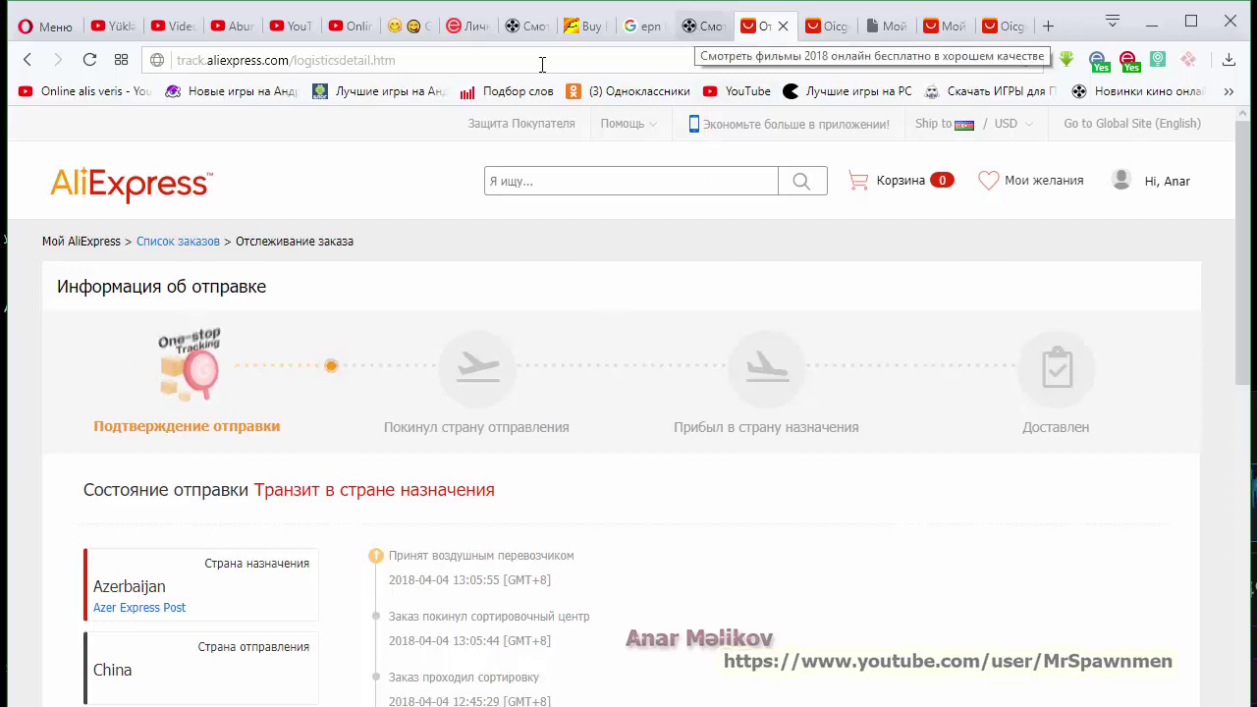
{"action": "left_click", "coordinate": [28, 60]}
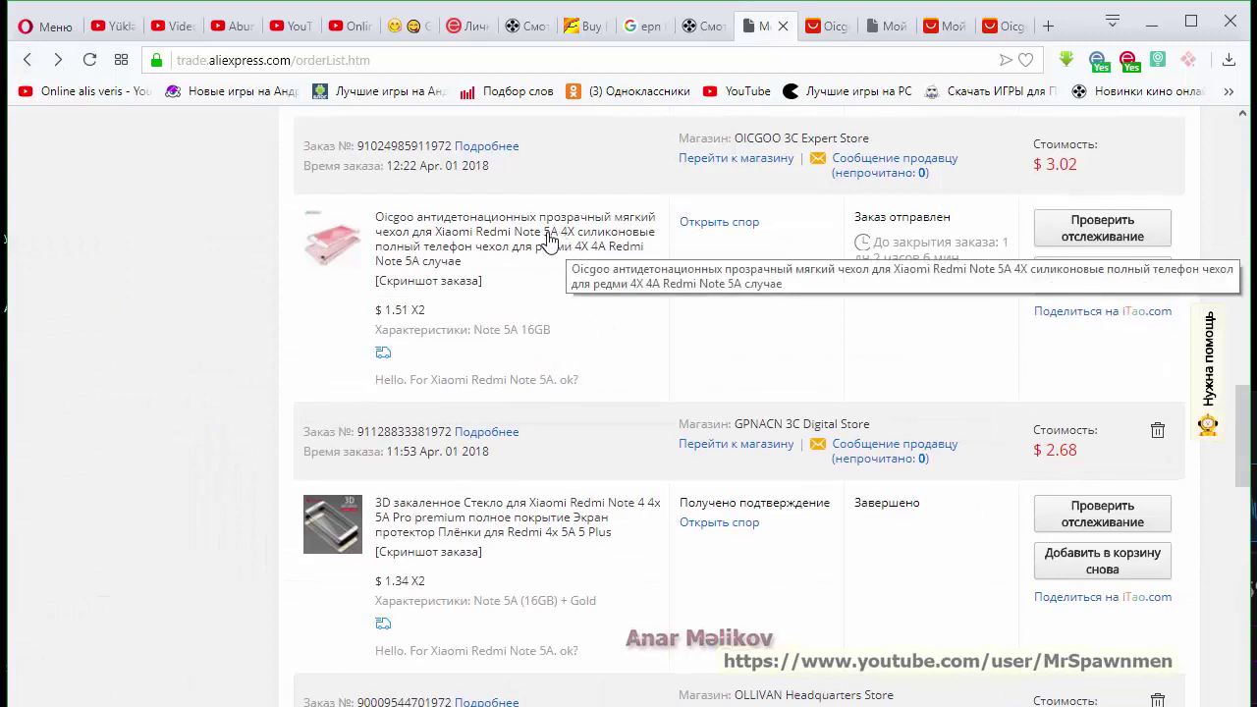
{"action": "right_click", "coordinate": [550, 240]}
{"action": "left_click", "coordinate": [594, 248]}
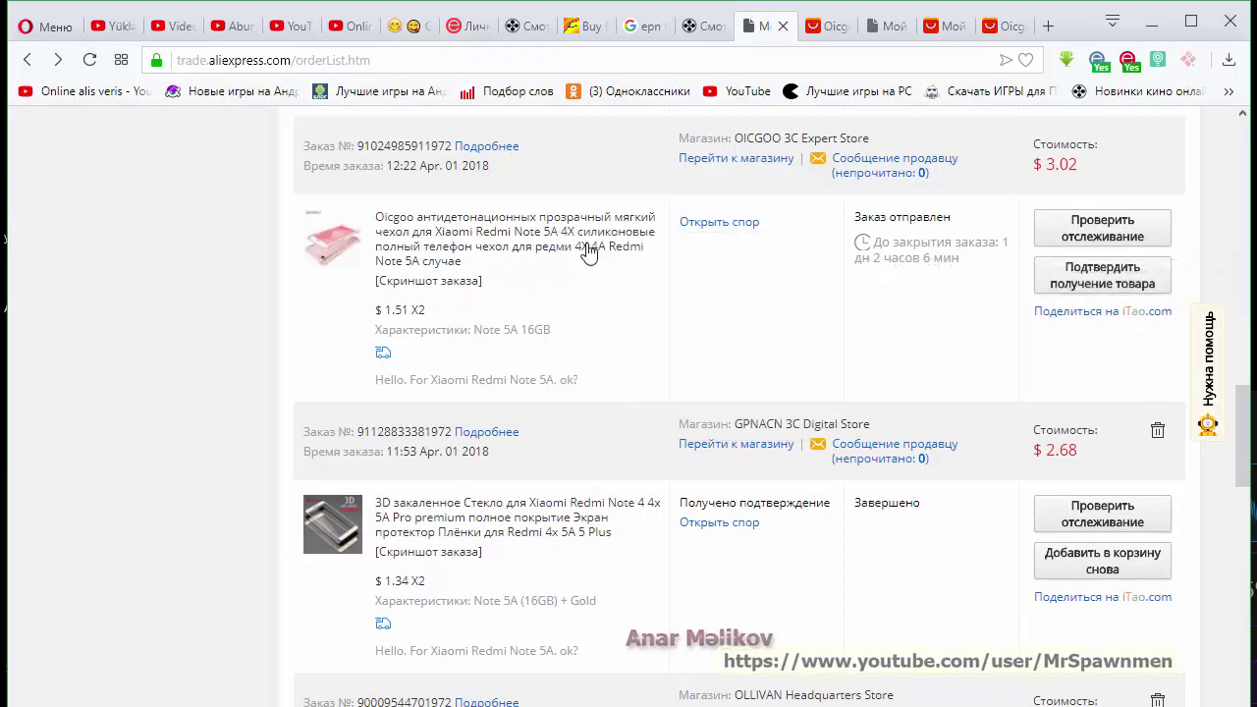
{"action": "left_click", "coordinate": [786, 31]}
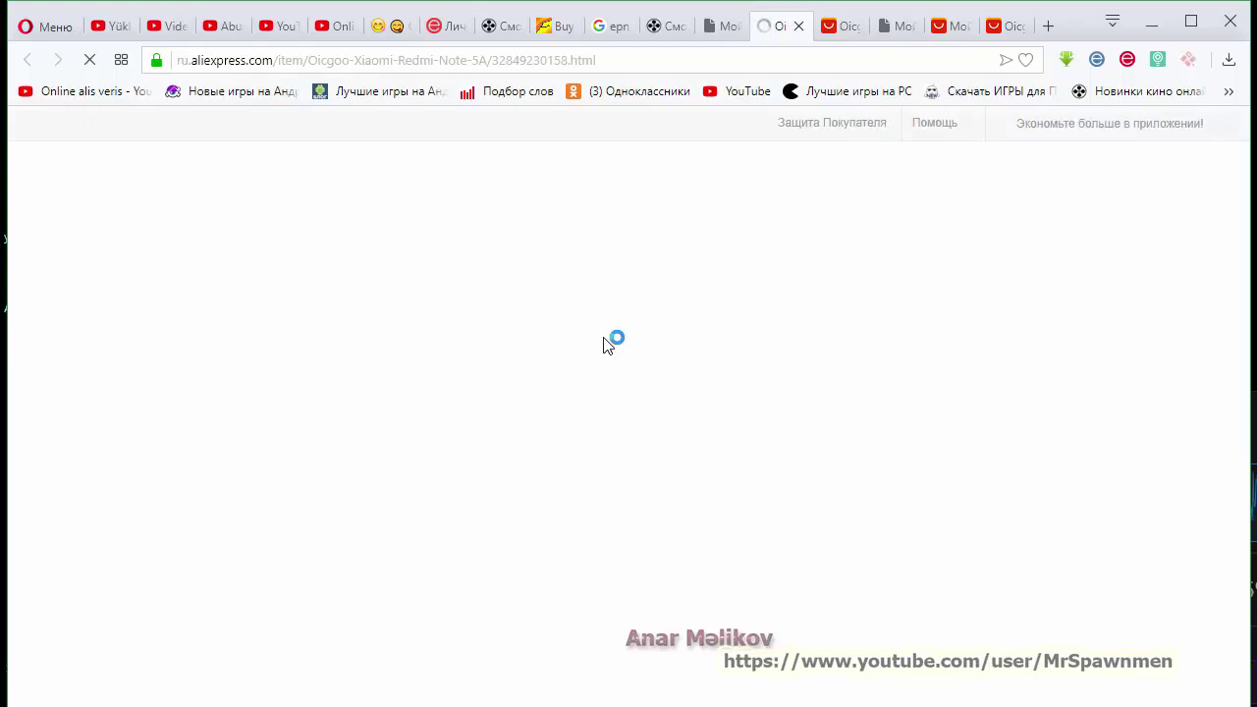
Step: Look over the Oicgoo case's product page, covering its price, availability, delivery guarantee and Buyer Protection (Защита Покупателя) terms
{"action": "scroll", "coordinate": [603, 344], "scroll_direction": "down", "scroll_amount": 1}
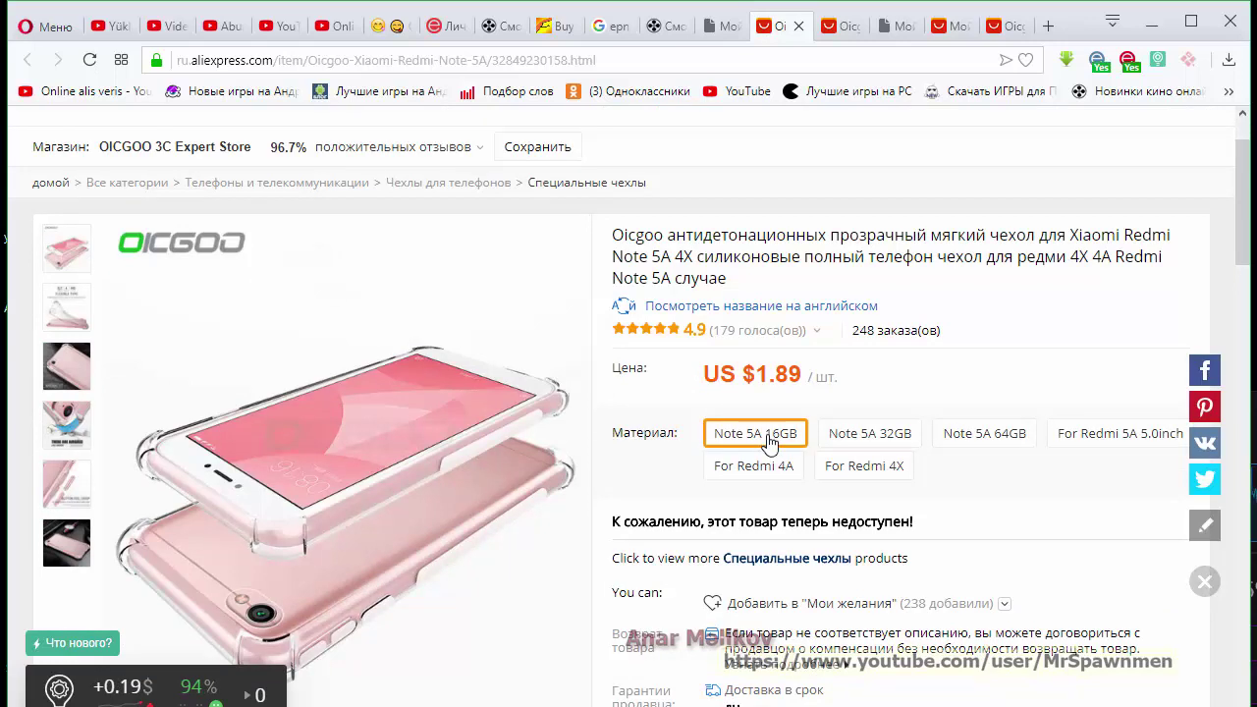
{"action": "scroll", "coordinate": [607, 454], "scroll_direction": "down", "scroll_amount": 2}
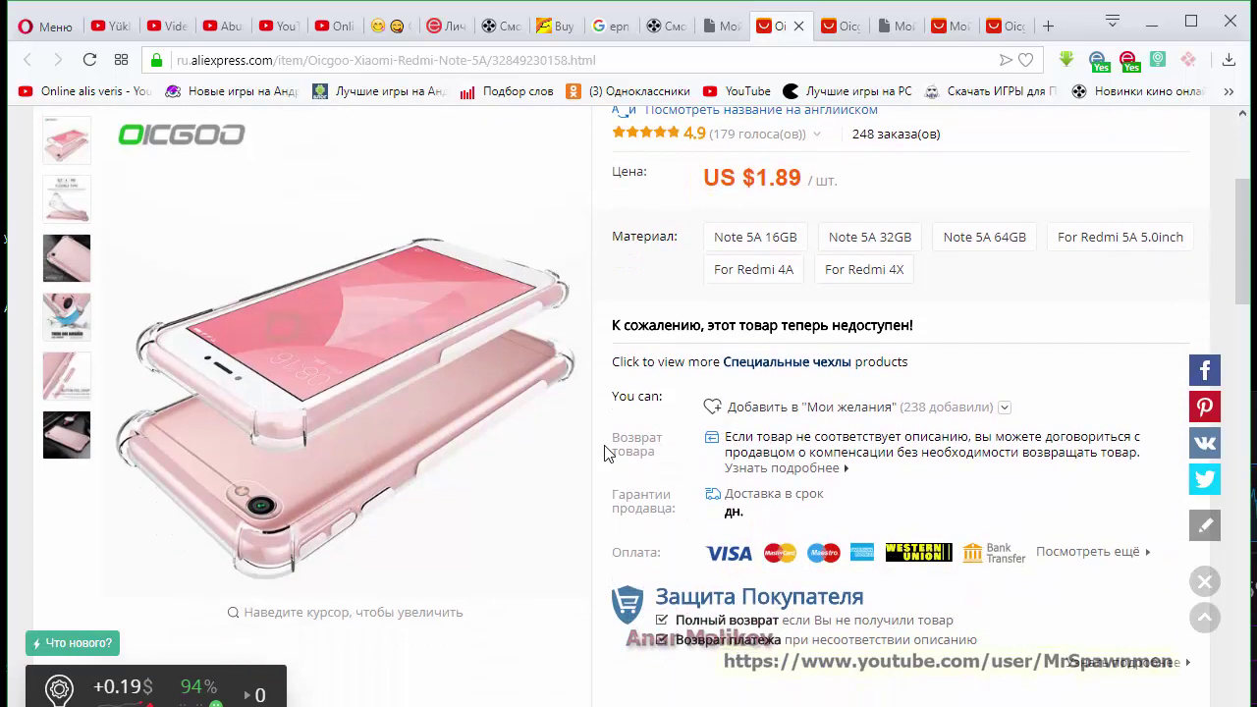
{"action": "mouse_move", "coordinate": [741, 523]}
{"action": "scroll", "coordinate": [934, 504], "scroll_direction": "down", "scroll_amount": 1}
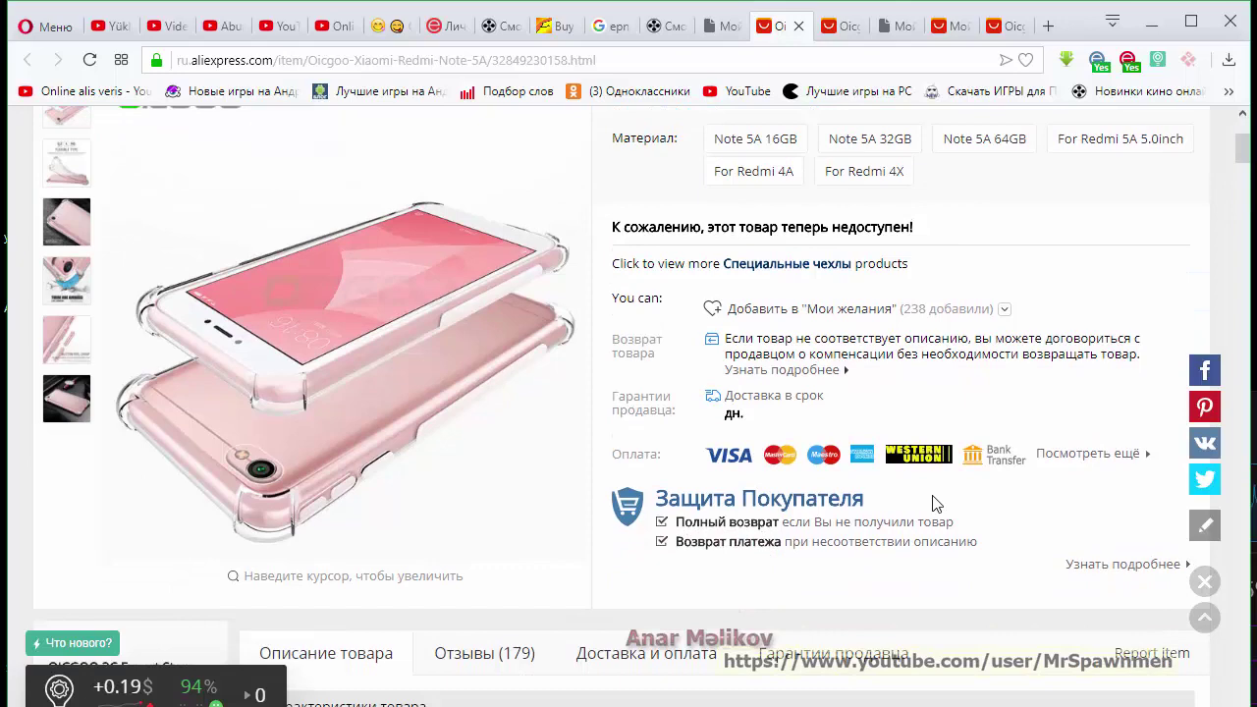
{"action": "scroll", "coordinate": [934, 504], "scroll_direction": "down", "scroll_amount": 1}
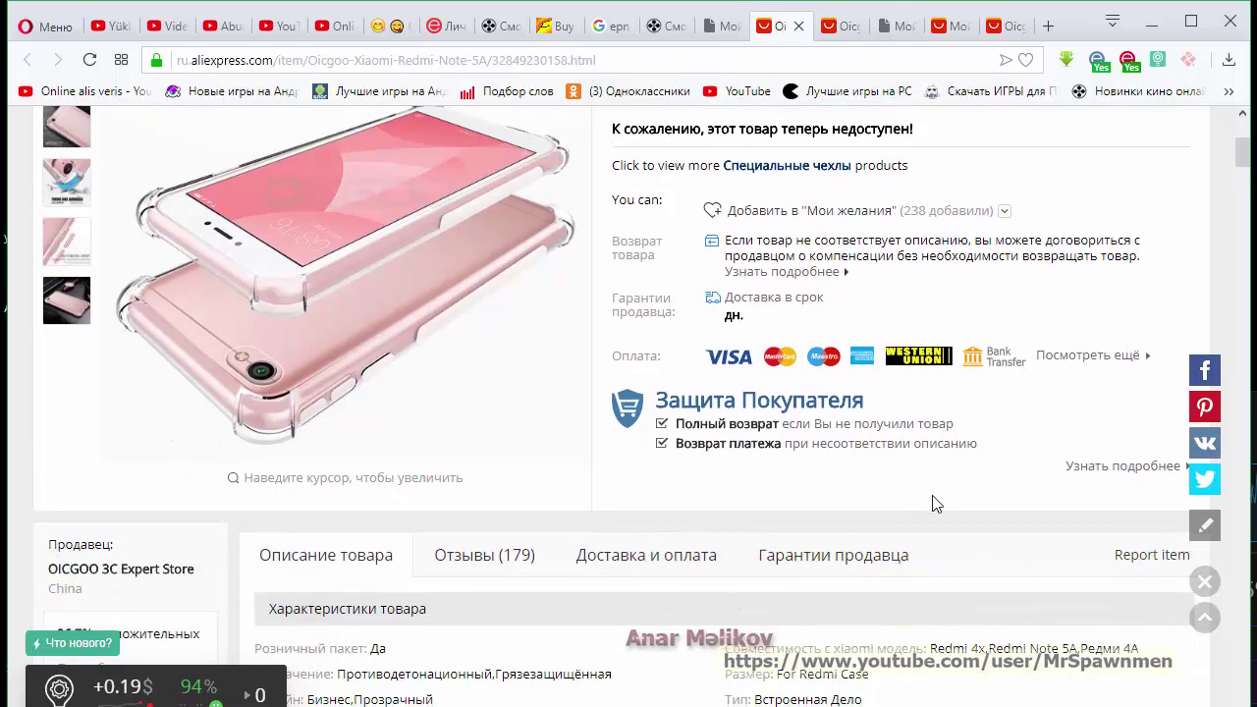
{"action": "scroll", "coordinate": [928, 505], "scroll_direction": "up", "scroll_amount": 1}
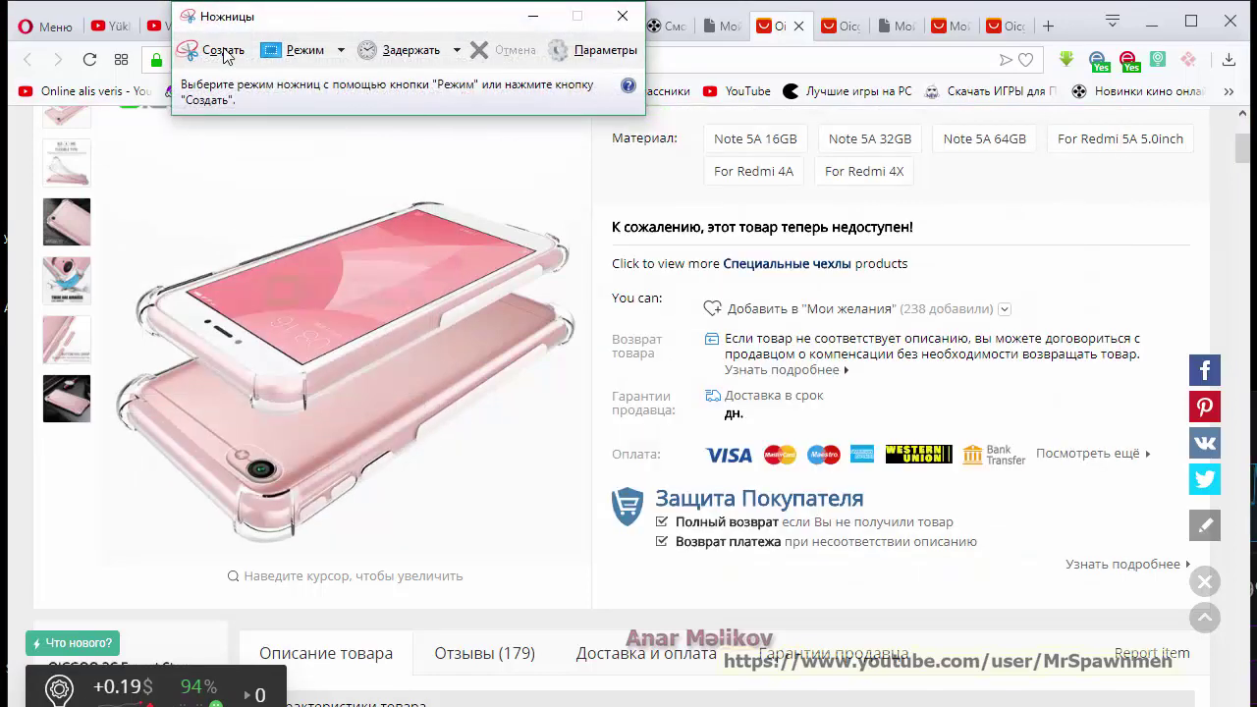
{"action": "left_click", "coordinate": [210, 49]}
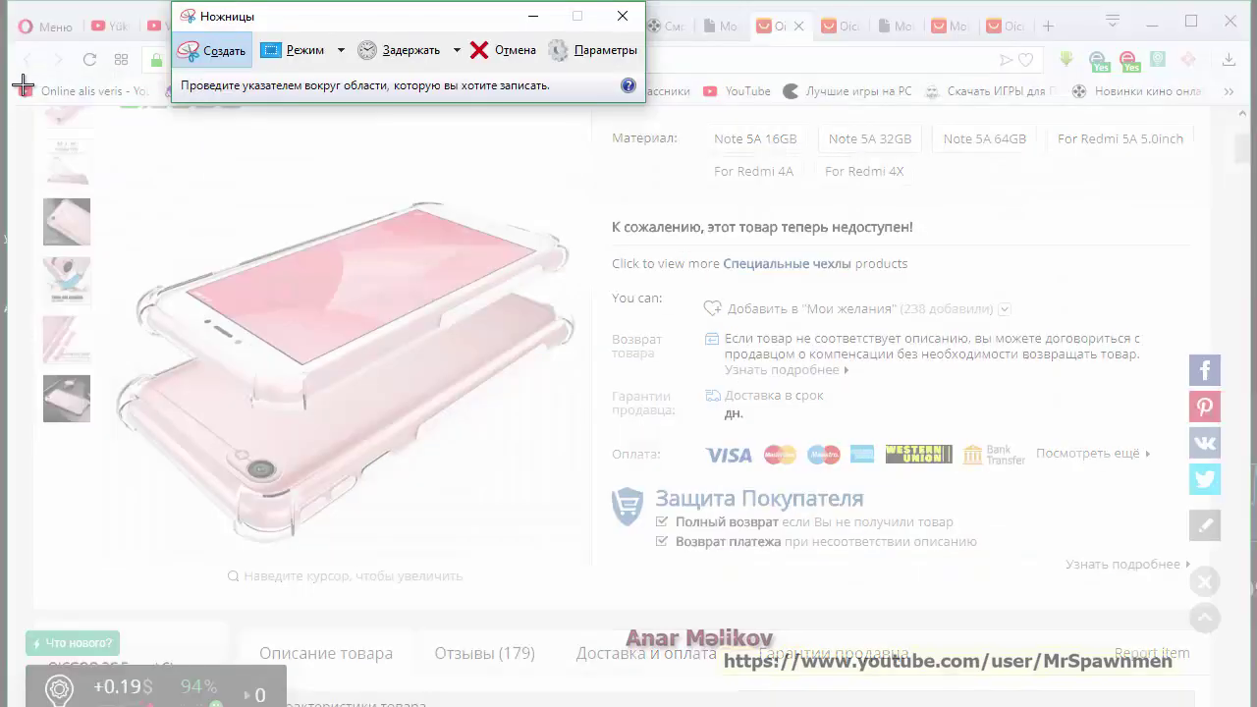
{"action": "left_click_drag", "start_coordinate": [26, 86], "coordinate": [1236, 691]}
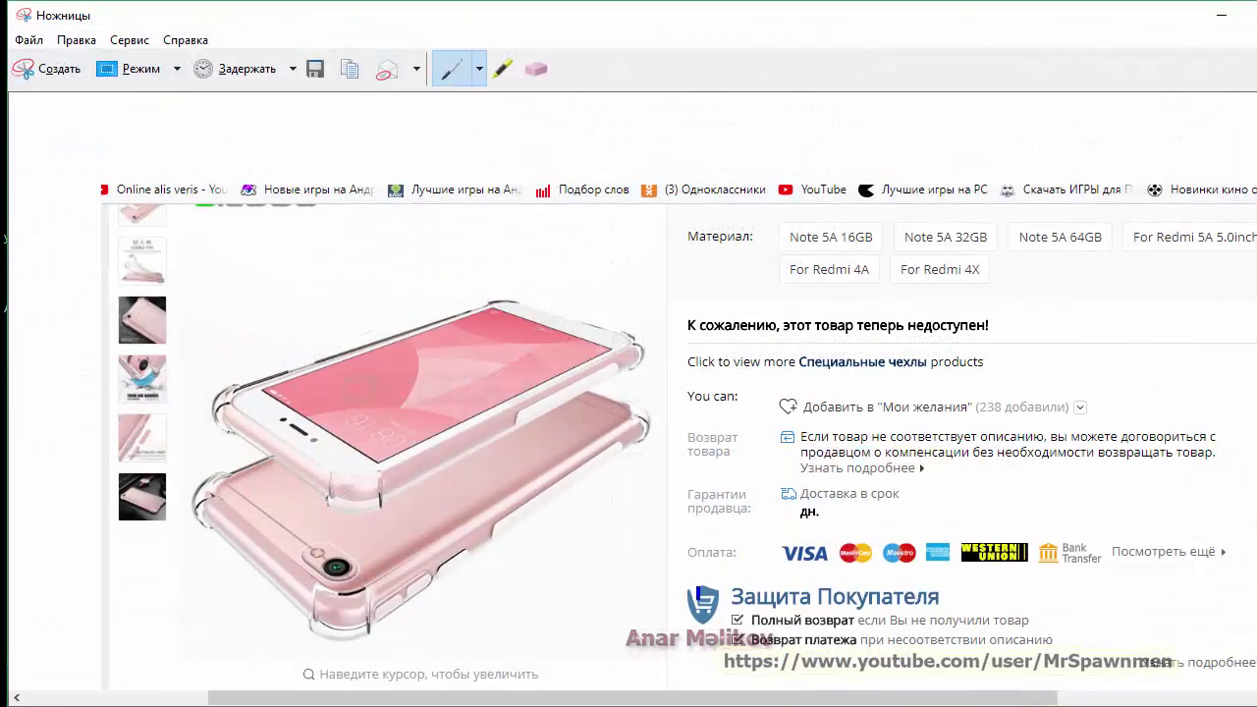
{"action": "mouse_move", "coordinate": [677, 580]}
{"action": "left_mouse_down"}
{"action": "mouse_move", "coordinate": [779, 634]}
{"action": "mouse_move", "coordinate": [739, 597]}
{"action": "left_mouse_up"}
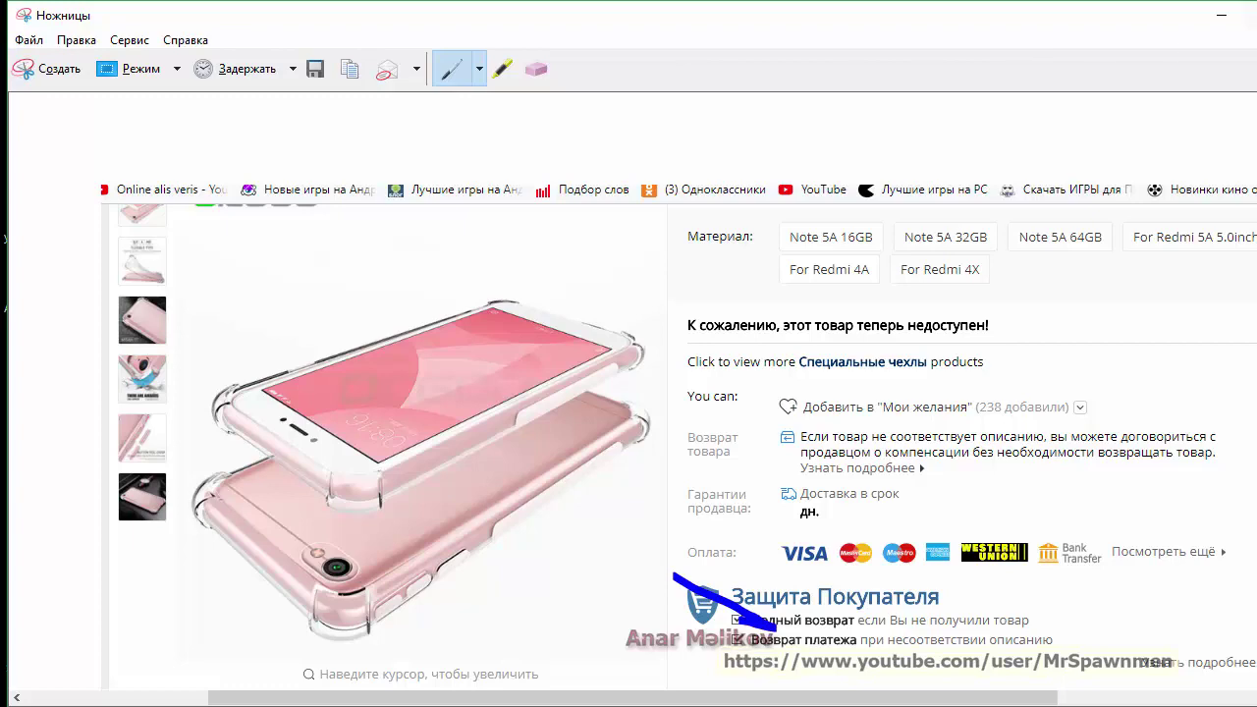
{"action": "key", "text": "alt+F4"}
{"action": "left_click", "coordinate": [771, 379]}
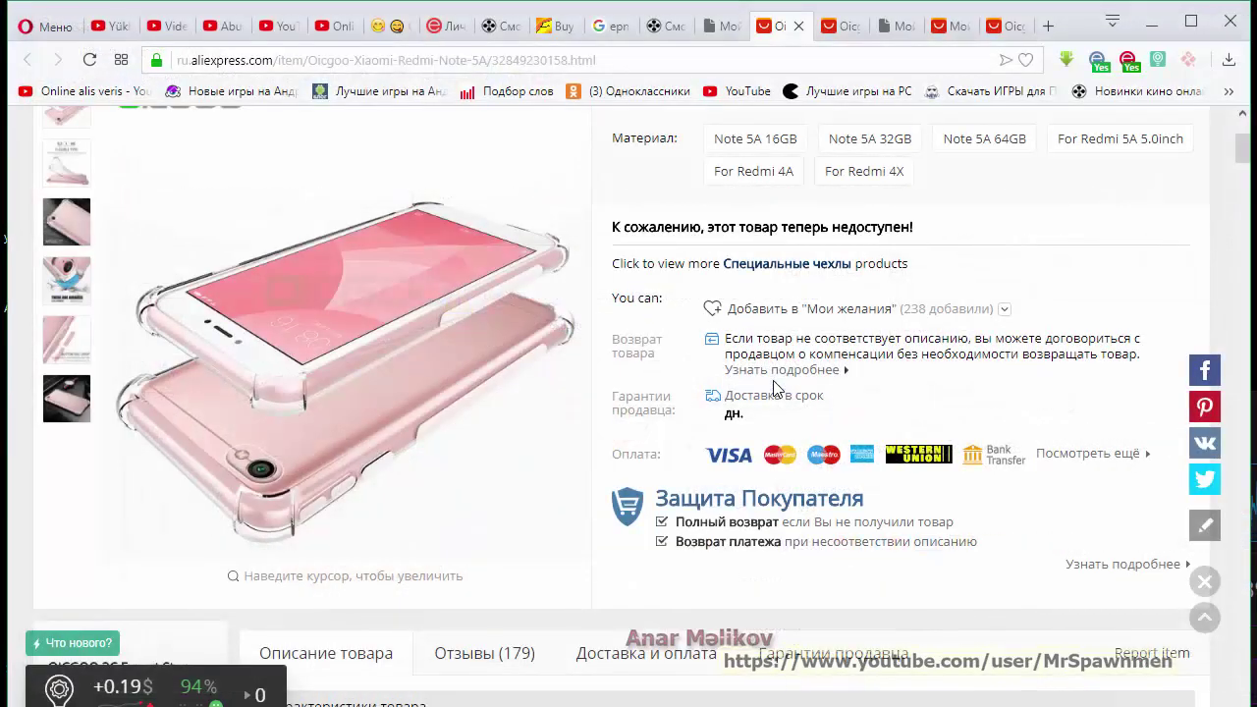
Step: Capture the product page with its second product image (FLEXIBLE TYPE) and the Buyer Protection section using the Snipping Tool (Ножницы)
{"action": "mouse_move", "coordinate": [66, 162]}
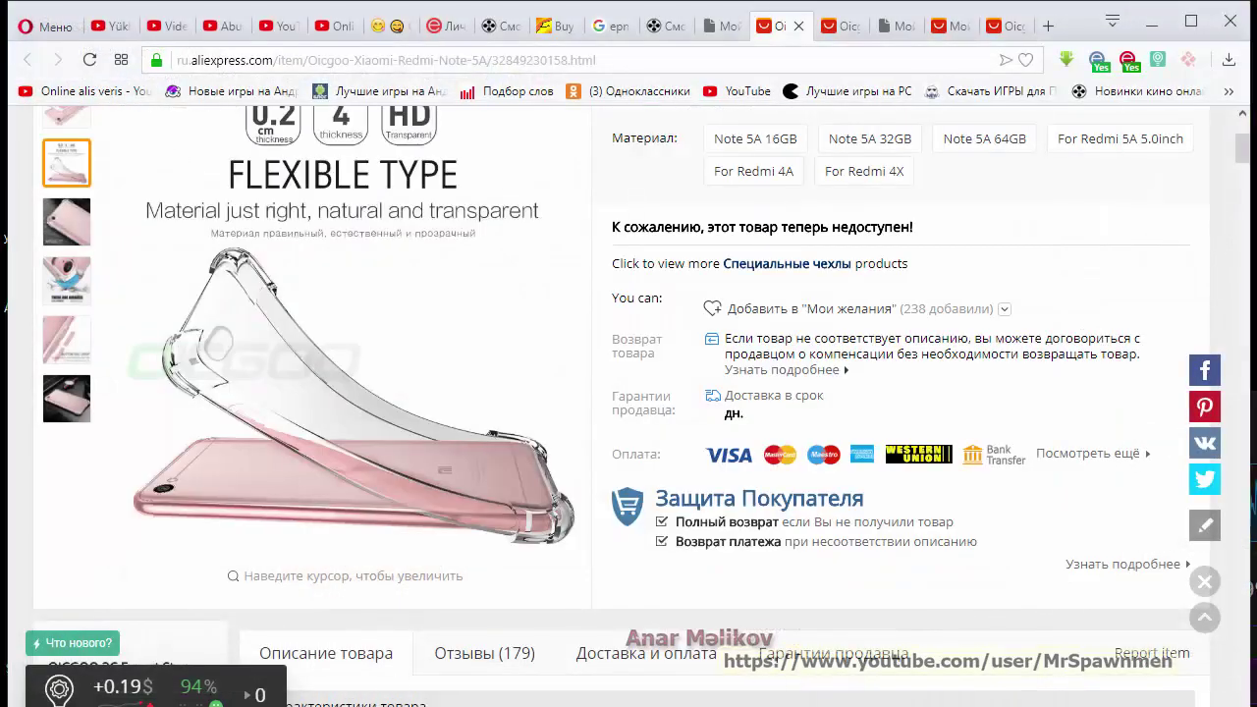
{"action": "left_click", "coordinate": [214, 49]}
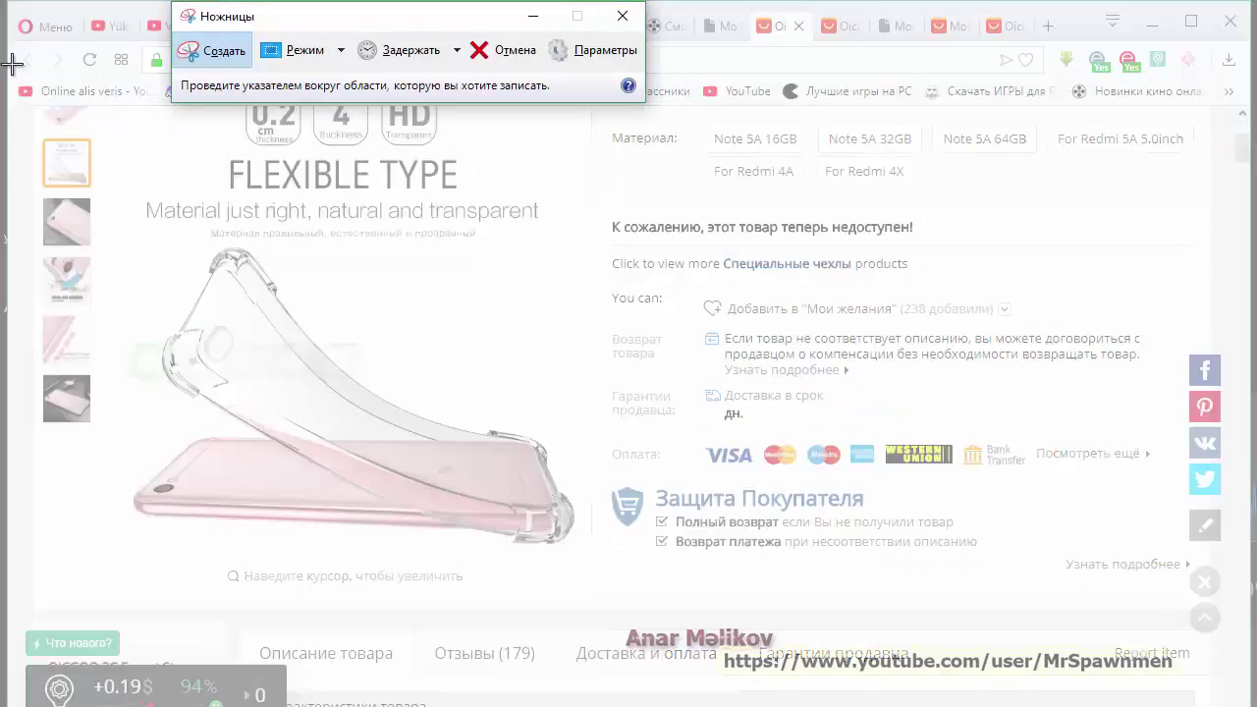
{"action": "left_click_drag", "start_coordinate": [26, 108], "coordinate": [1230, 703]}
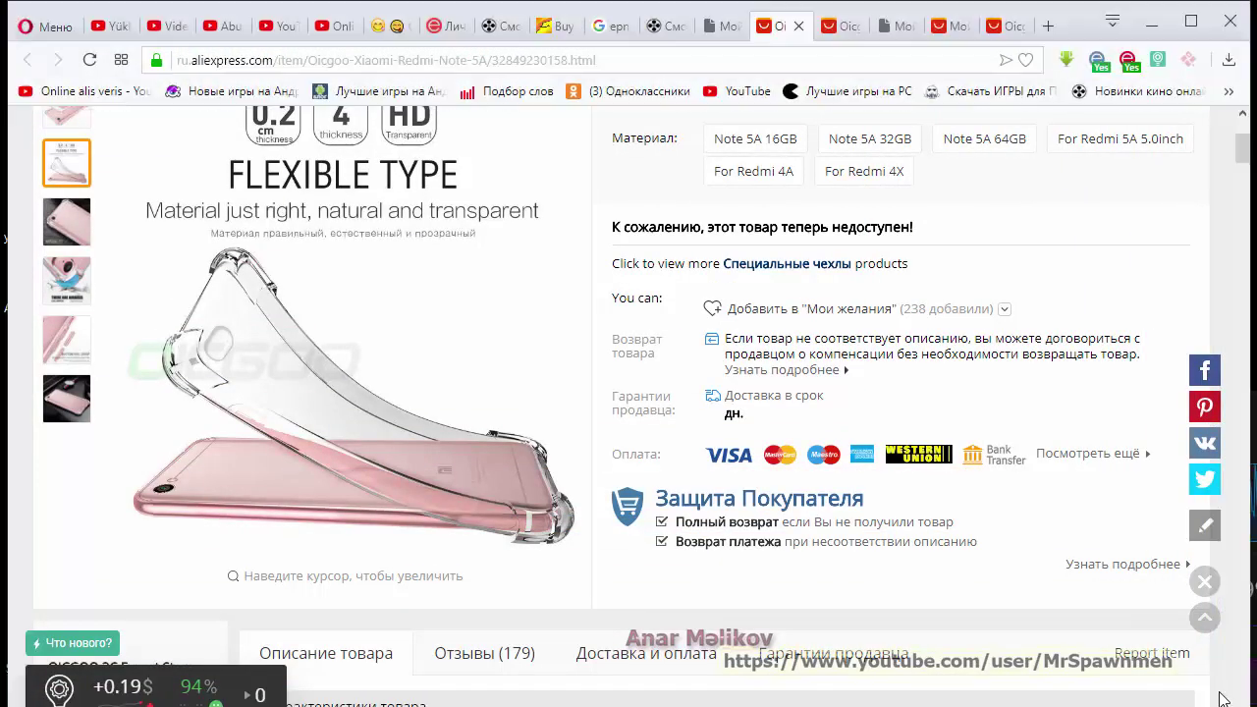